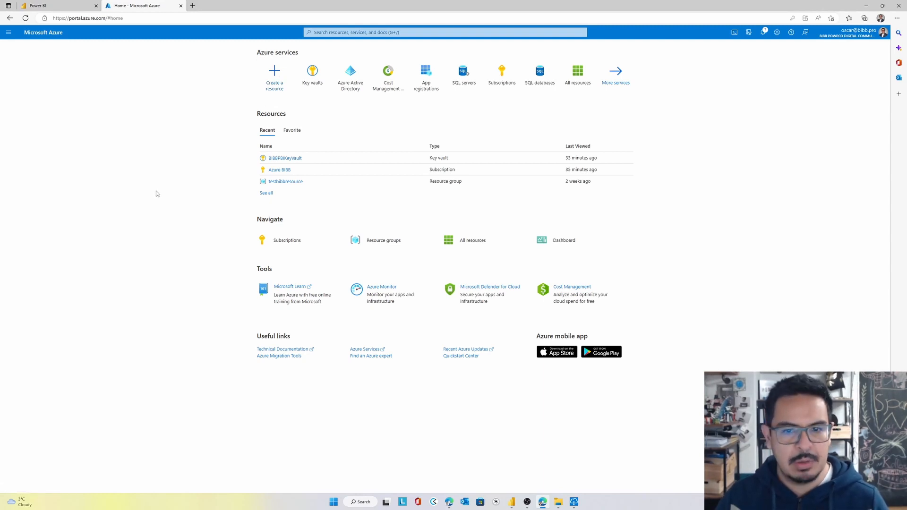
Open the BIBBPBIKeyVault key vault and review its networking settings, access policies and secrets
left_click(289, 160)
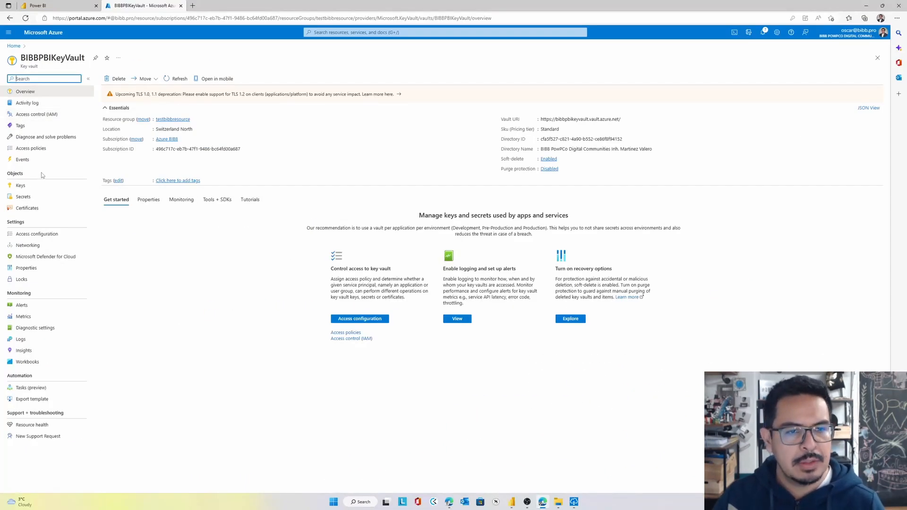
left_click(53, 250)
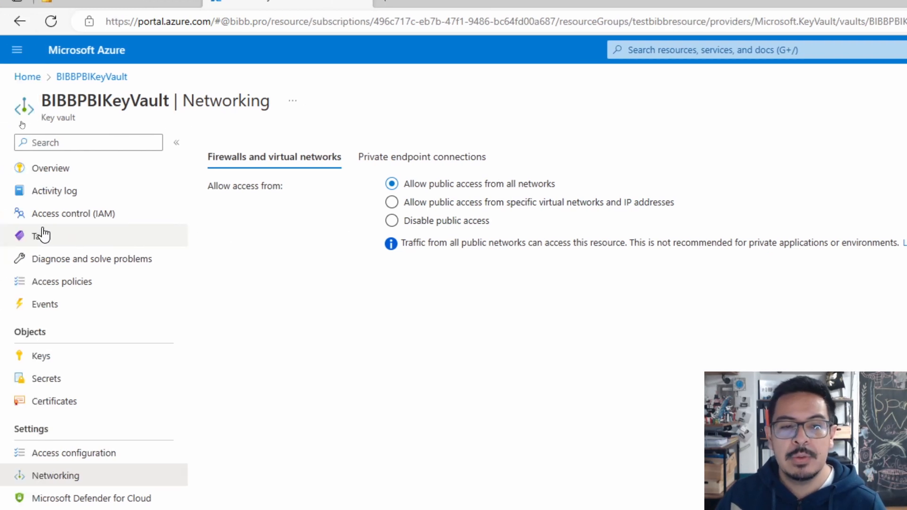
left_click(112, 283)
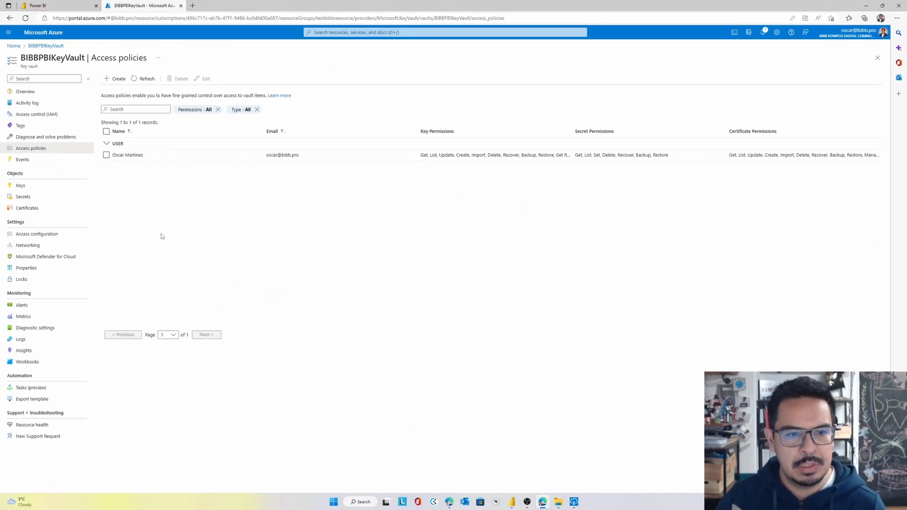
left_click(56, 202)
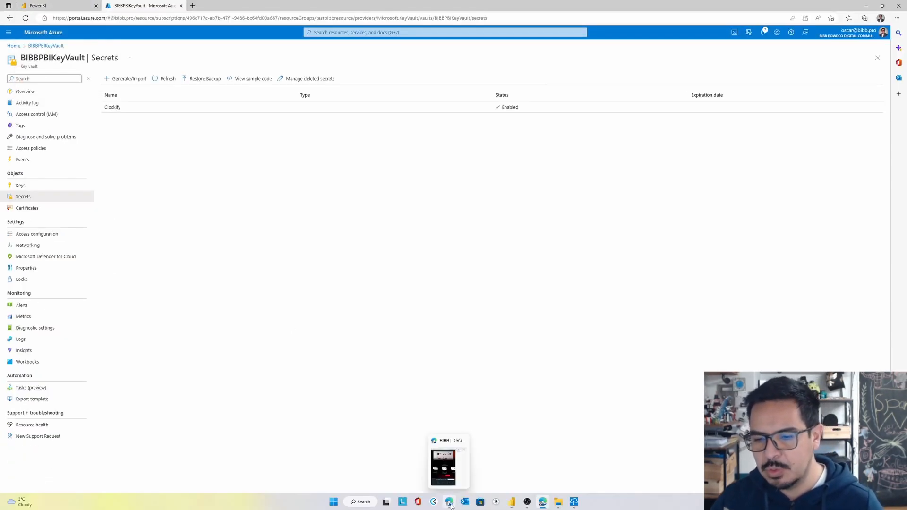
Switch to the OneDrive browser window and open the 006 Key Vault PBI Custom Connector folder inside 000 BIBB Welcome Package
left_click(449, 500)
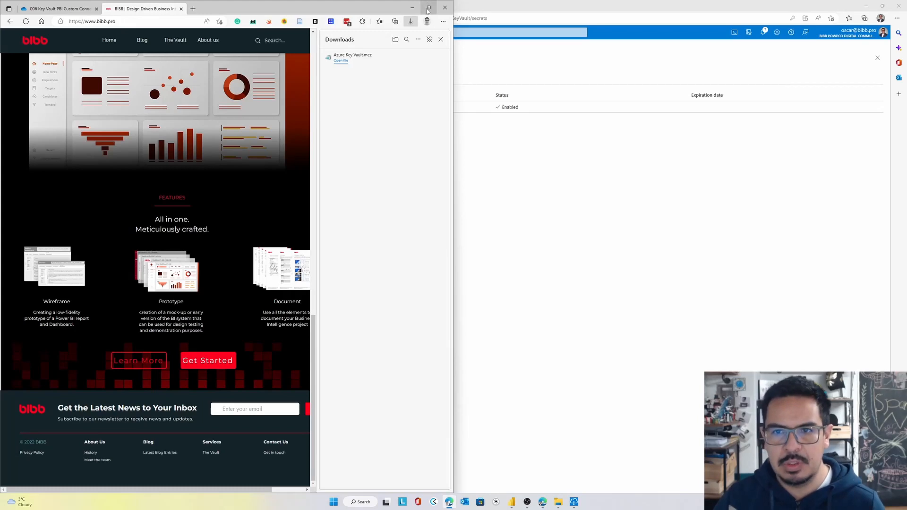
left_click(441, 40)
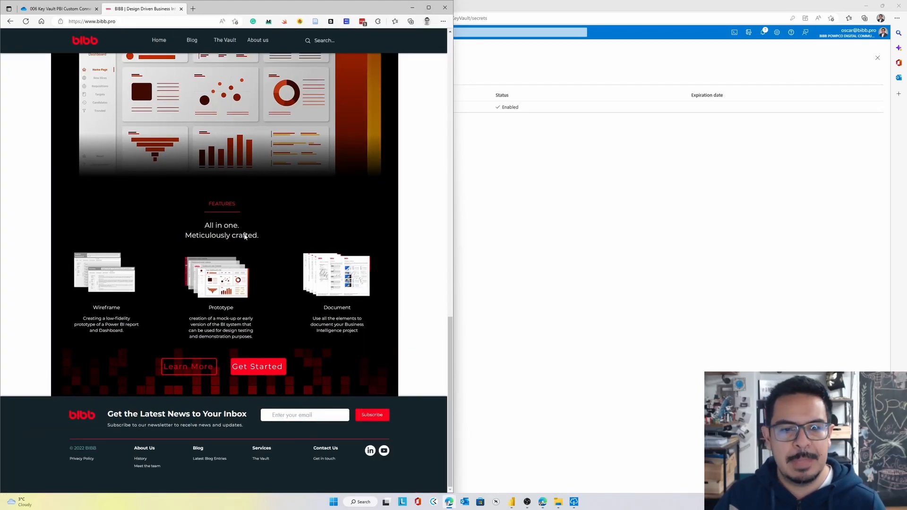
left_click(58, 8)
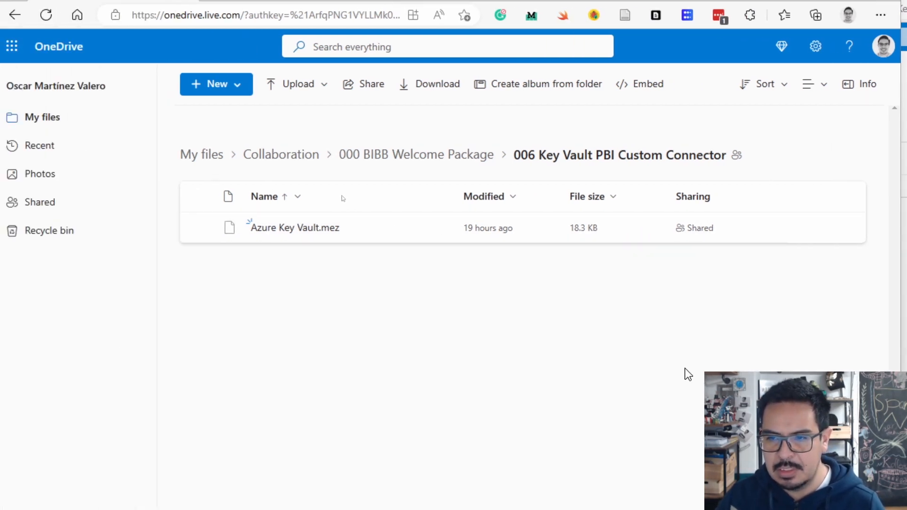
left_click(432, 154)
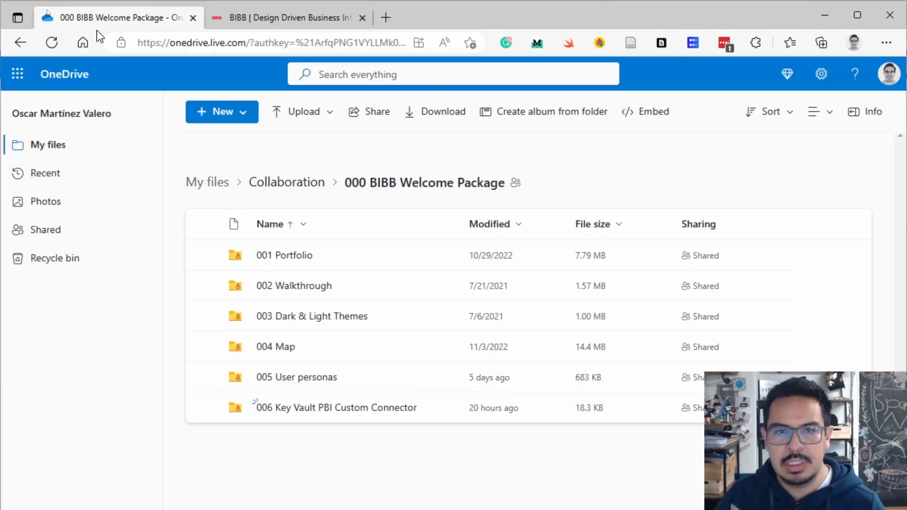
left_click(234, 17)
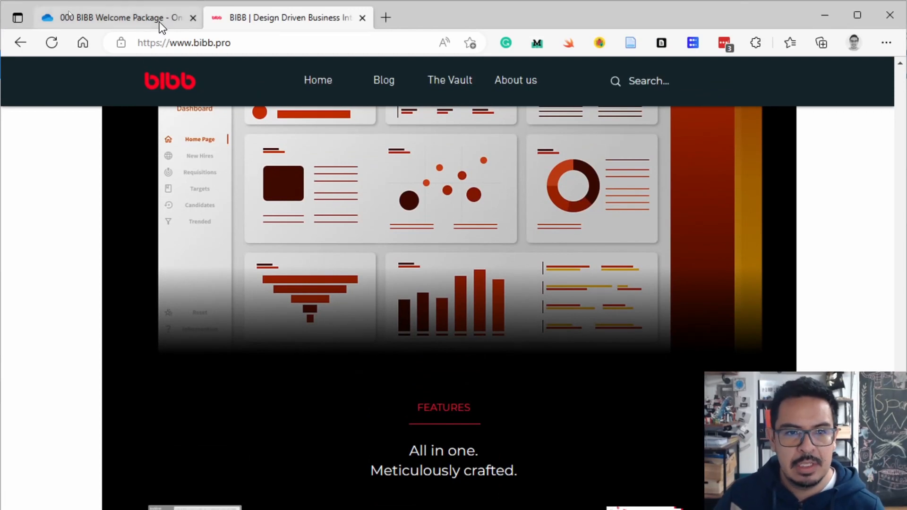
left_click(106, 22)
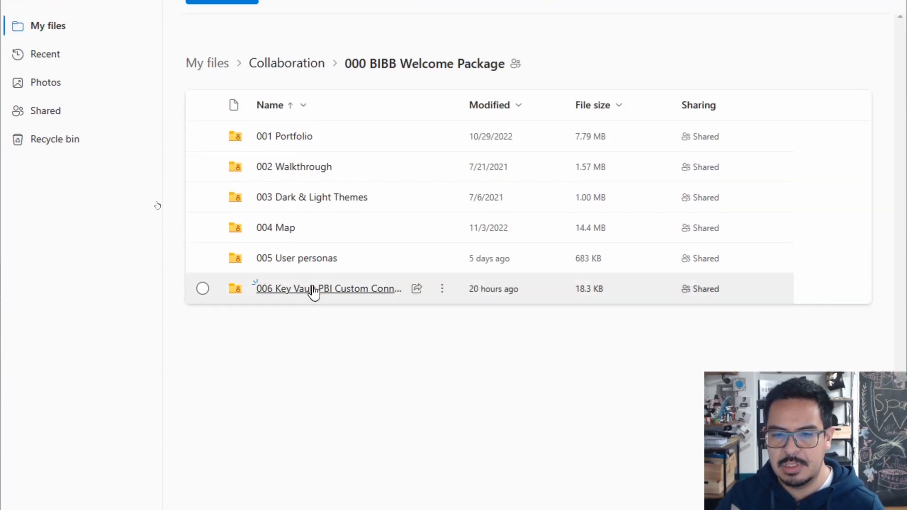
left_click(313, 289)
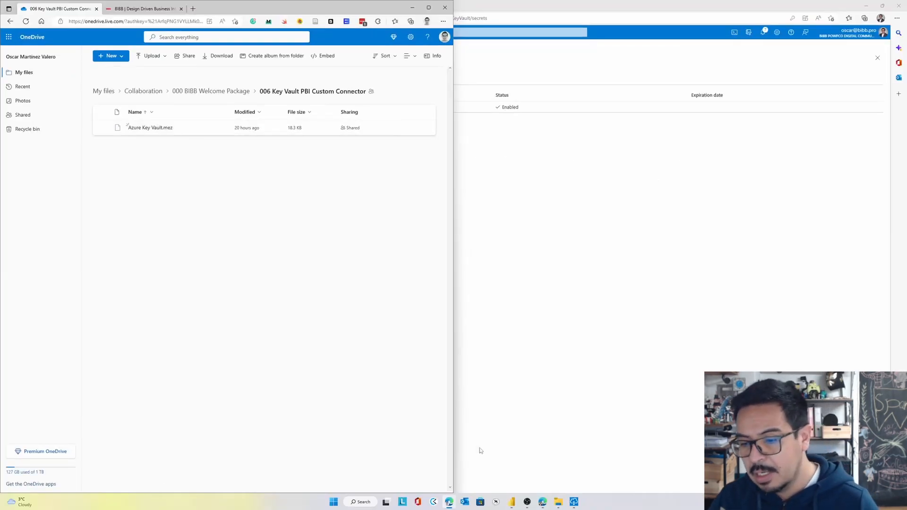
Compare the two Custom Connectors folders in File Explorer with the connector folder set in the On-premises data gateway app
mouse_move(552, 499)
left_click(500, 465)
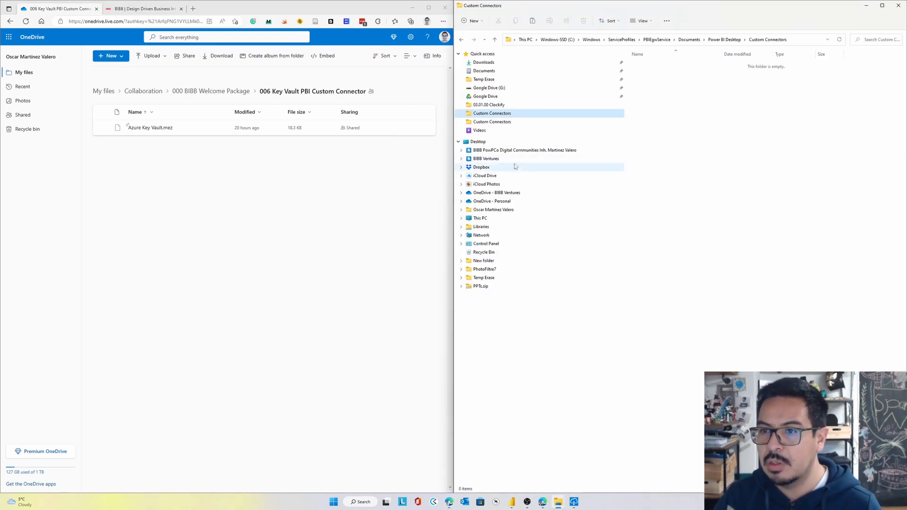
left_click(539, 122)
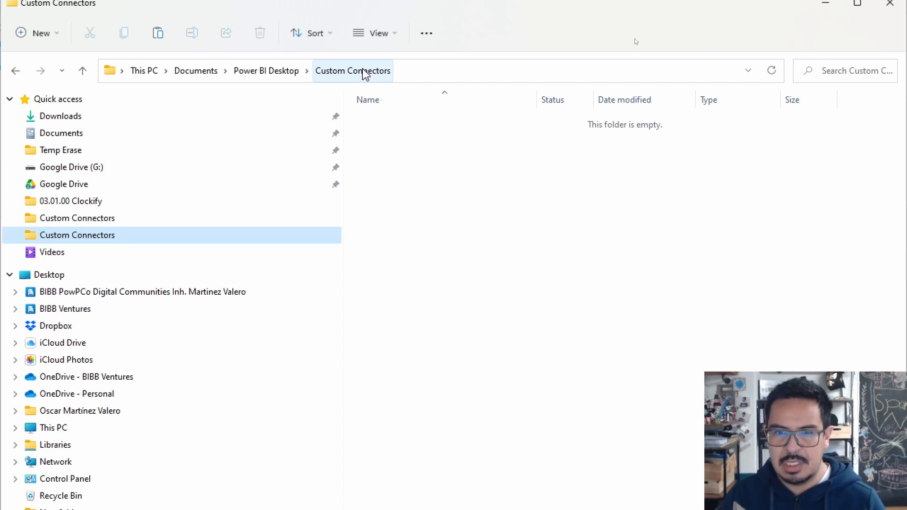
left_click(189, 223)
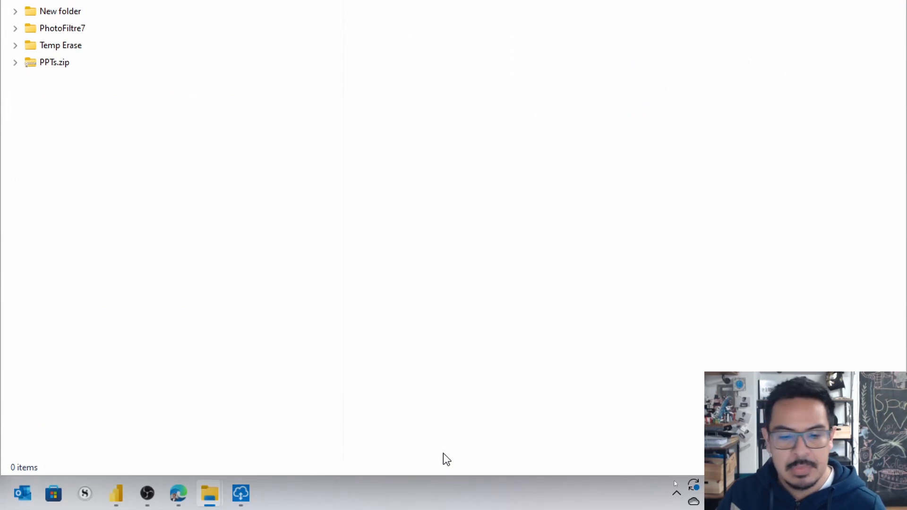
left_click(242, 493)
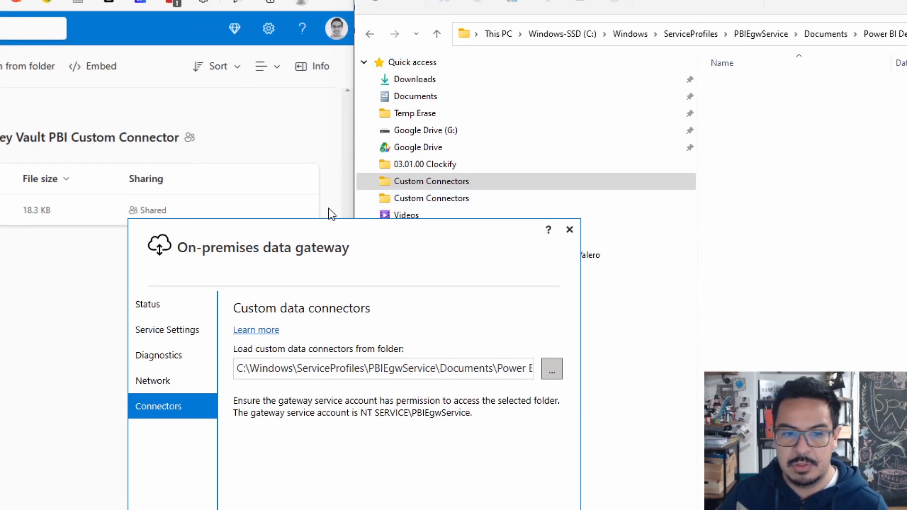
Download Azure Key Vault.mez from OneDrive into the Custom Connectors folder under Documents\Power BI Desktop
left_click(53, 256)
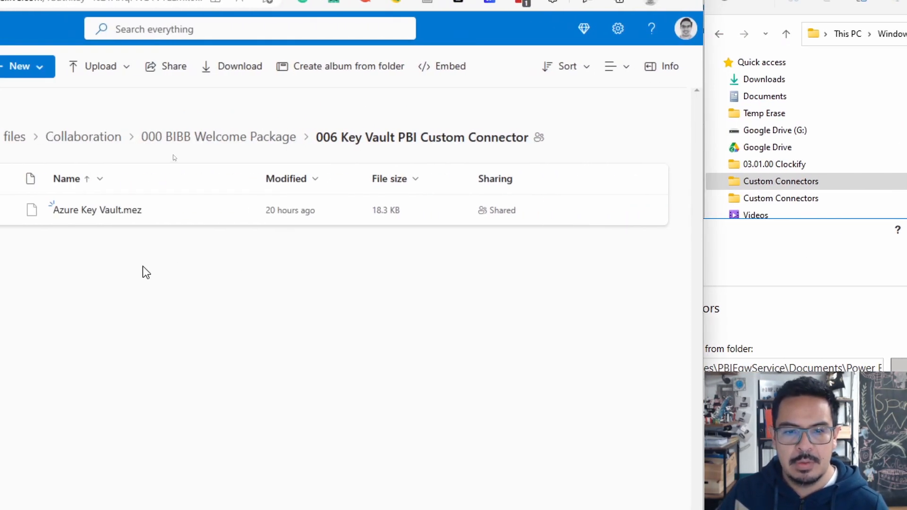
left_click(239, 211)
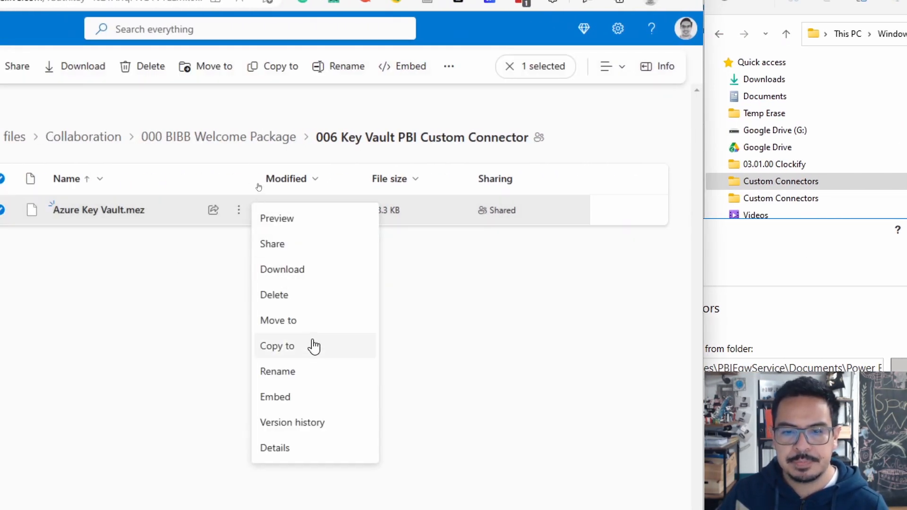
left_click(308, 267)
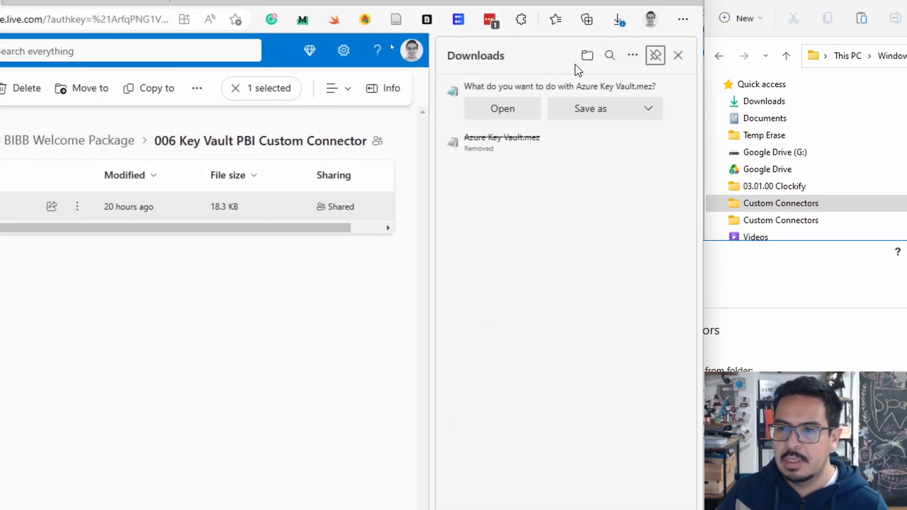
left_click(596, 113)
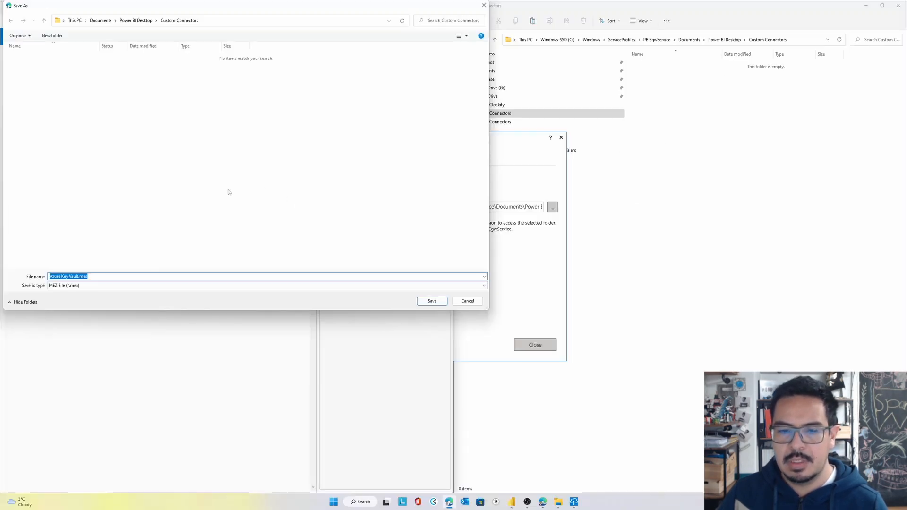
left_click(432, 301)
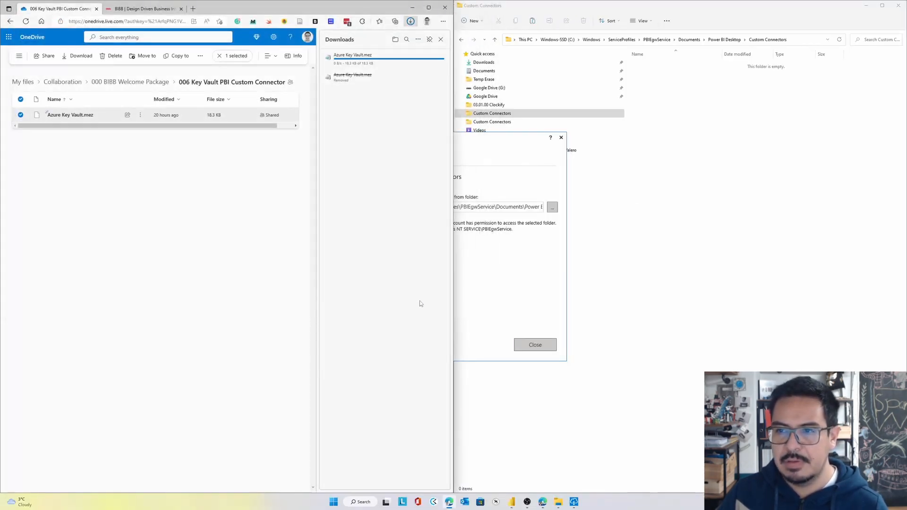
Copy Azure Key Vault.mez from the Documents Custom Connectors folder into the PBIEgwService profile's Custom Connectors folder
left_click(695, 248)
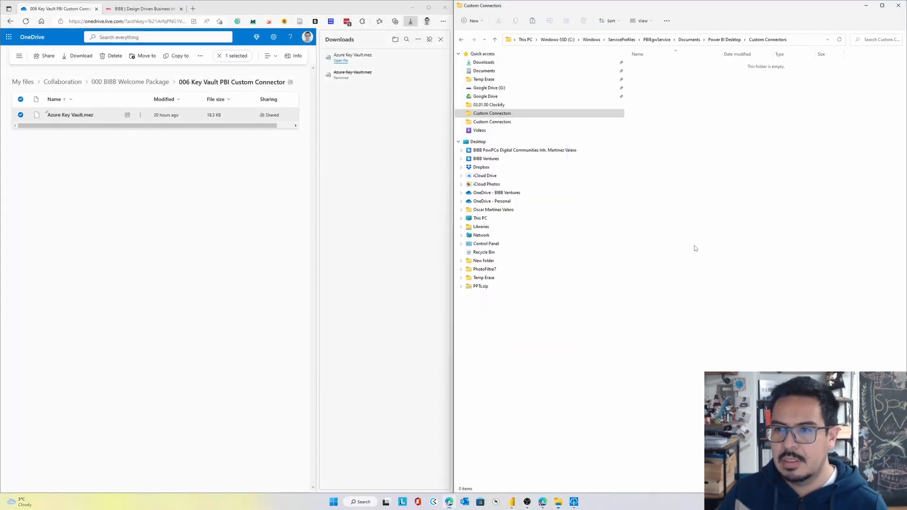
left_click(562, 122)
left_click(648, 65)
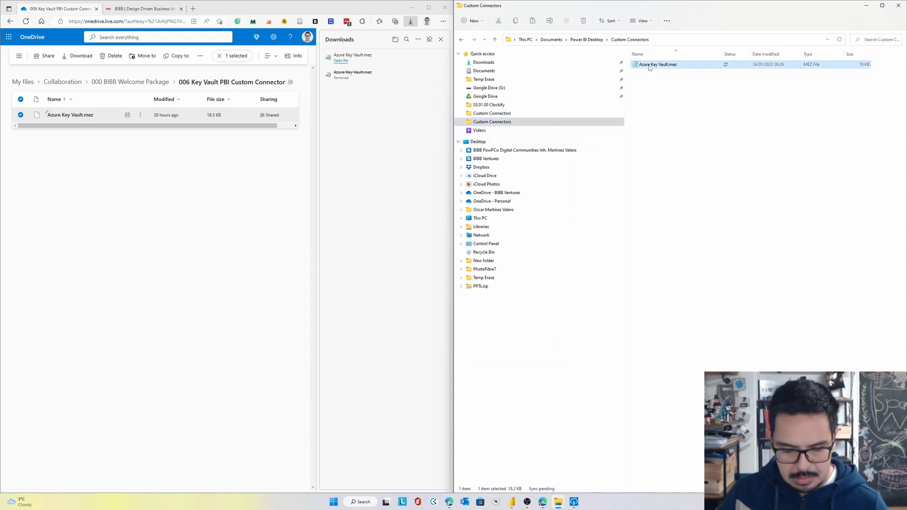
left_click(585, 114)
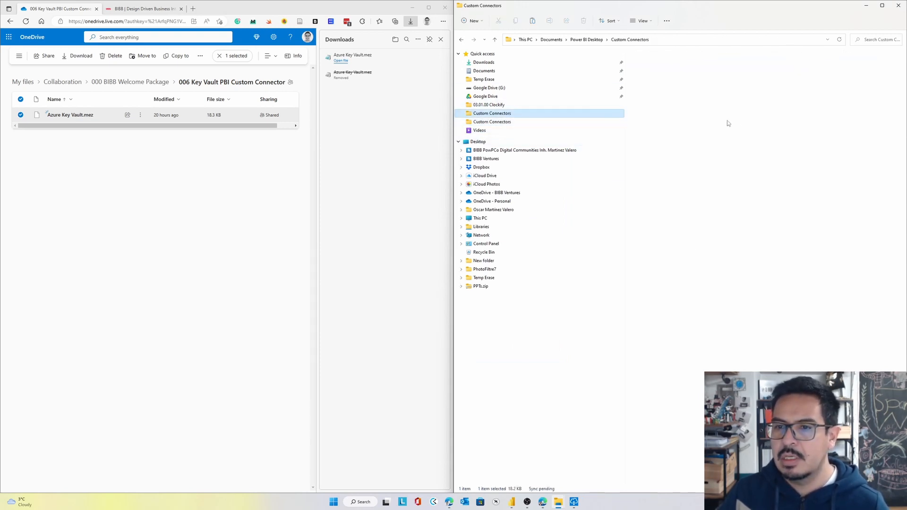
key("ctrl+v")
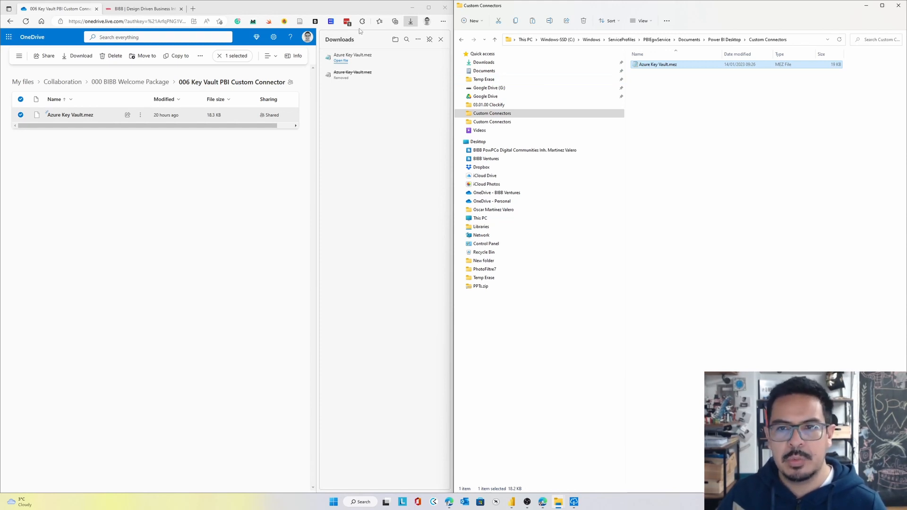
Check the custom data connectors listed in the On-premises data gateway app and close the app
left_click(412, 8)
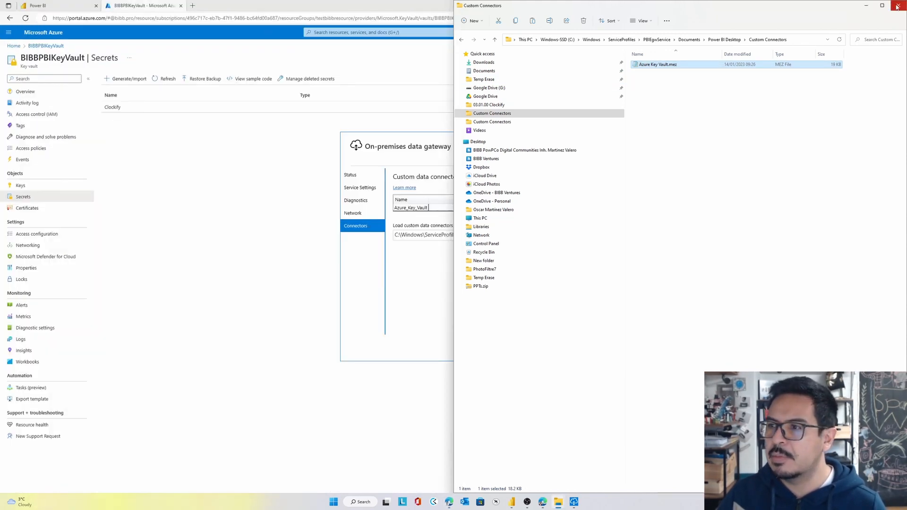
left_click(870, 11)
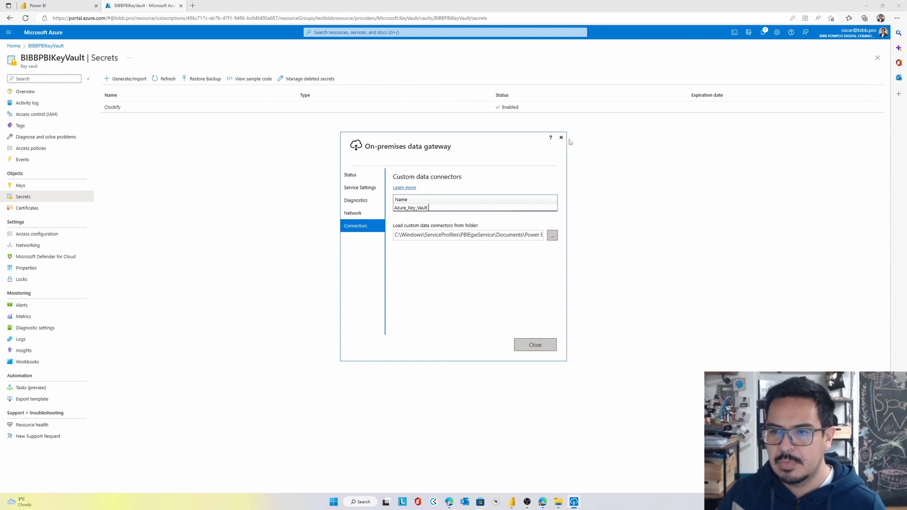
left_click(561, 138)
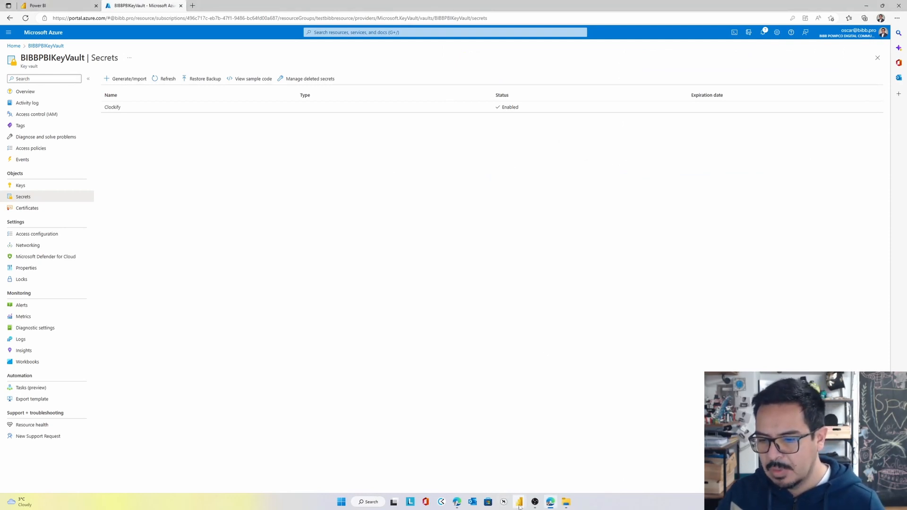
Switch to Power Query Editor and examine the Workspaces query's URL, relative path and API key header in the Advanced Editor
mouse_move(519, 505)
left_click(559, 478)
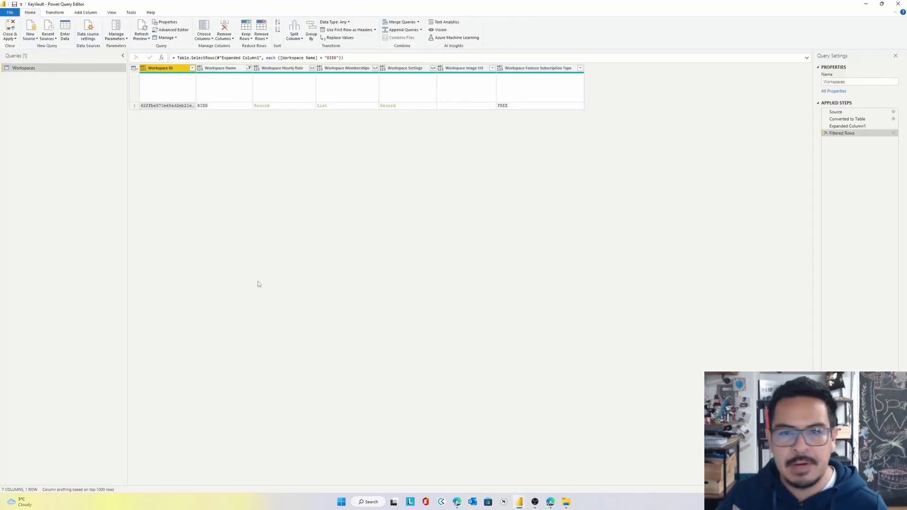
left_click(178, 31)
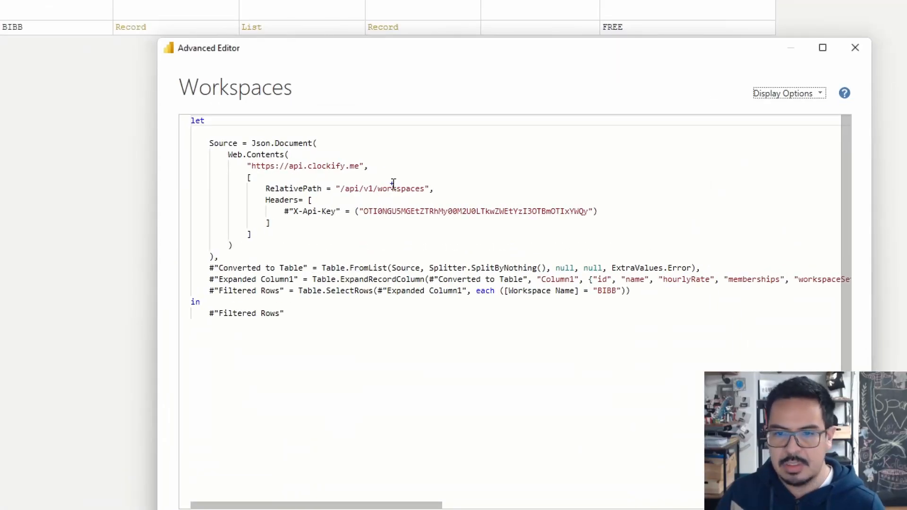
mouse_move(438, 176)
left_mouse_down()
mouse_move(395, 193)
mouse_move(329, 198)
left_mouse_up()
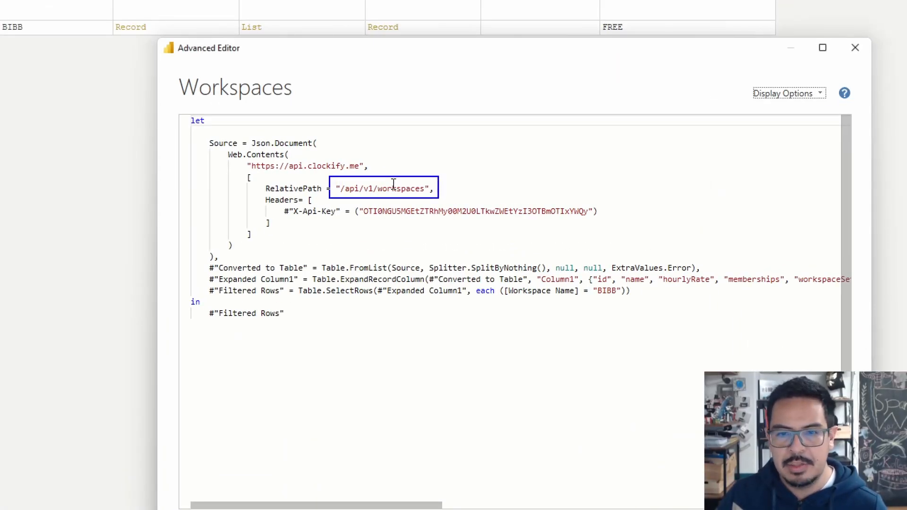
left_click_drag(283, 160, 306, 173)
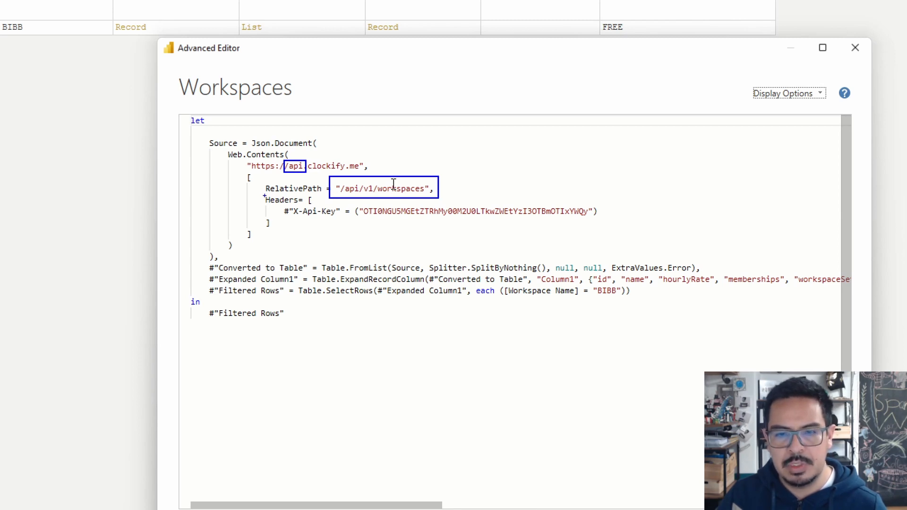
mouse_move(261, 194)
left_mouse_down()
mouse_move(302, 205)
mouse_move(302, 214)
mouse_move(341, 216)
left_mouse_up()
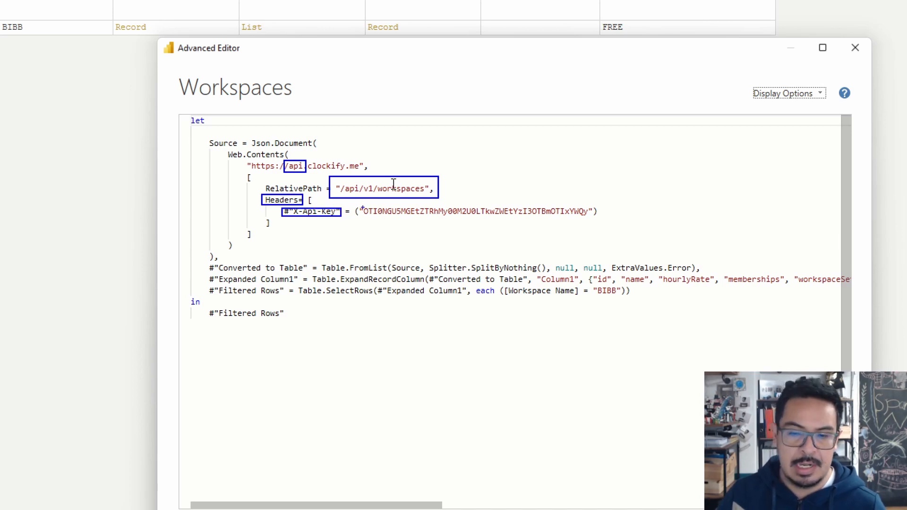
left_click_drag(362, 207, 589, 217)
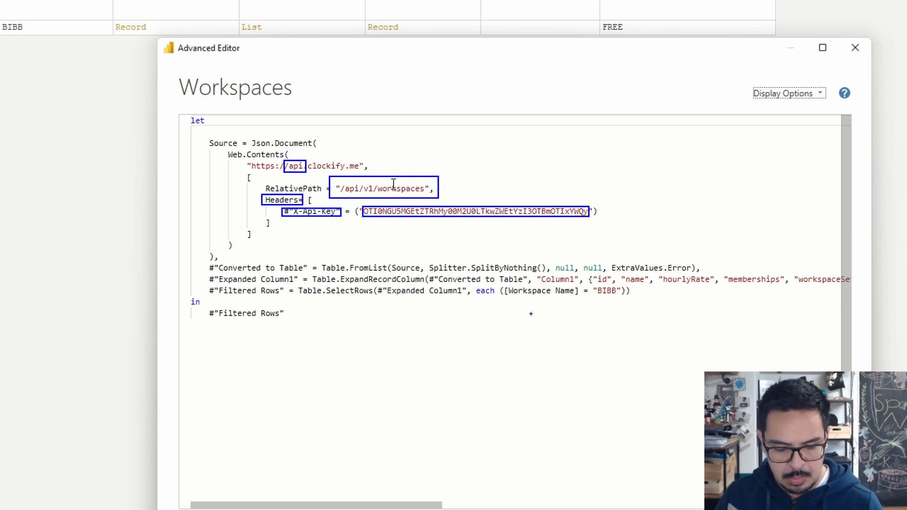
key("Escape")
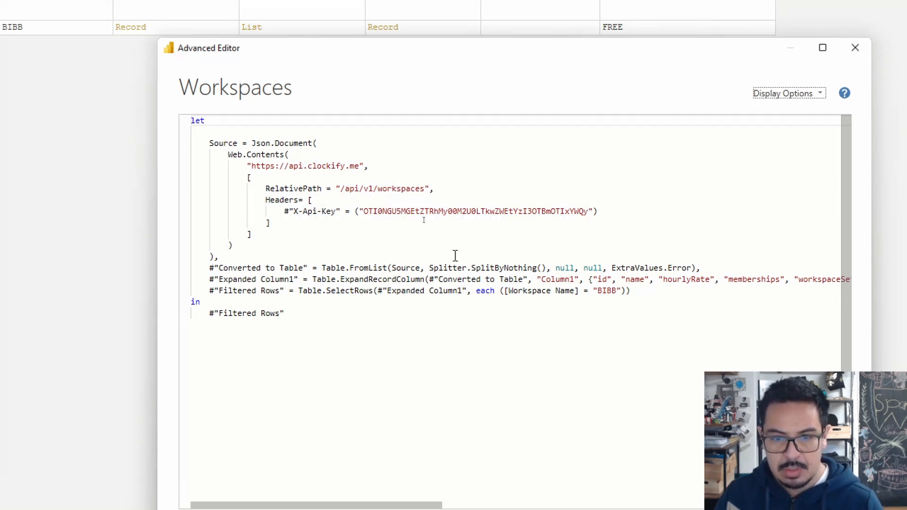
key("Escape")
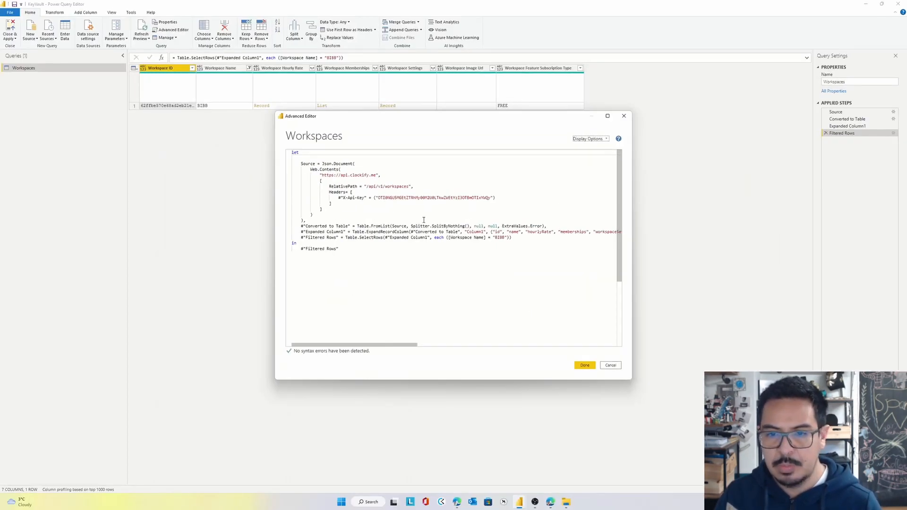
Close the Advanced Editor and disable loading of the Workspaces query into the report, accepting the possible data loss
left_click(624, 117)
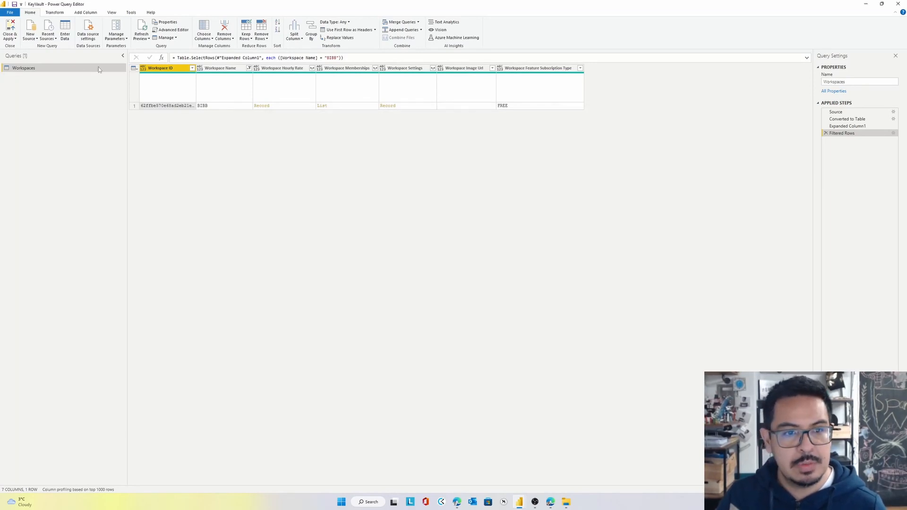
right_click(36, 74)
right_click(37, 69)
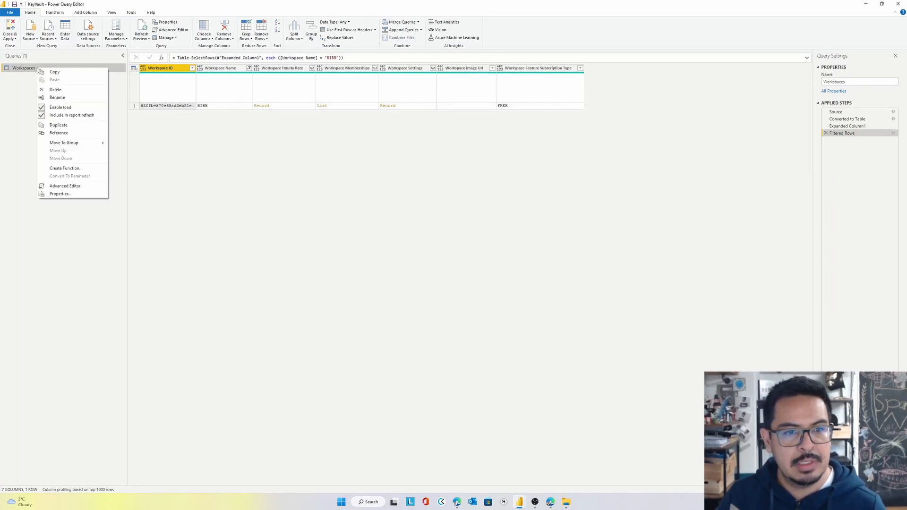
left_click(65, 107)
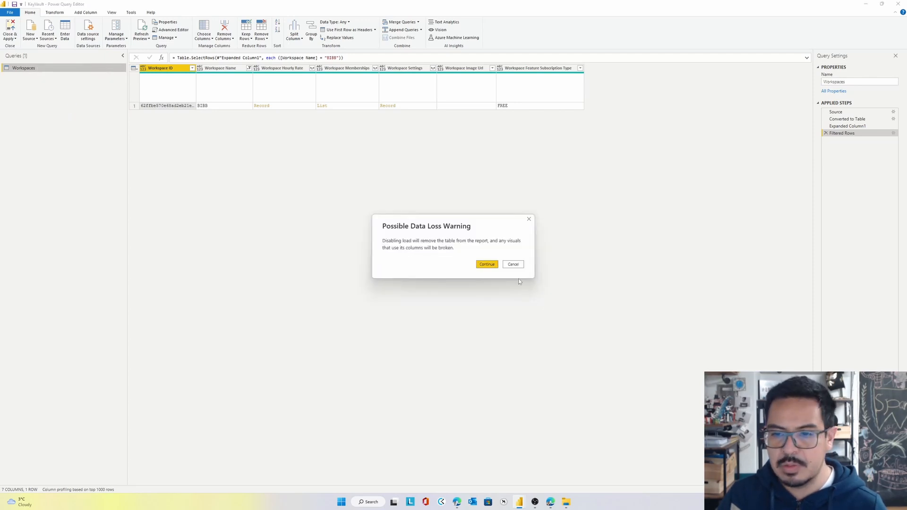
left_click(480, 266)
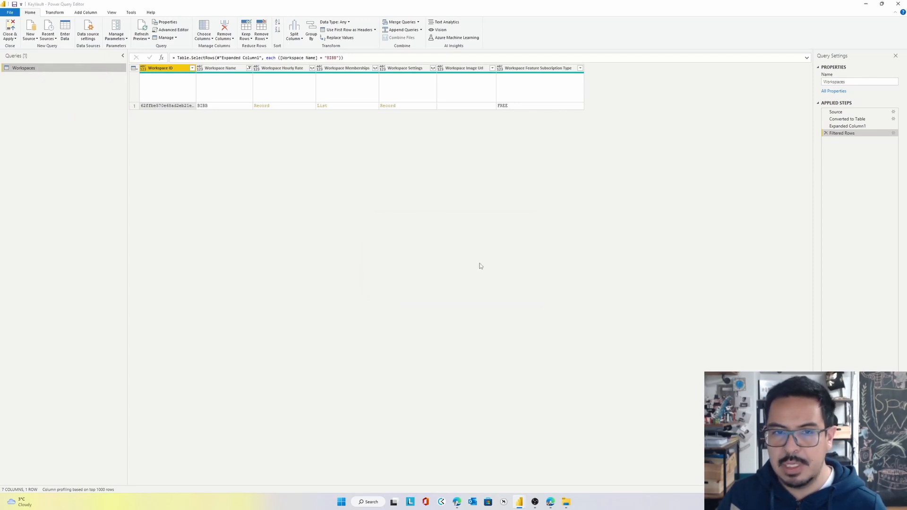
Check Azure Key Vault.mez in the Documents\Power BI Desktop\Custom Connectors folder in File Explorer and return to Power Query Editor
left_click(565, 501)
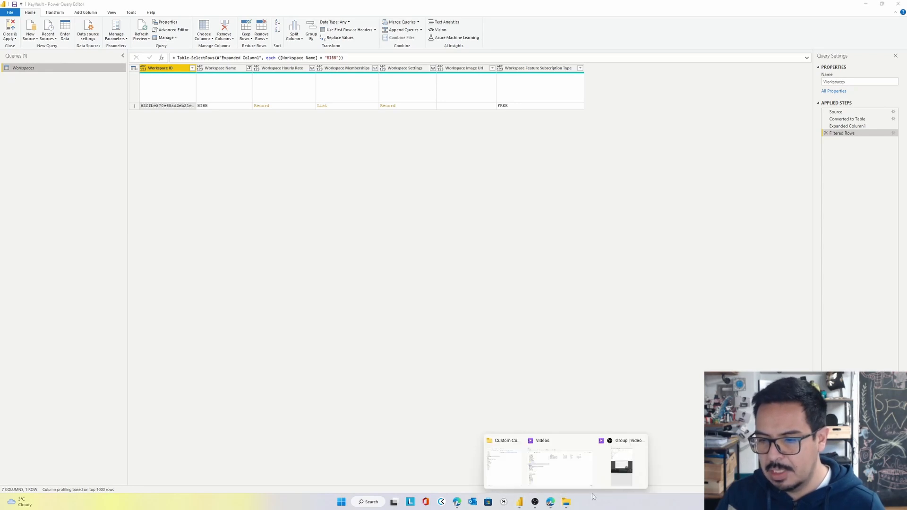
left_click(589, 442)
left_click(575, 447)
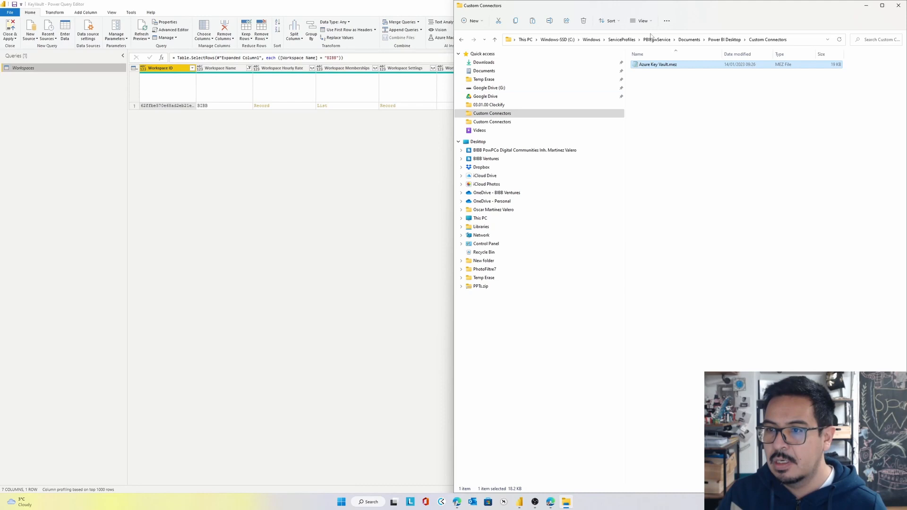
left_click(548, 123)
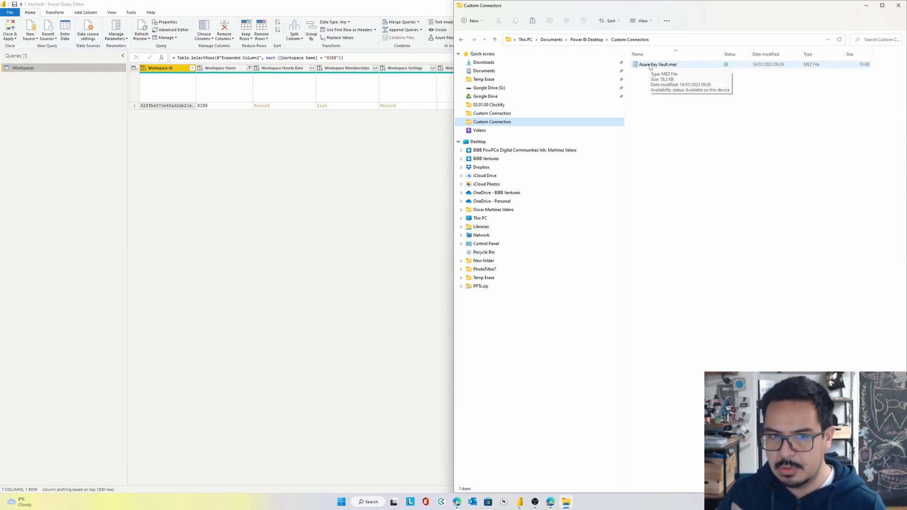
left_click(275, 206)
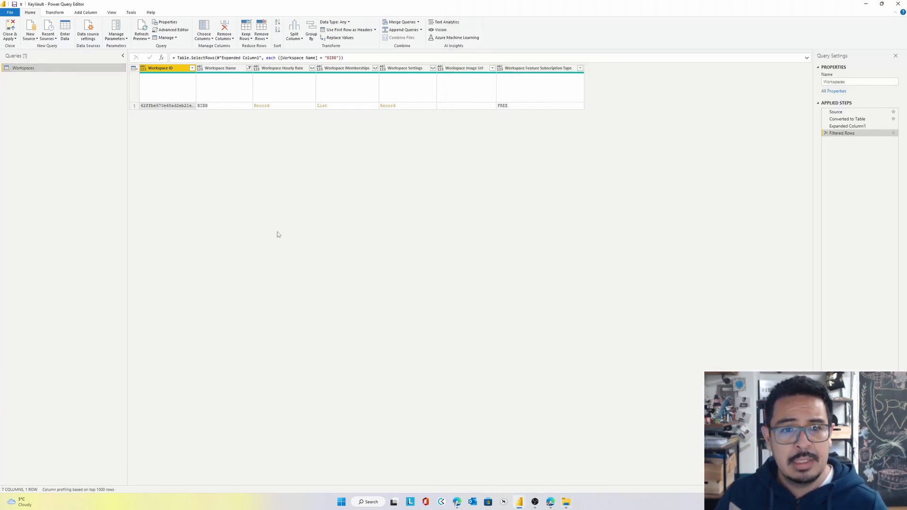
left_click(11, 12)
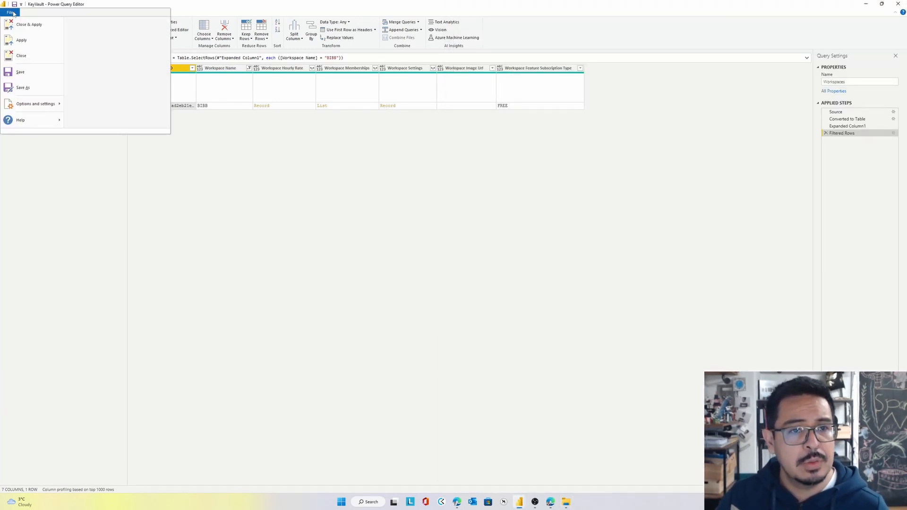
mouse_move(42, 103)
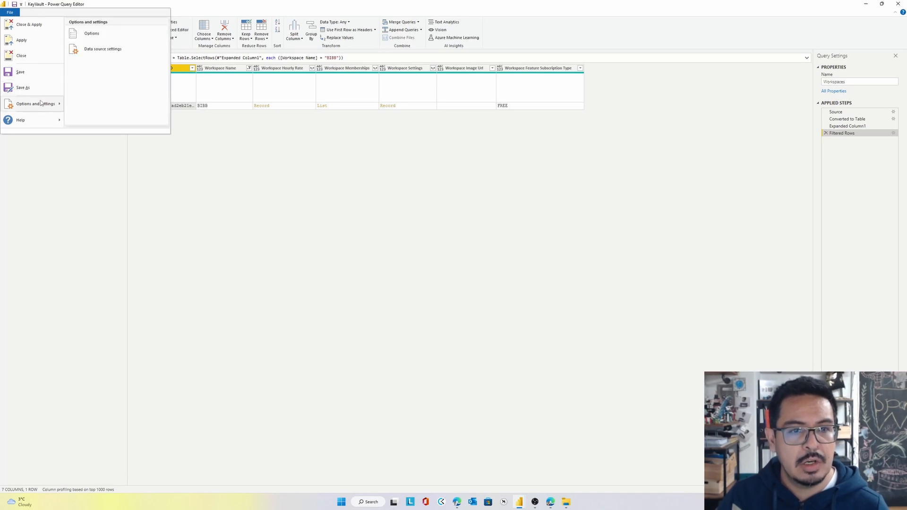
left_click(113, 55)
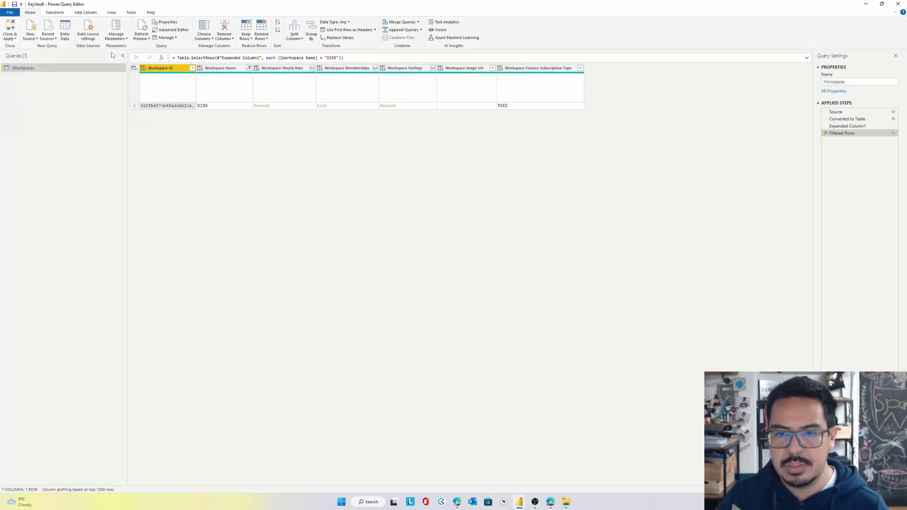
left_click(588, 149)
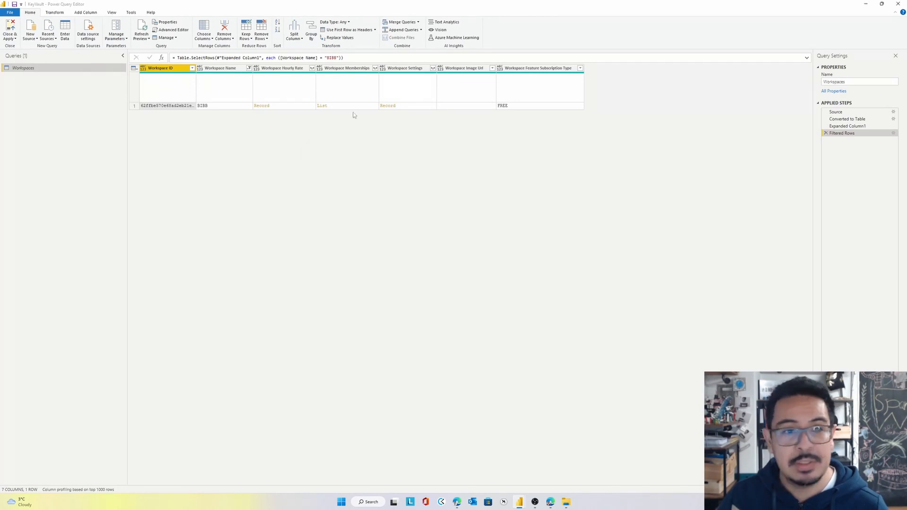
Check that the global Security options allow any data extension to load without validation or warning, and accept the options
left_click(10, 13)
mouse_move(35, 108)
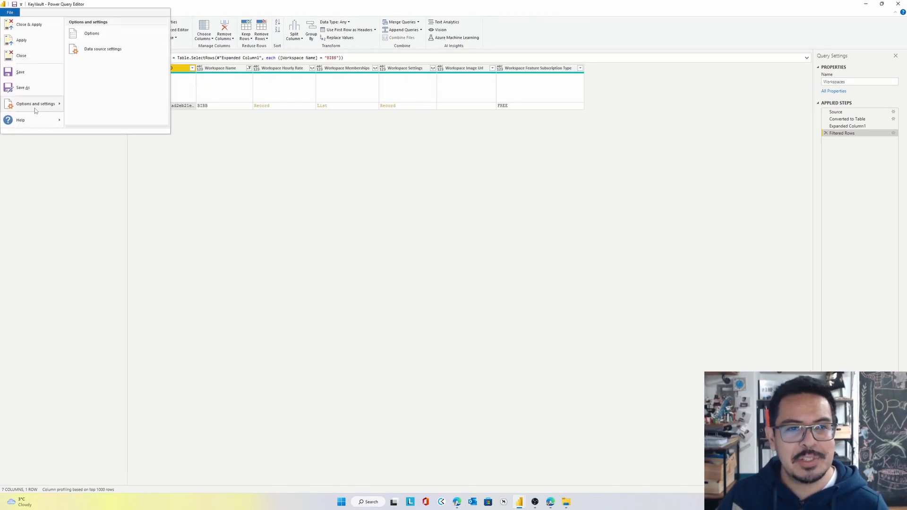
left_click(97, 35)
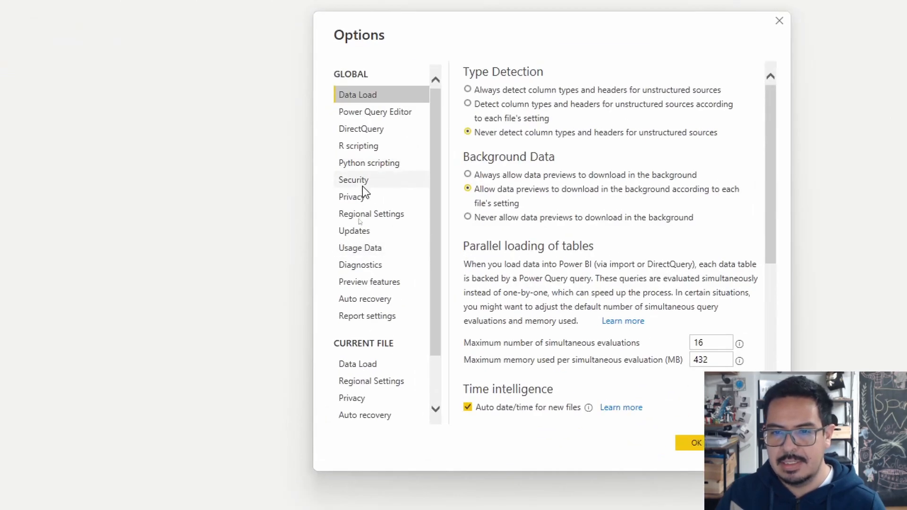
left_click(361, 185)
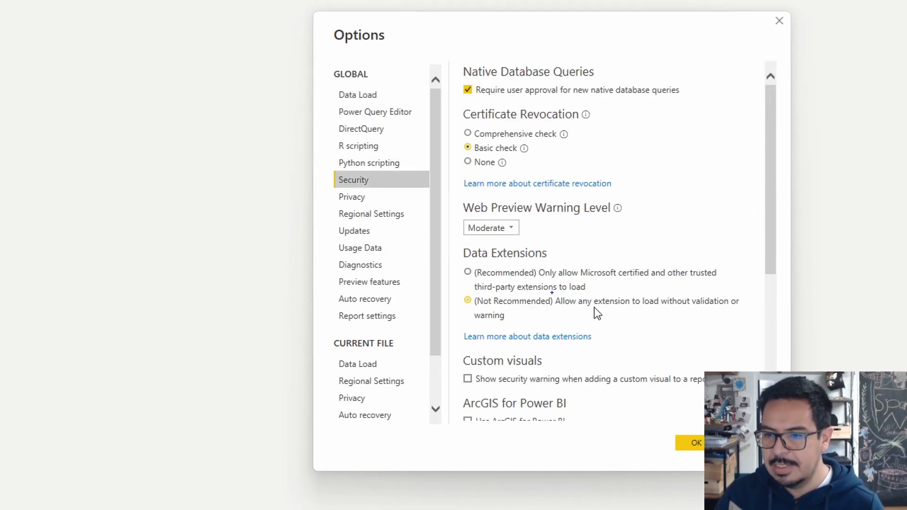
left_click_drag(552, 293, 742, 312)
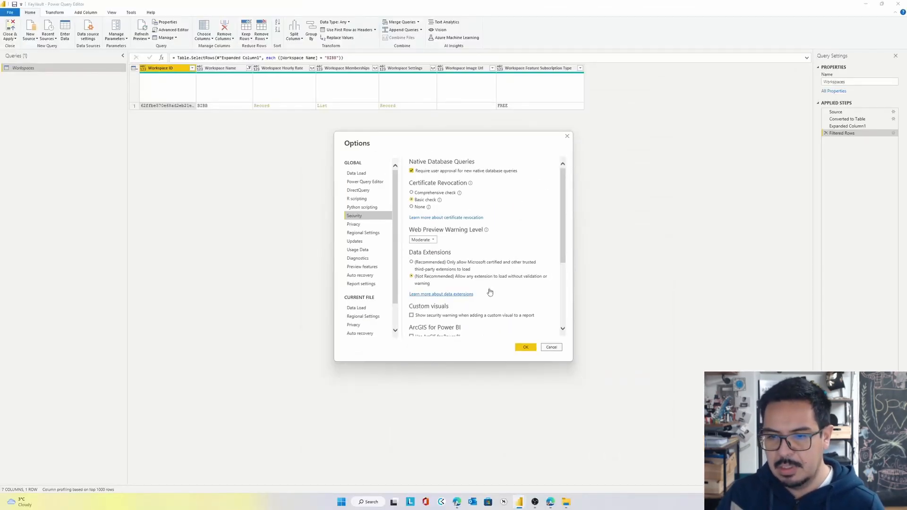
left_click(526, 348)
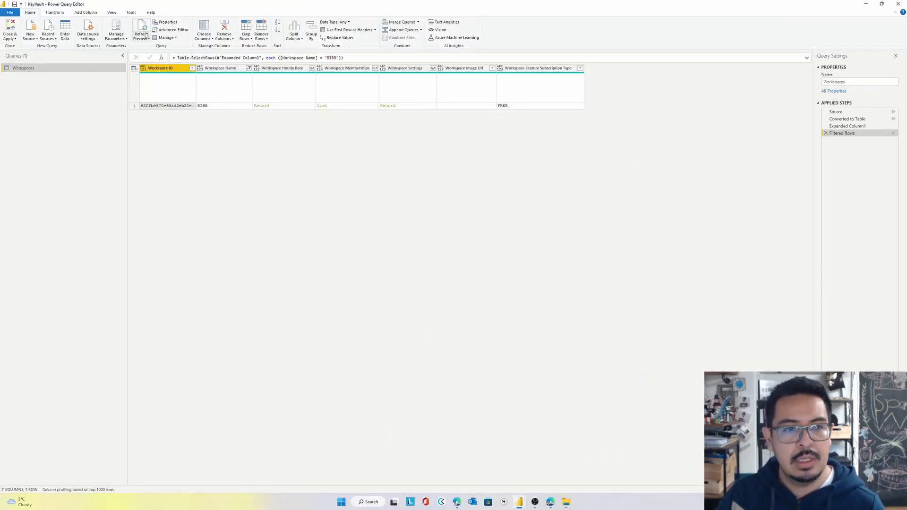
Search the new data sources for "azure key" and start a connection with the Azure_Key_Vault (Beta) connector
left_click(27, 38)
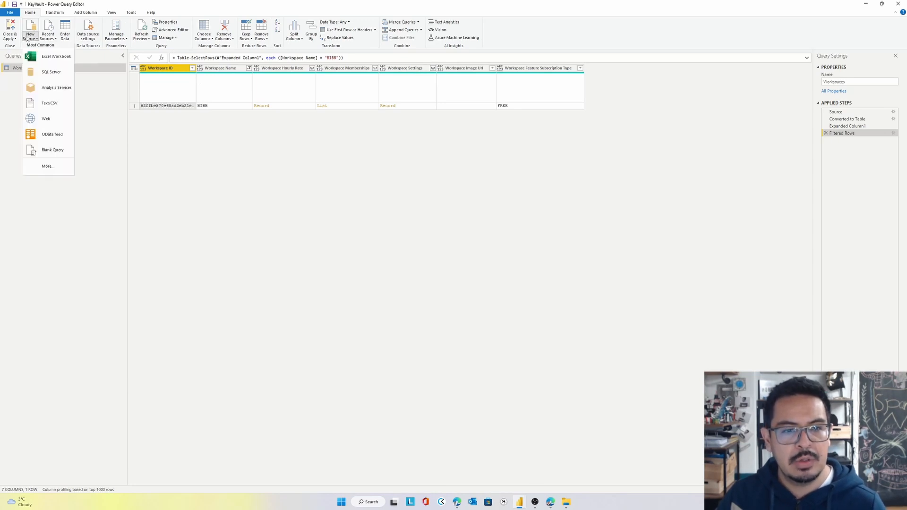
left_click(46, 166)
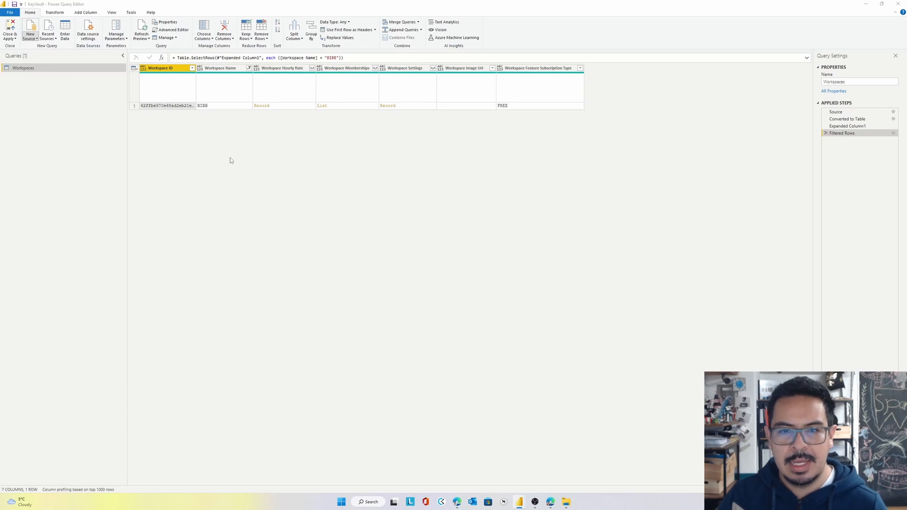
type("azure ke")
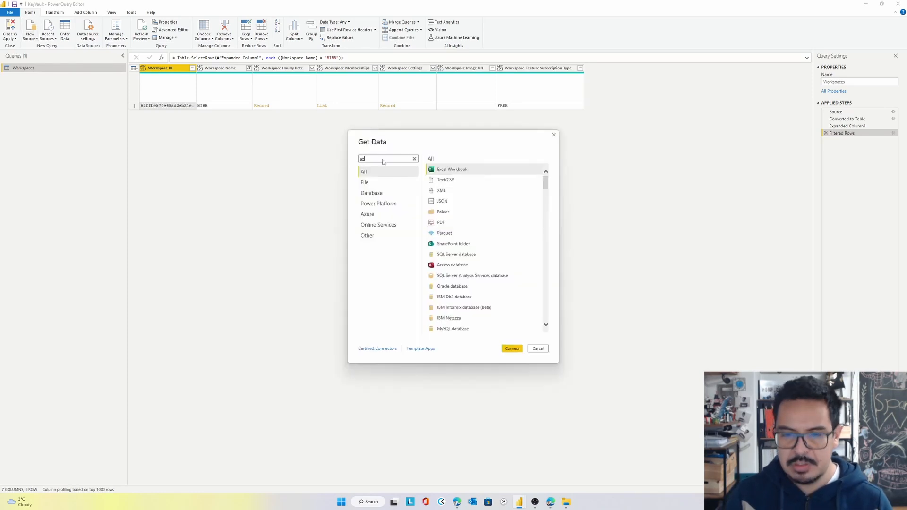
type("y")
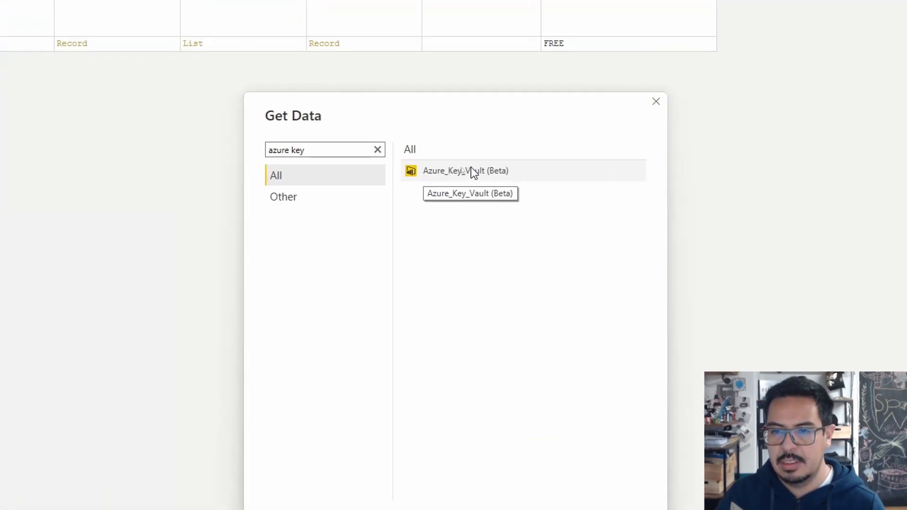
left_click(466, 163)
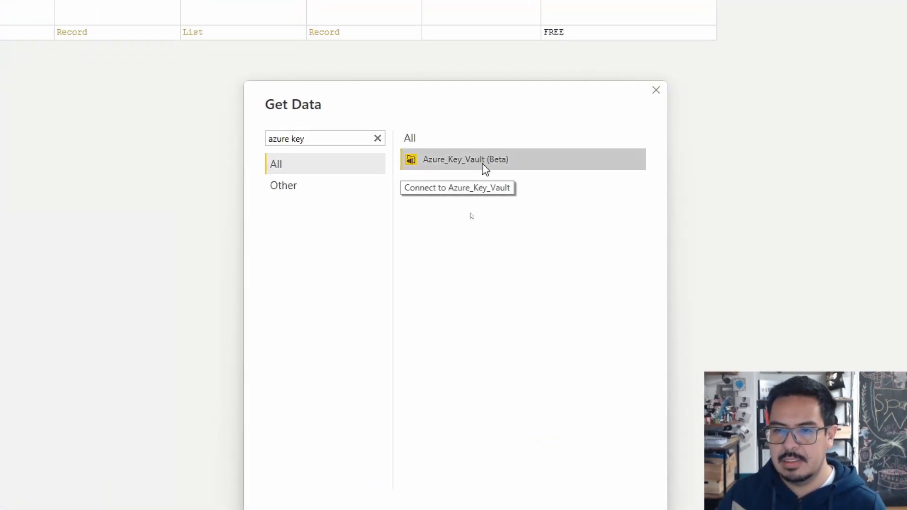
left_click(574, 246)
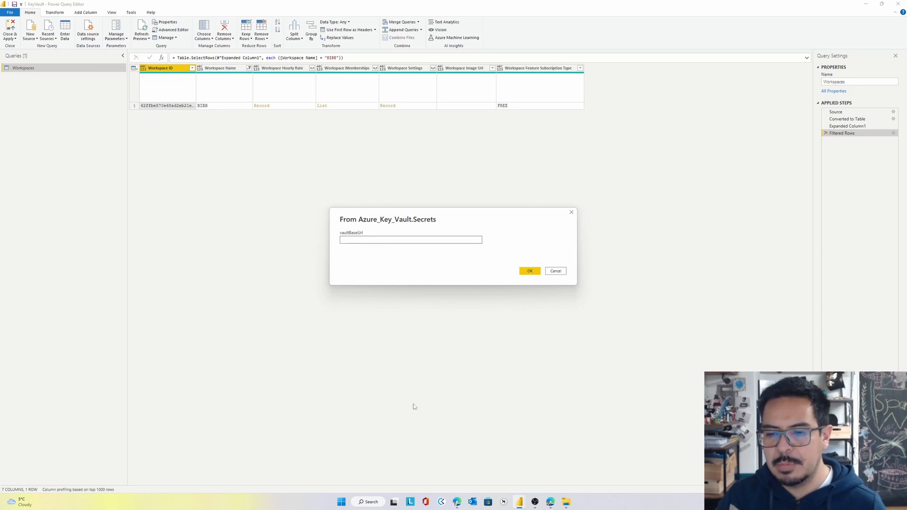
Copy the BIBBPBIKeyVault Vault URI from the Azure portal into the connector's vaultBaseUrl and start the organizational account sign-in
left_click(548, 504)
left_click(49, 95)
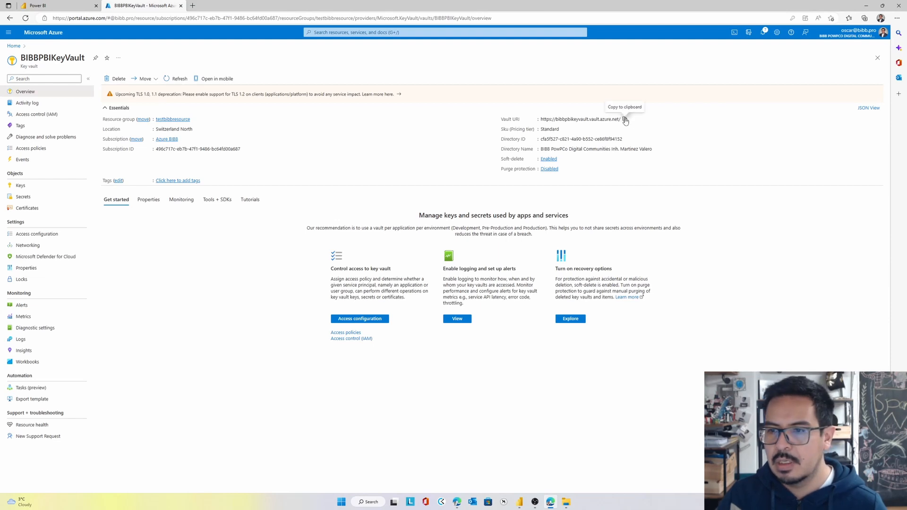
left_click(624, 120)
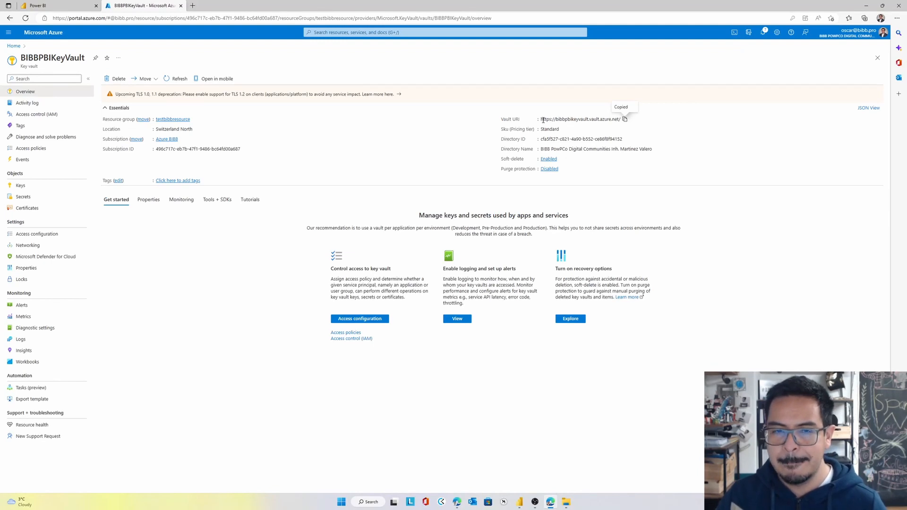
key("alt+Tab")
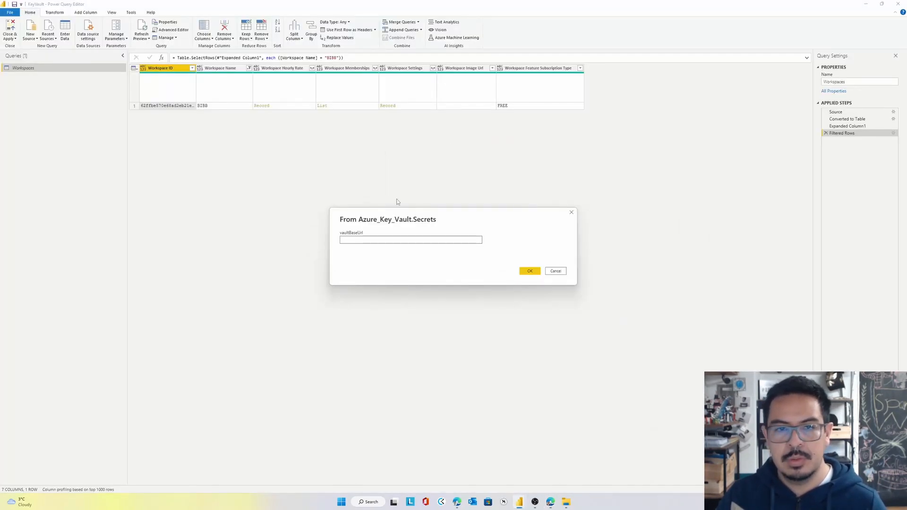
left_click(405, 240)
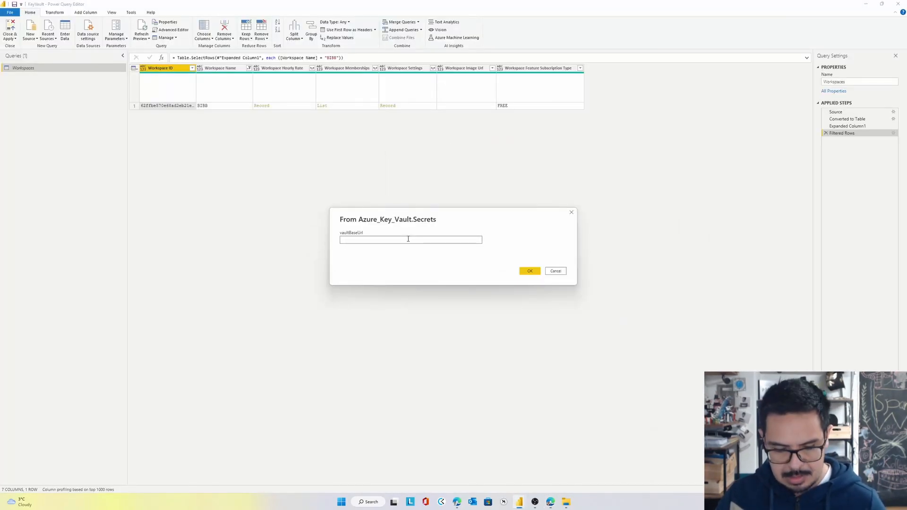
key("ctrl+v")
left_click(530, 271)
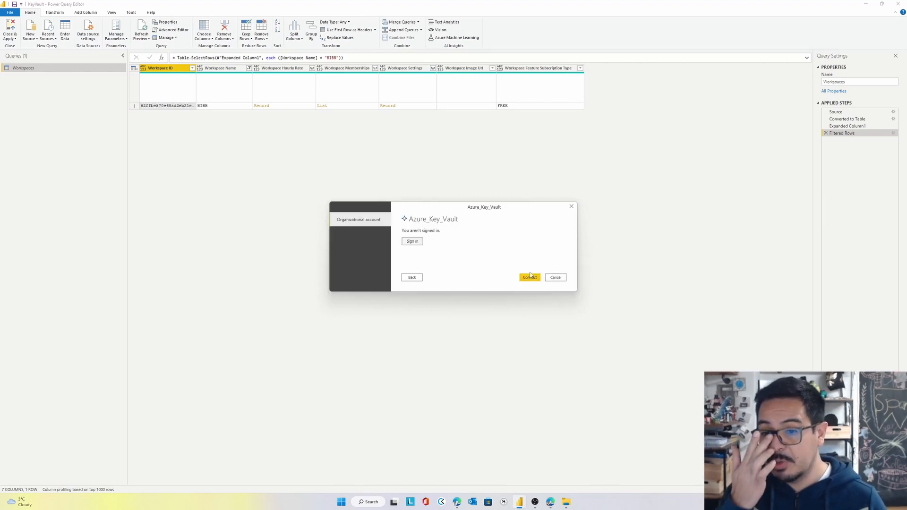
left_click(417, 243)
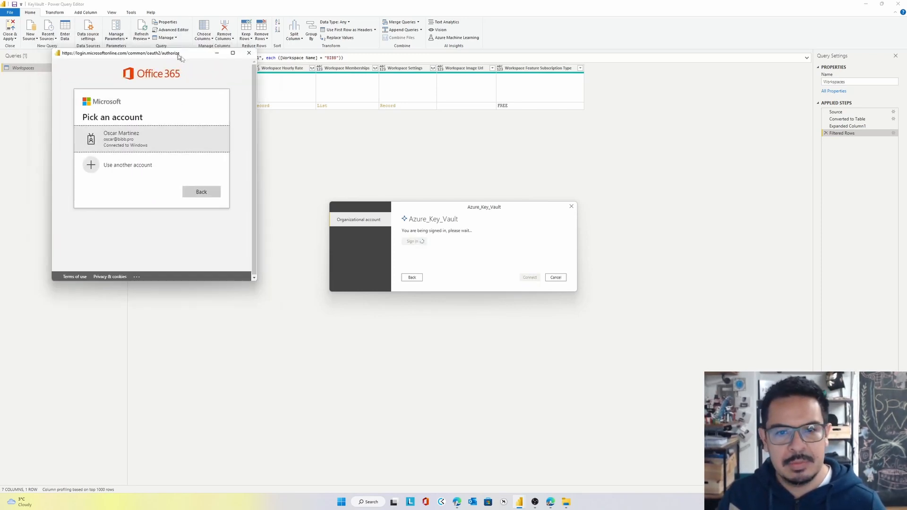
Switch to the Azure portal, examine the access policies of BIBBPBIKeyVault, and return to the sign-in window
left_click(550, 502)
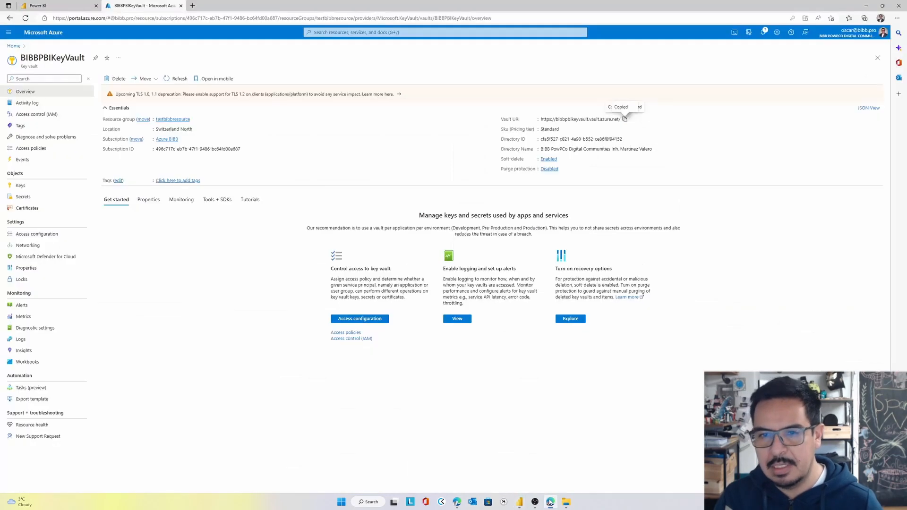
left_click(45, 148)
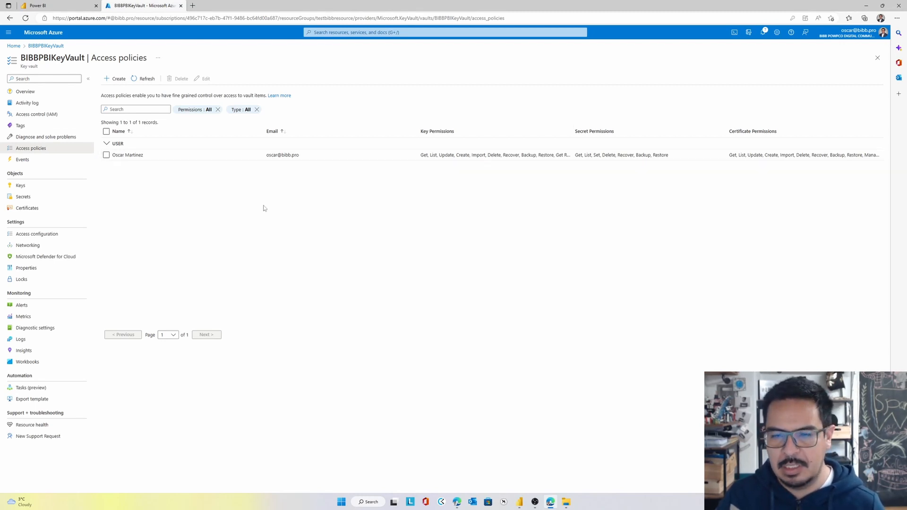
key("alt+Tab")
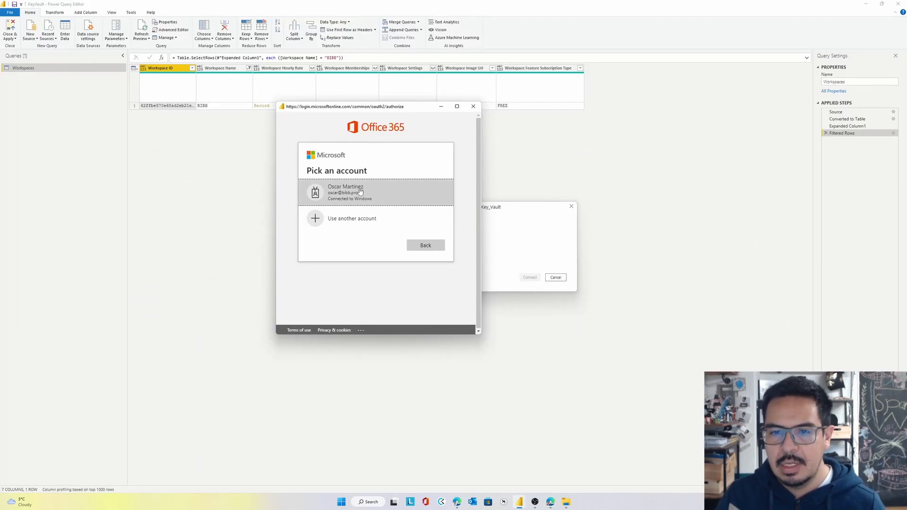
Sign in with the listed organizational account, connect to the key vault, and add its secrets table as a new query
left_click(355, 196)
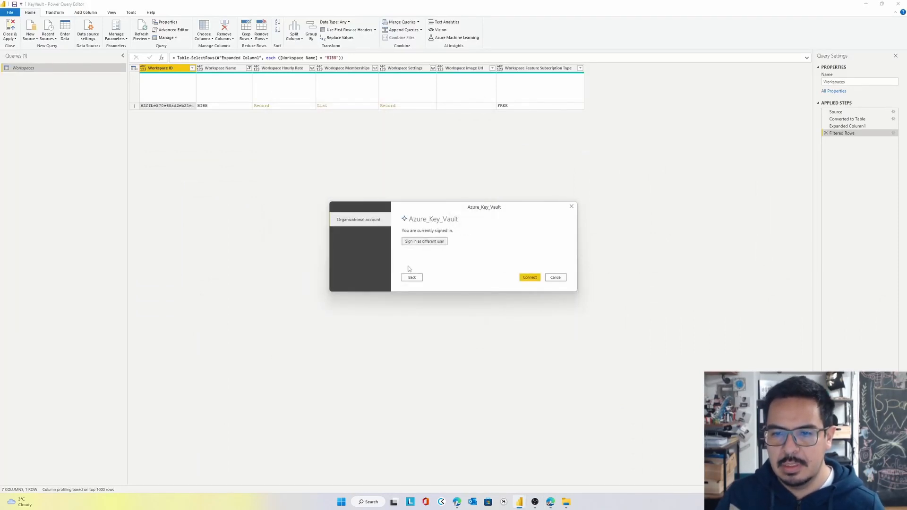
left_click(529, 278)
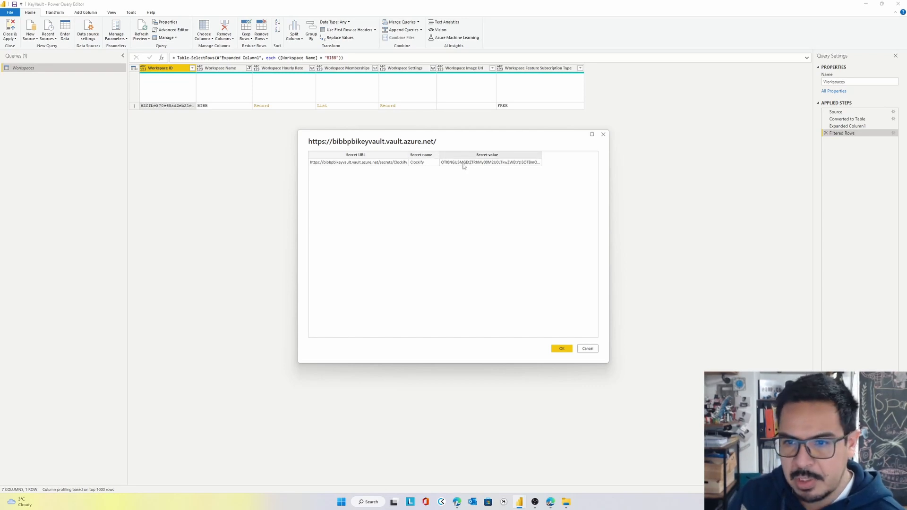
left_click(565, 350)
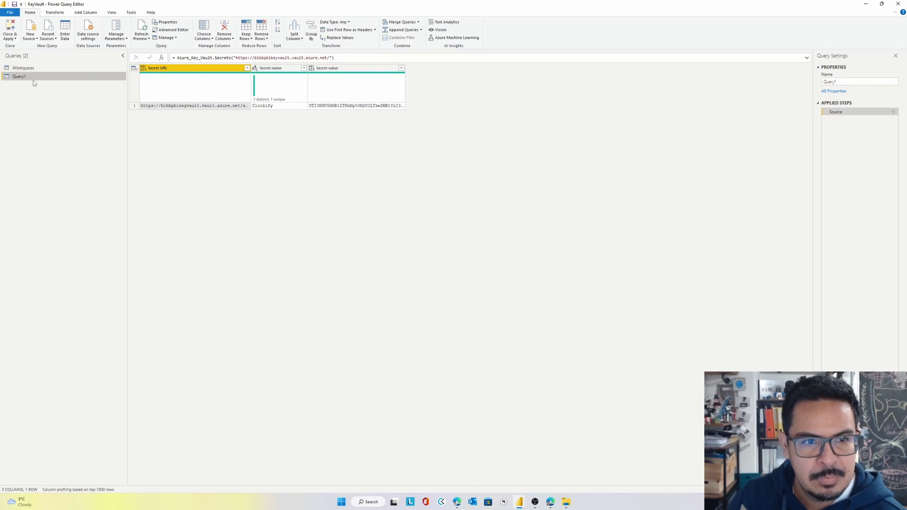
Rename the Query1 query as Secrets
double_click(33, 78)
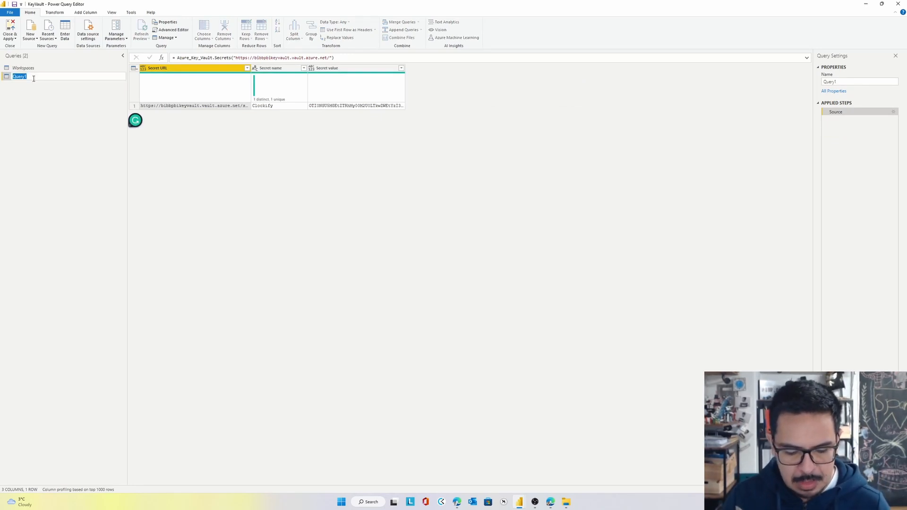
type("Se")
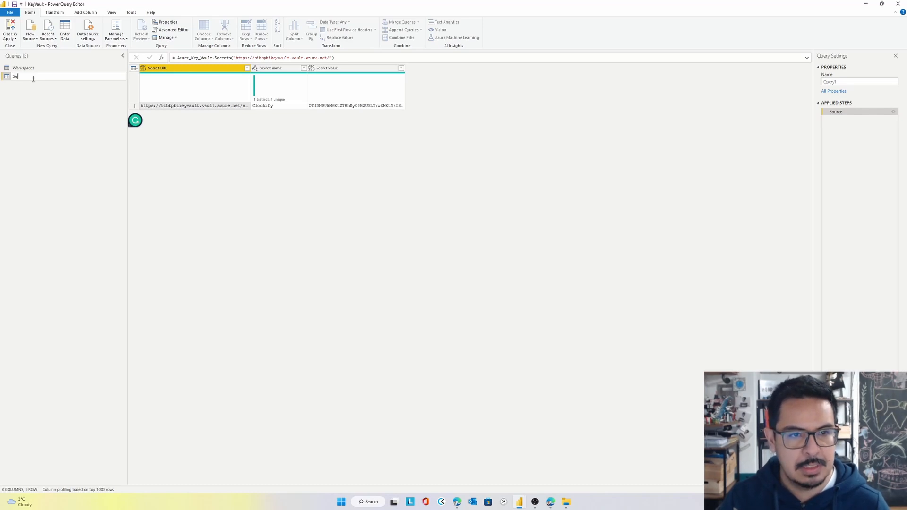
type("crets")
key("Return")
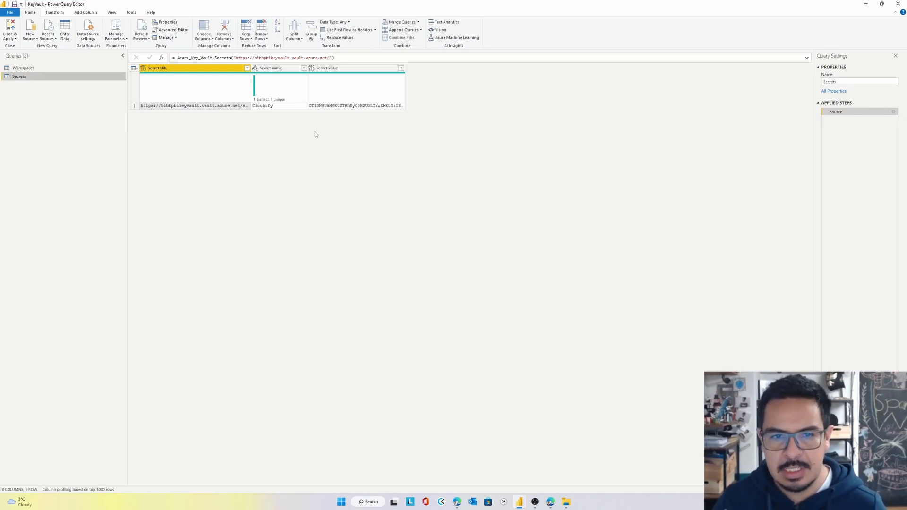
Switch to the Azure portal and start creating a new secret in BIBBPBIKeyVault
key("alt+Tab")
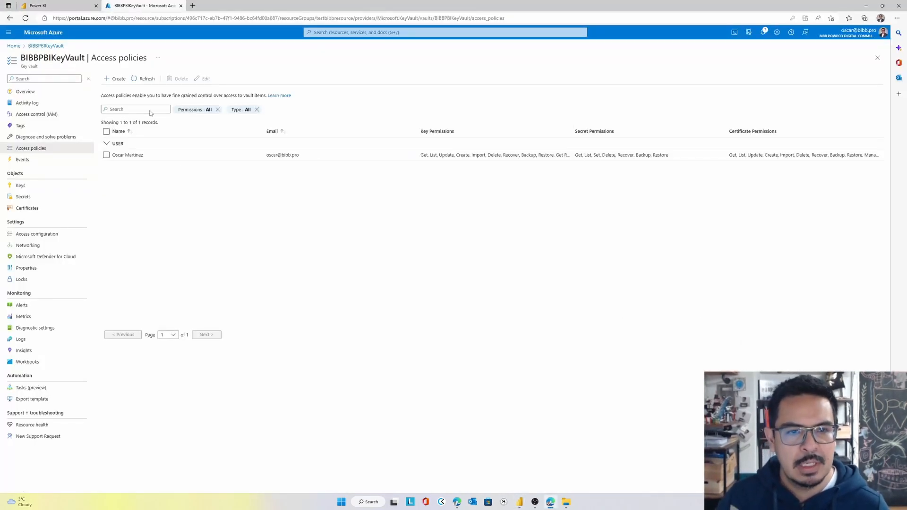
left_click(115, 79)
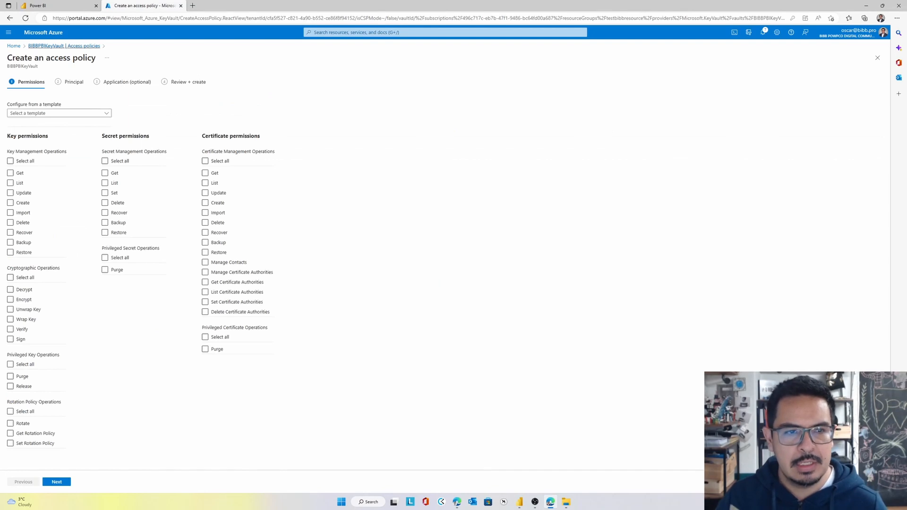
left_click(9, 18)
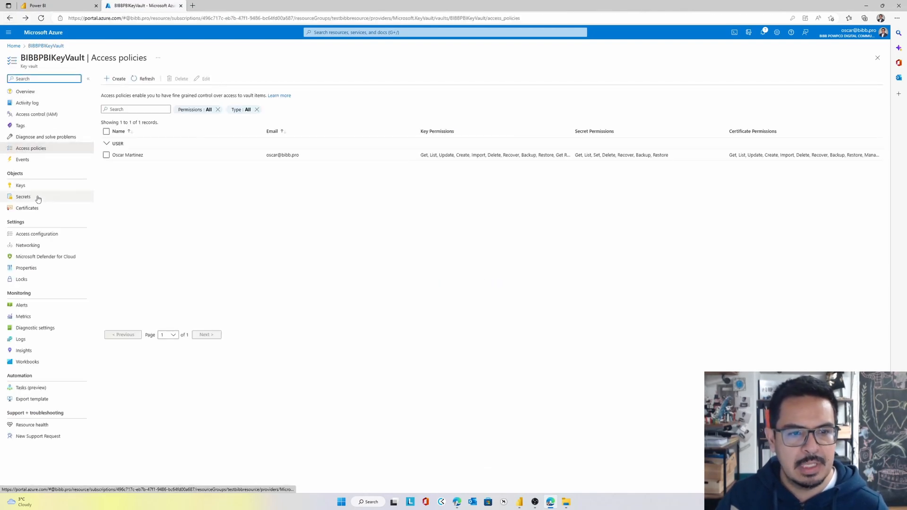
left_click(39, 199)
left_click(118, 78)
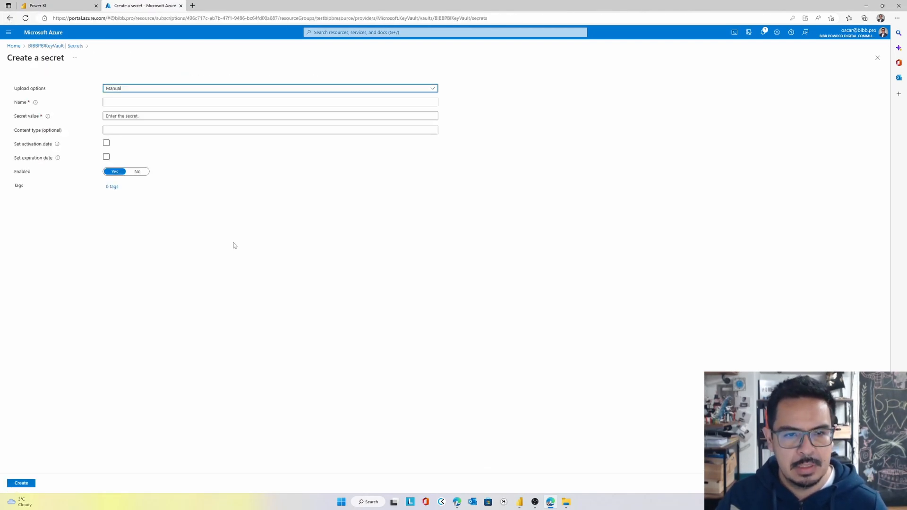
Name the secret NewTestSecret, enter its secret value, and create it
left_click(145, 101)
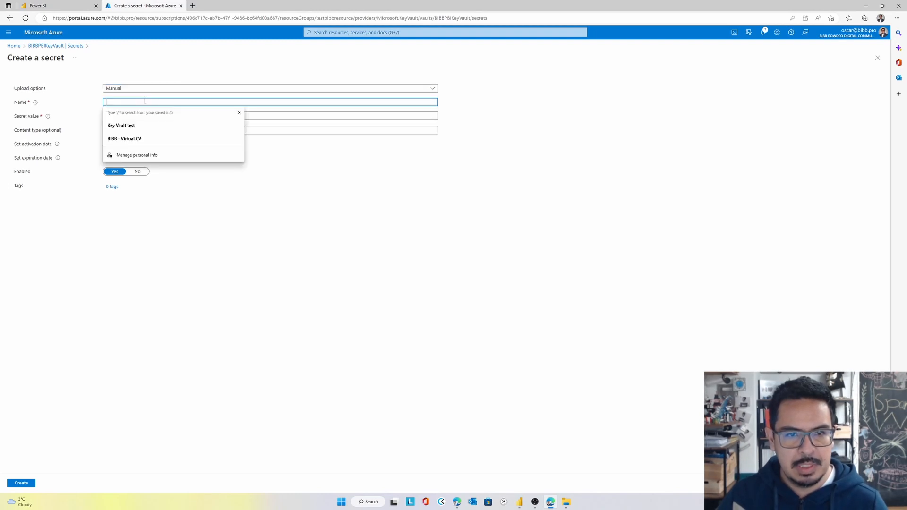
type("Newtest")
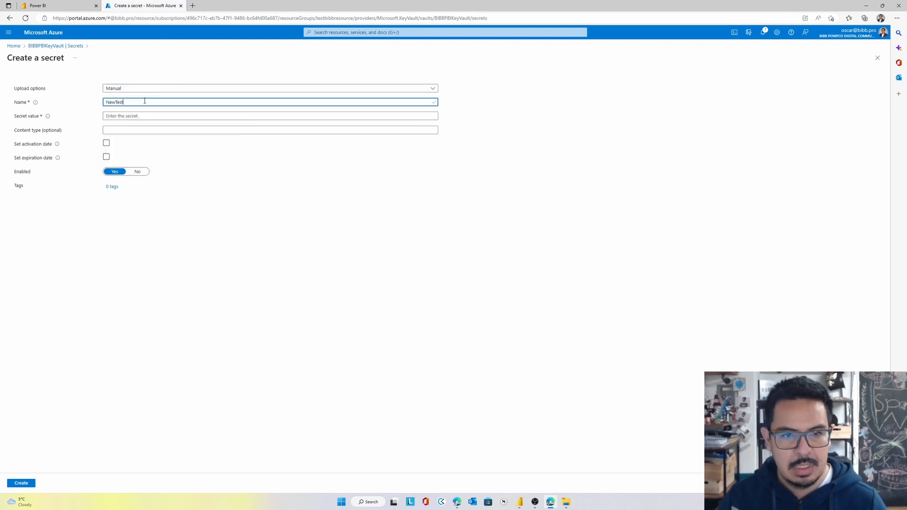
type("Secret")
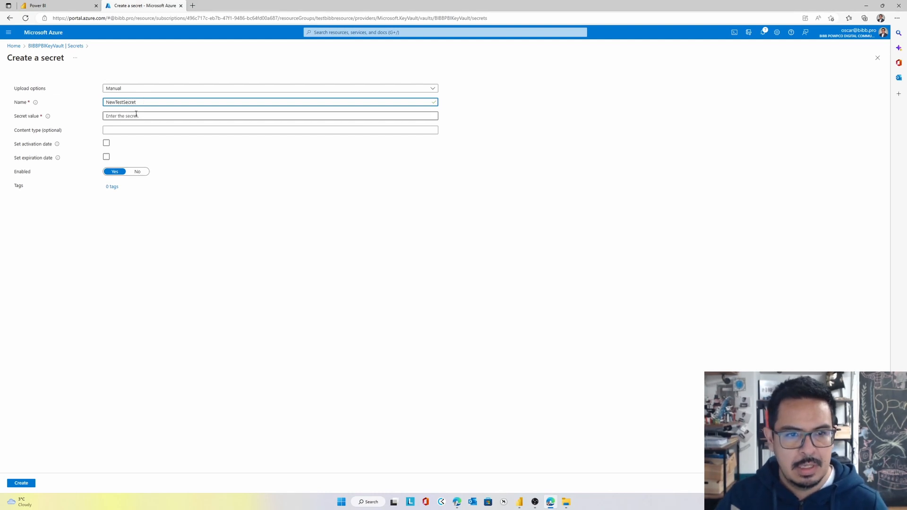
left_click(139, 118)
type("••")
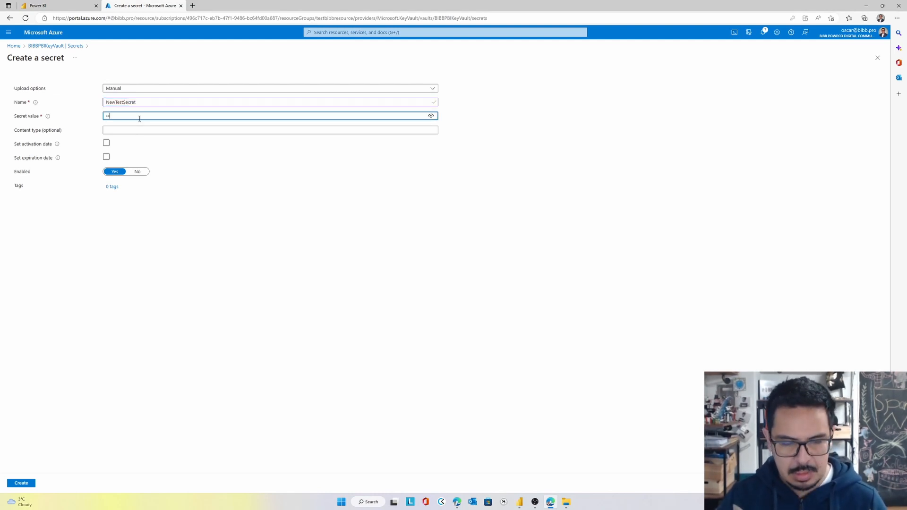
type("•••")
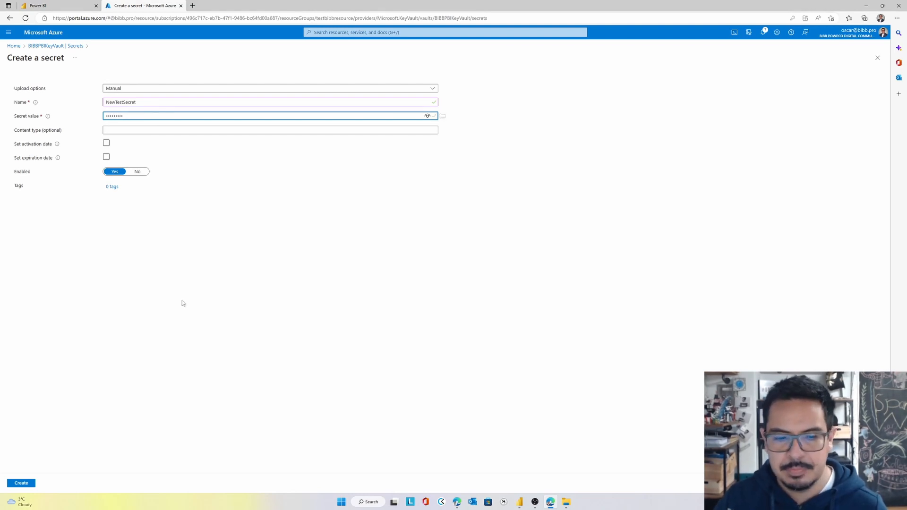
left_click(21, 483)
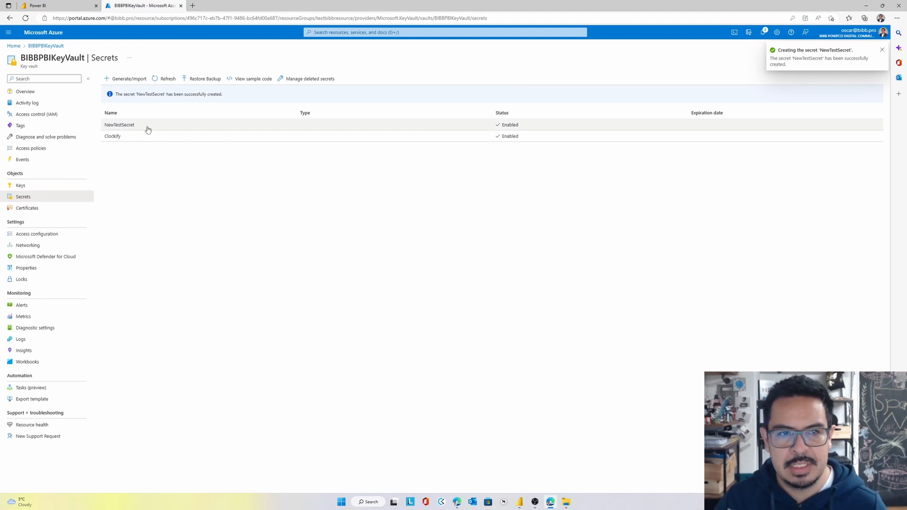
Switch back to the Power Query Editor, refresh the Secrets query preview, and select the NewTestSecret row's value
mouse_move(519, 502)
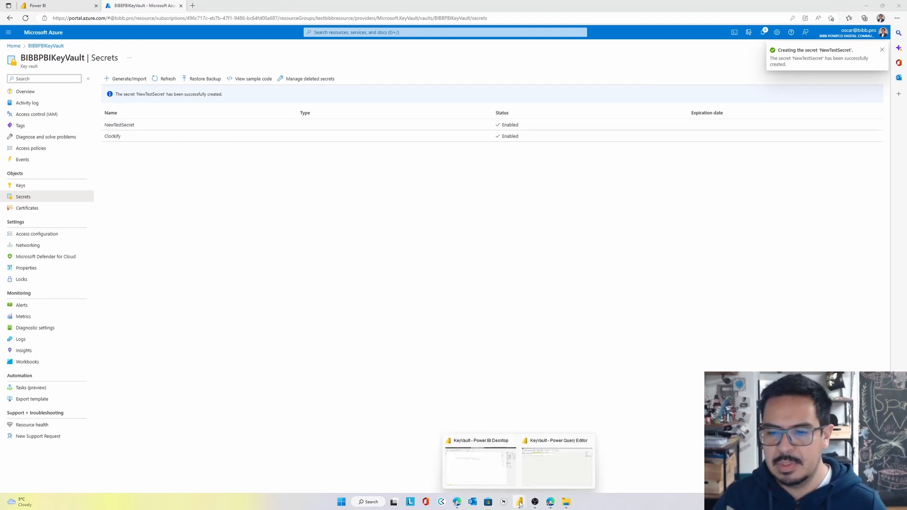
left_click(545, 477)
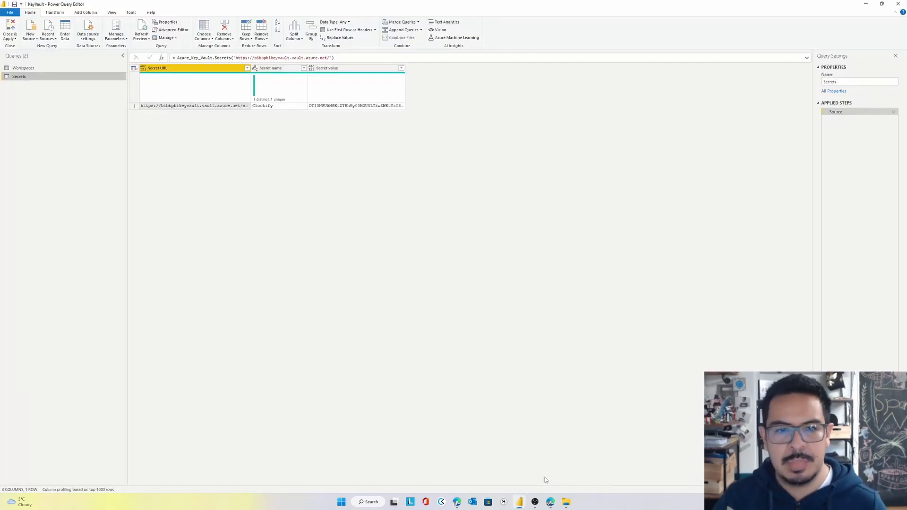
left_click(142, 26)
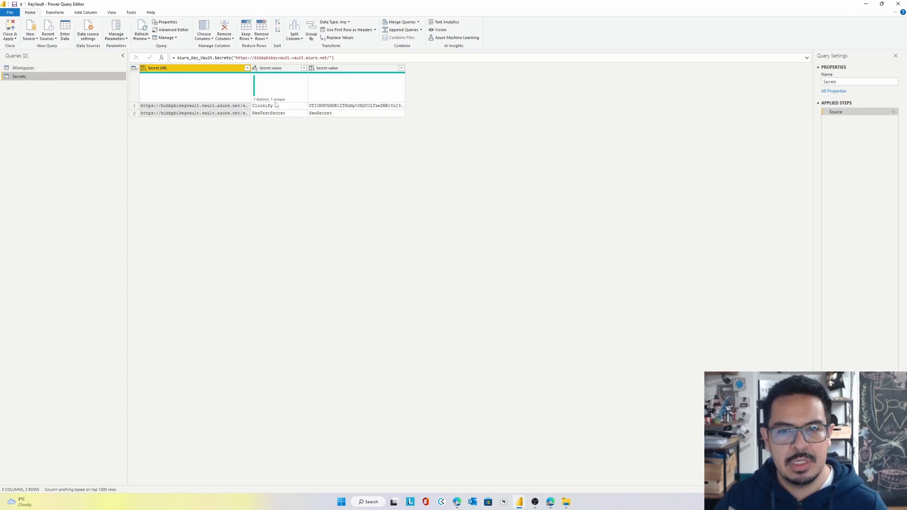
left_click(338, 113)
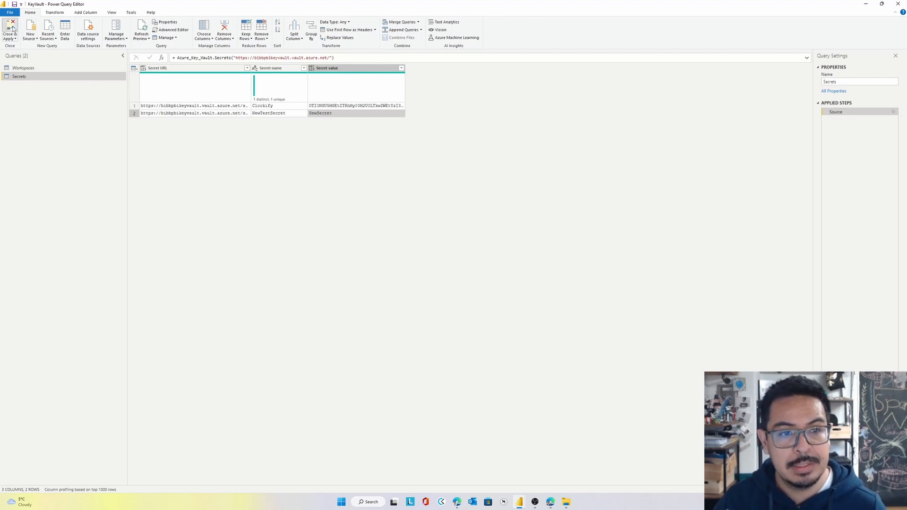
Close and apply the query changes, and remove the three broken Workspace fields from the report's table visual
key("alt+Tab")
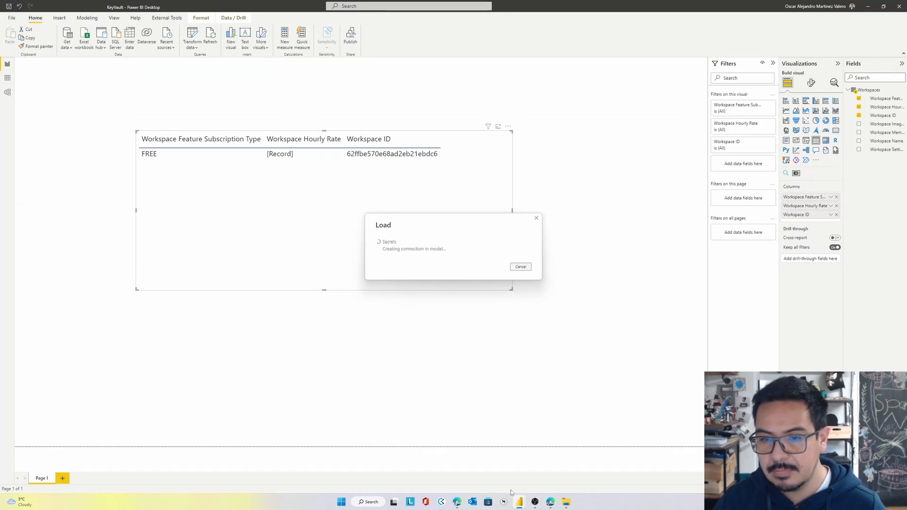
mouse_move(513, 495)
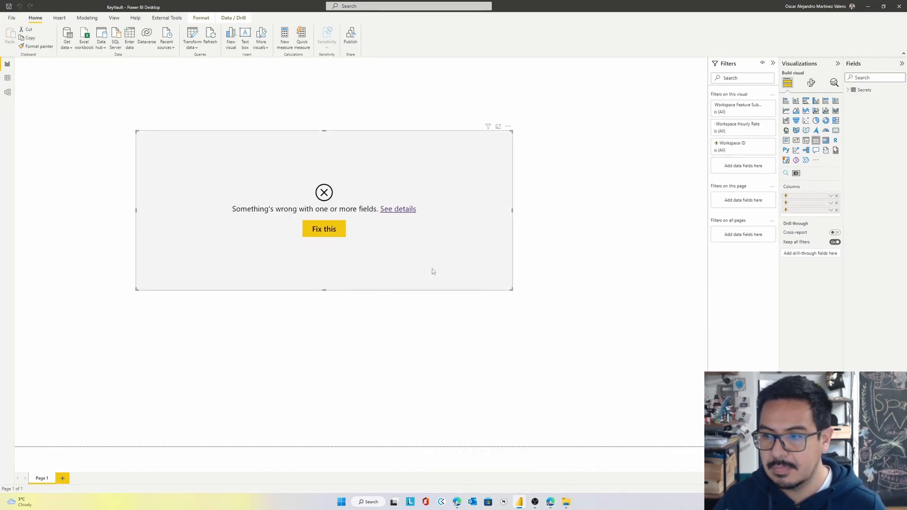
left_click(836, 196)
left_click(836, 196)
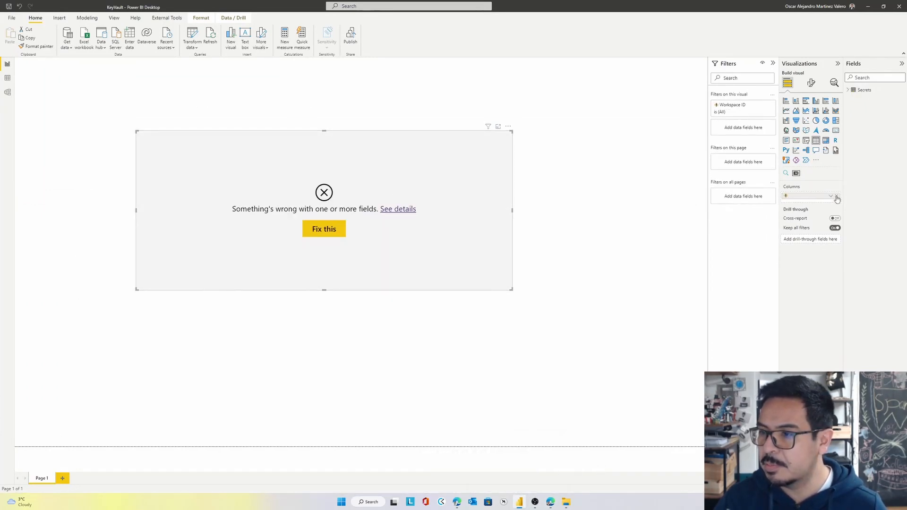
left_click(836, 196)
Add Secret name, Secret URL and Secret value to the table visual and enlarge it to fit the columns
left_click(847, 90)
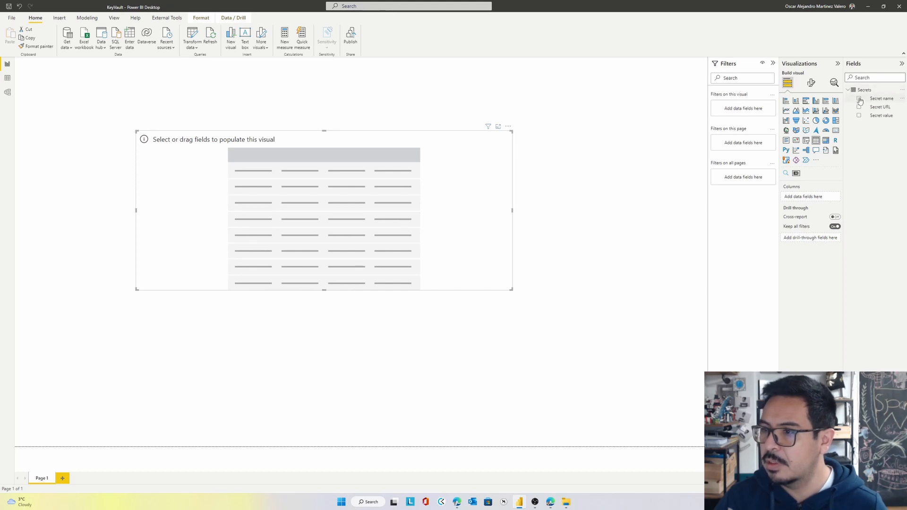
left_click(859, 98)
left_click(859, 107)
left_click(859, 115)
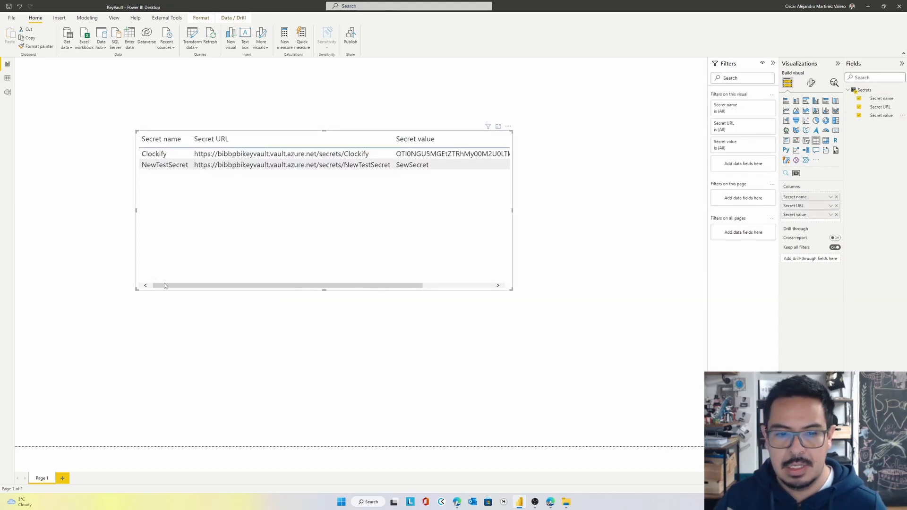
left_click_drag(136, 289, 38, 314)
left_click_drag(360, 279, 400, 254)
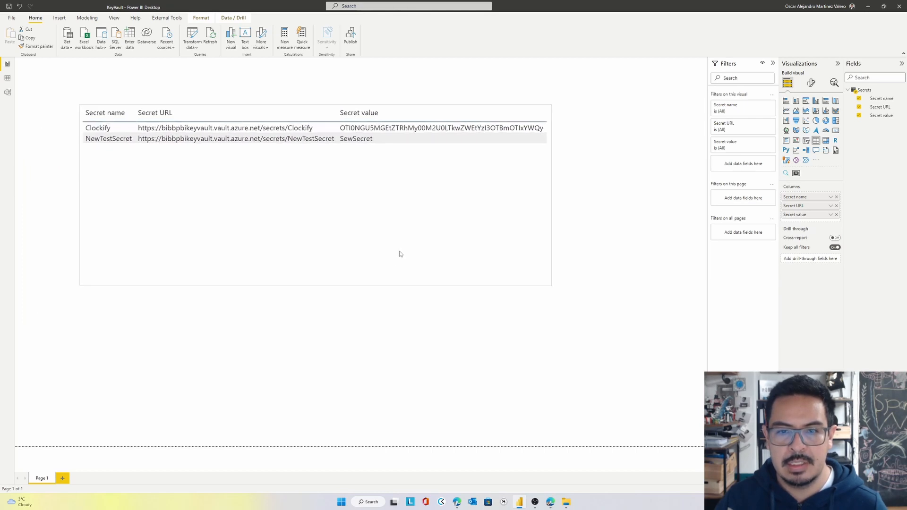
Save the report and publish it to the Key Vault workspace
left_click(8, 7)
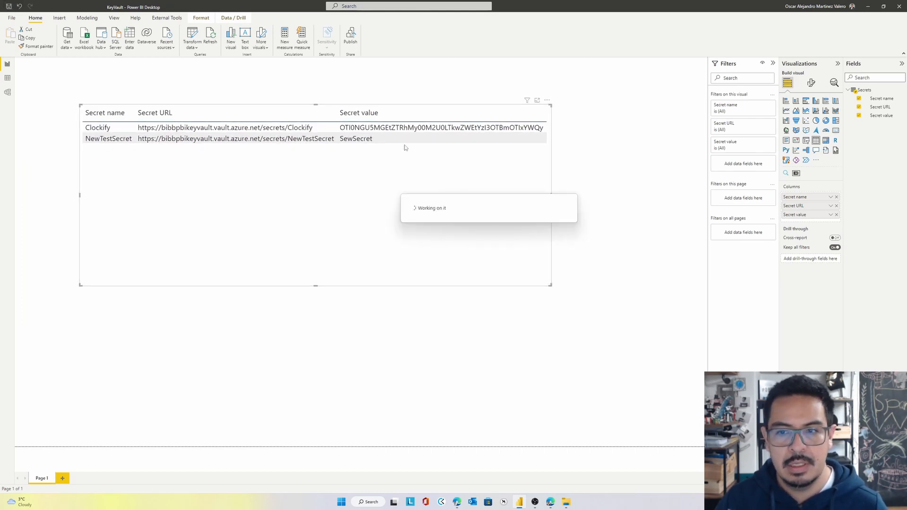
left_click(351, 37)
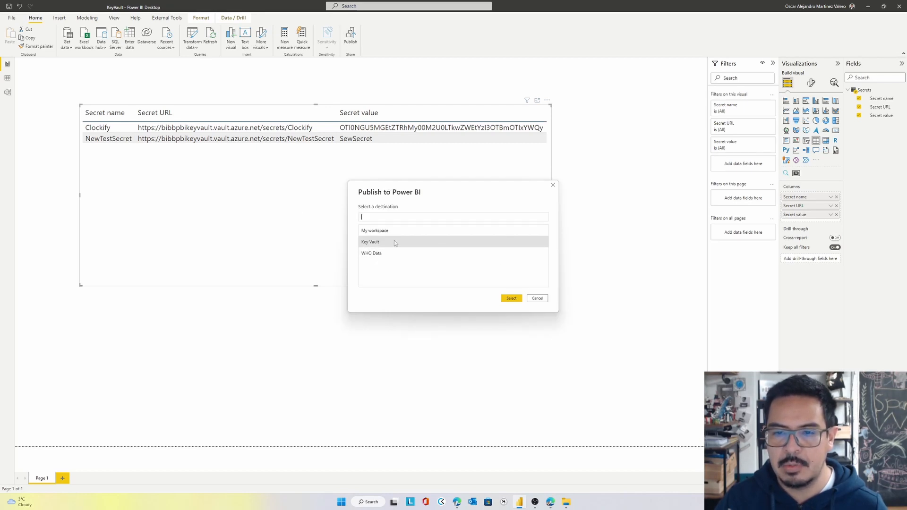
left_click(511, 298)
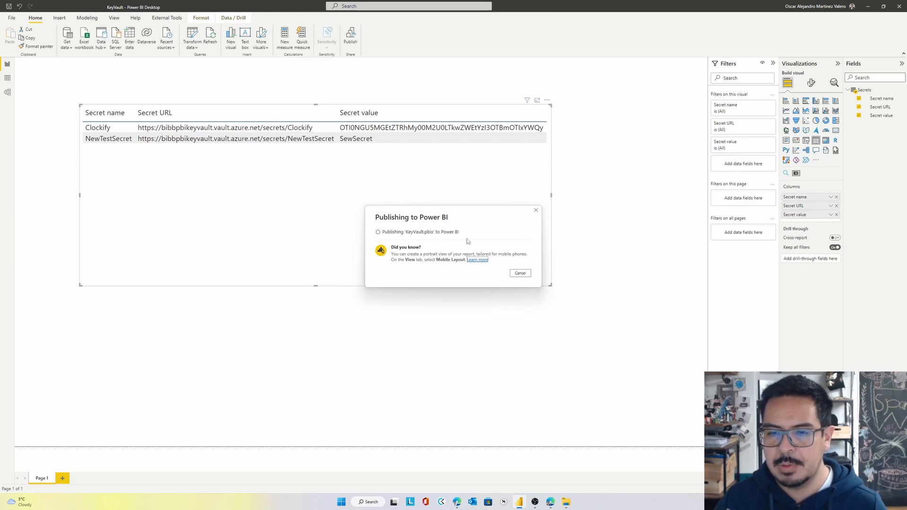
Switch to the Power BI service in the browser and reload the Key Vault workspace's lineage view
mouse_move(551, 506)
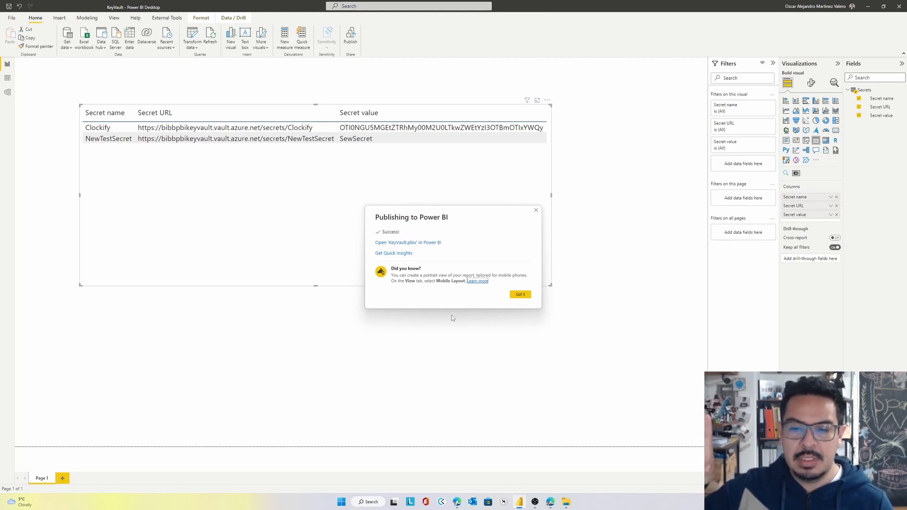
left_click(550, 503)
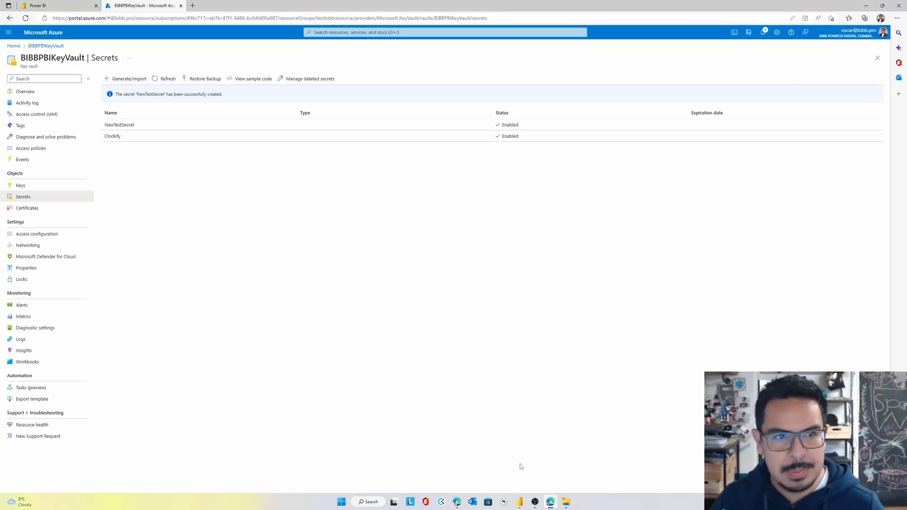
left_click(90, 4)
left_click(57, 34)
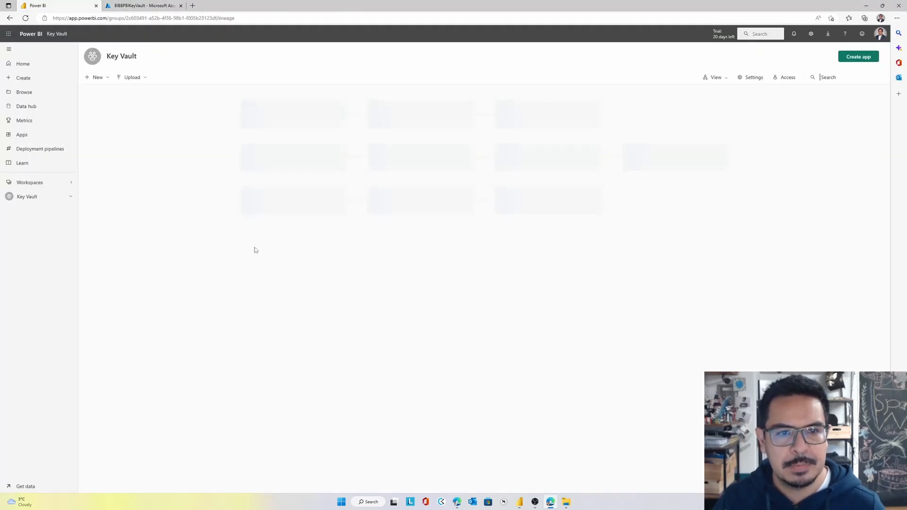
left_click(25, 18)
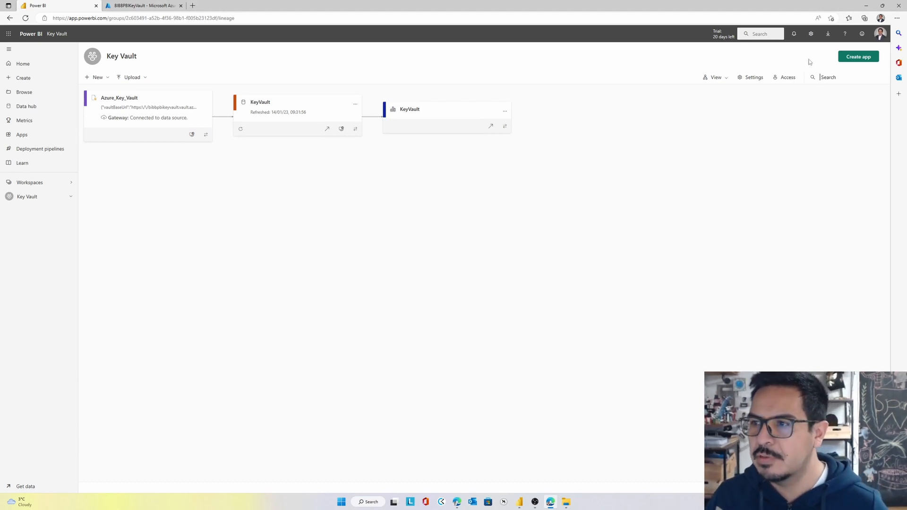
Start a new on-premises data source named KeyVault on the Power BI BIBB gateway cluster and browse the available data source types
left_click(811, 33)
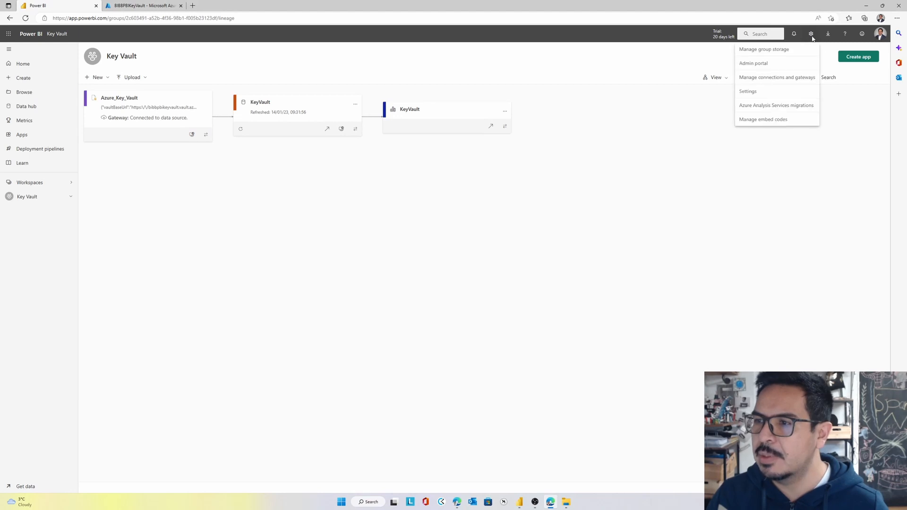
left_click(751, 77)
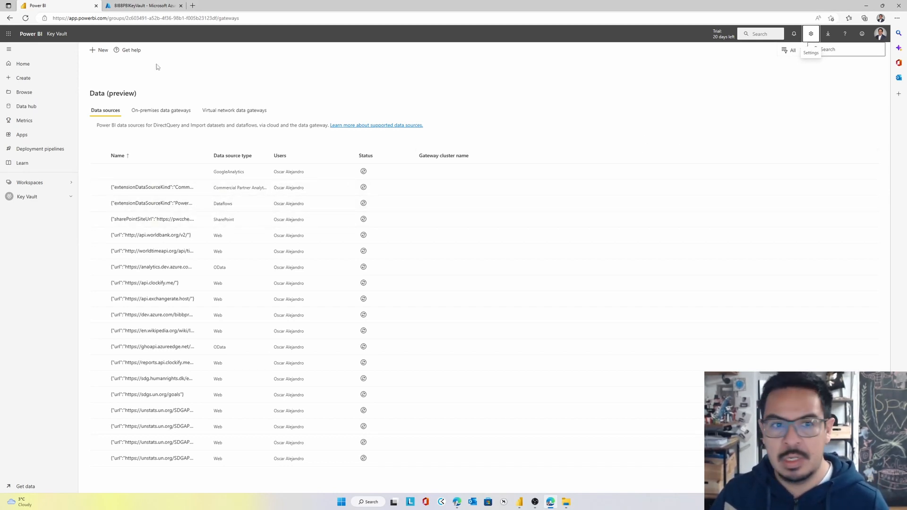
left_click(102, 51)
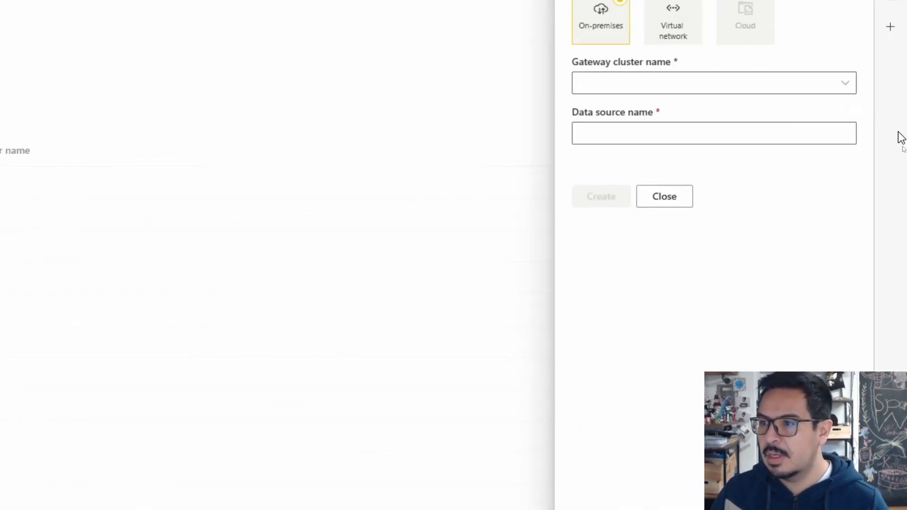
left_click(844, 89)
left_click(584, 111)
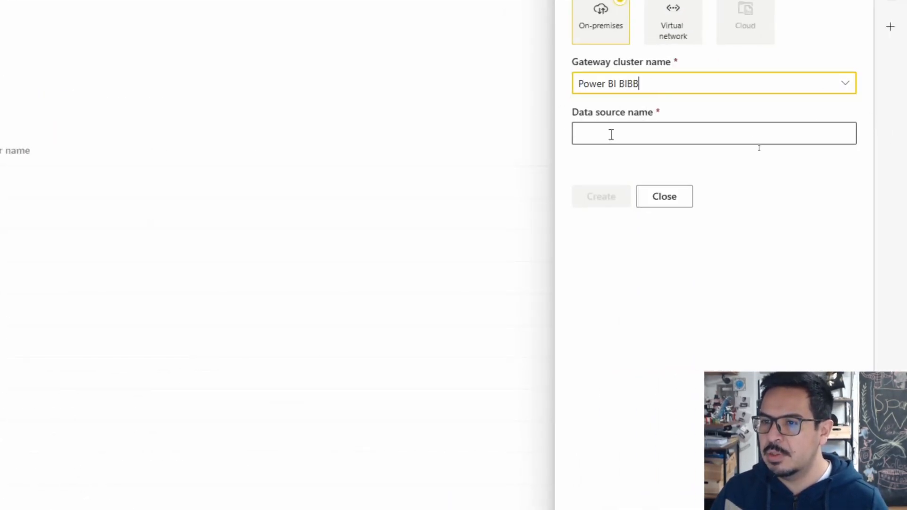
left_click(611, 135)
left_click(611, 186)
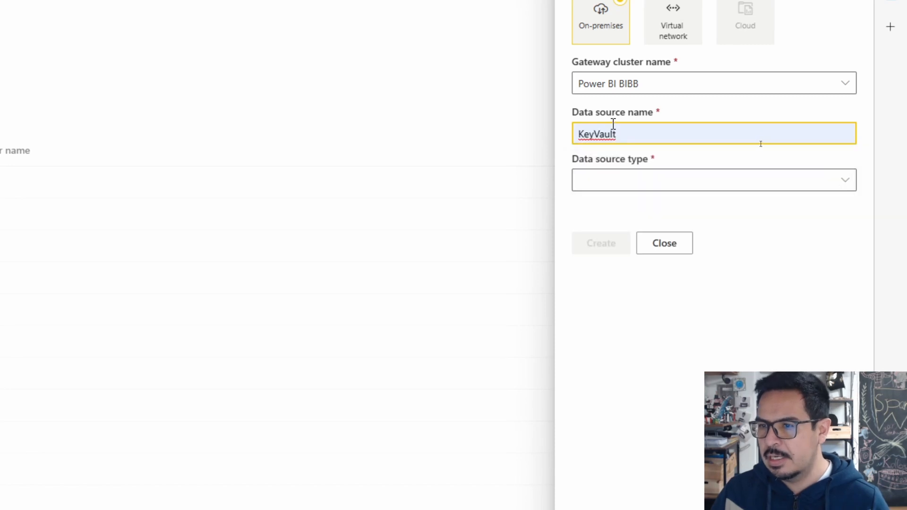
left_click(851, 182)
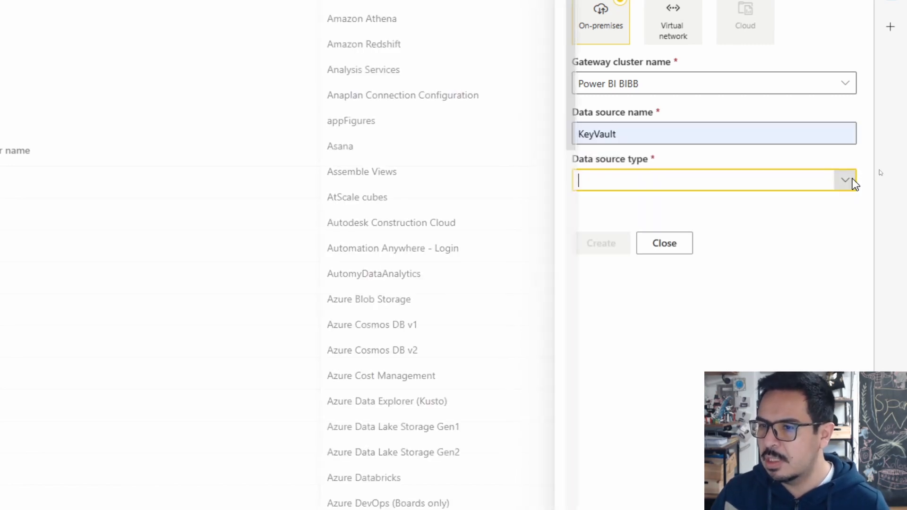
scroll(464, 364, "down", 8)
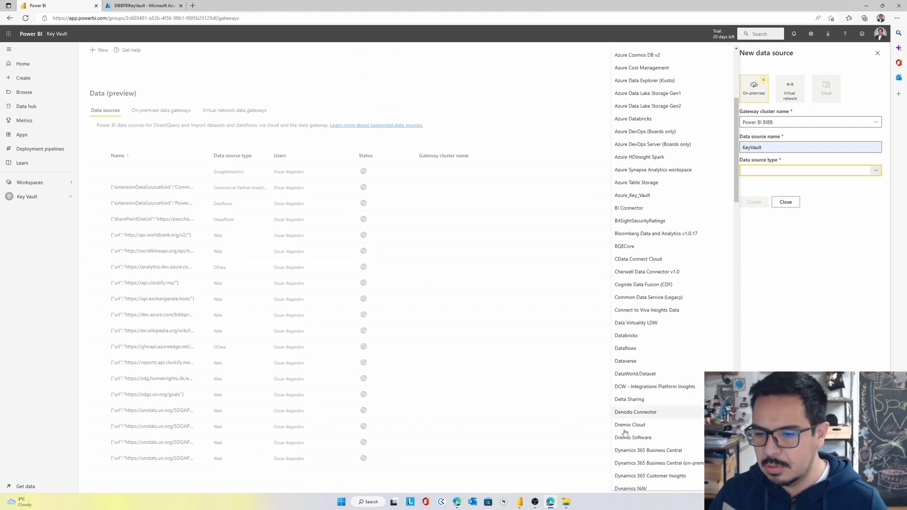
Check the gateway service's Custom Connectors folder in File Explorer for the Azure Key Vault.mez file and its full path
left_click(566, 504)
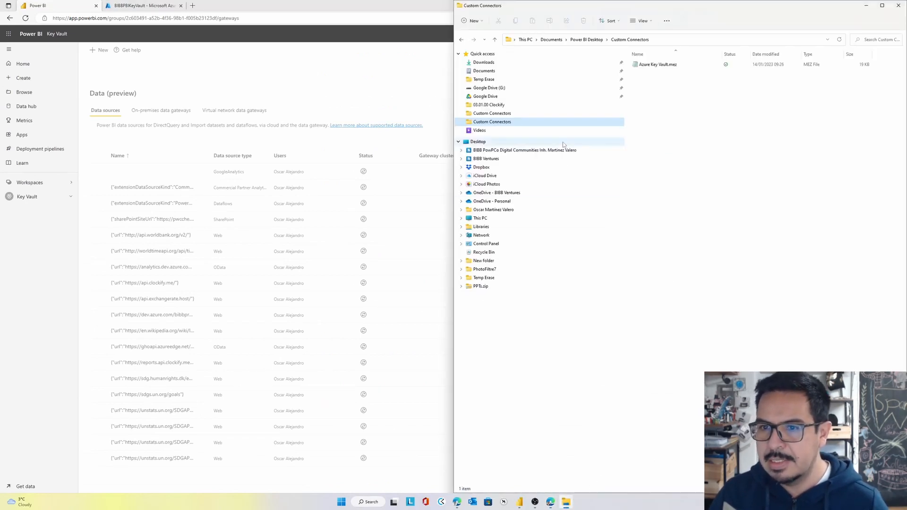
left_click(555, 113)
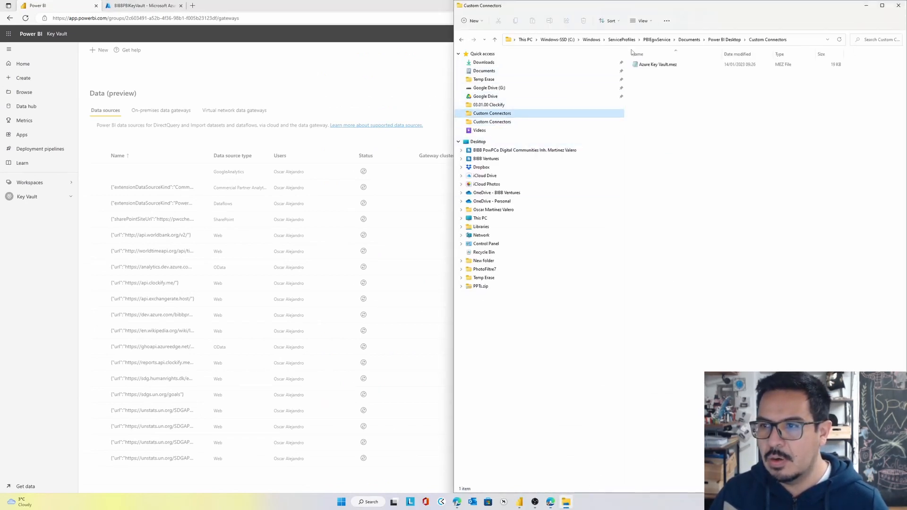
left_click(808, 39)
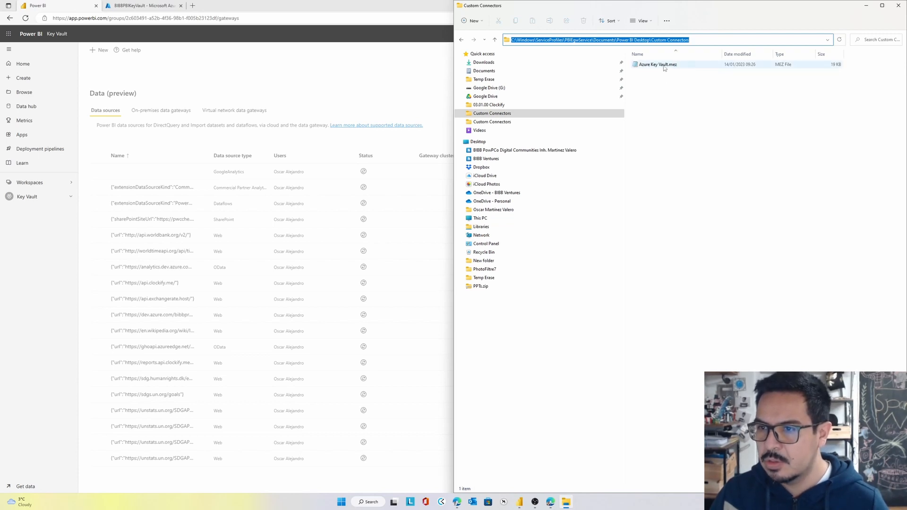
left_click(867, 9)
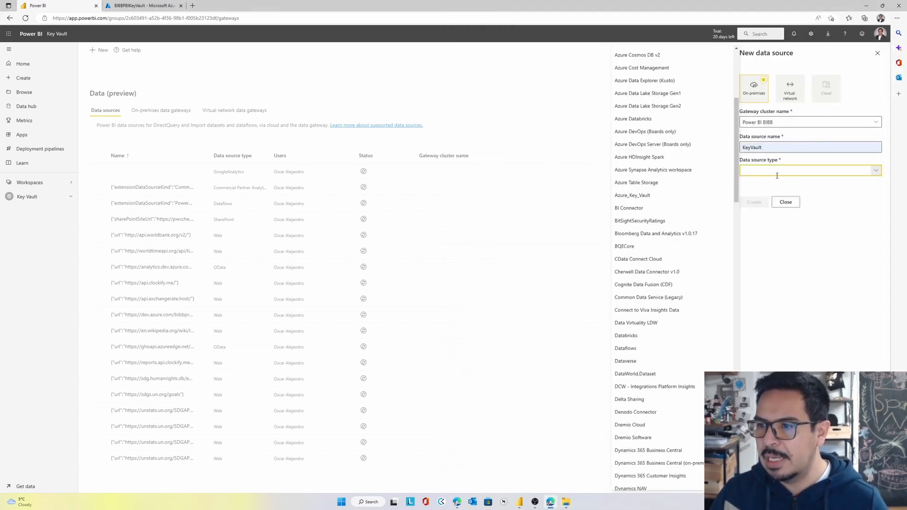
Set the data source type to Azure_Key_Vault and fill vaultBaseUrl with the Vault URI copied from the key vault's overview in Azure
left_click(690, 201)
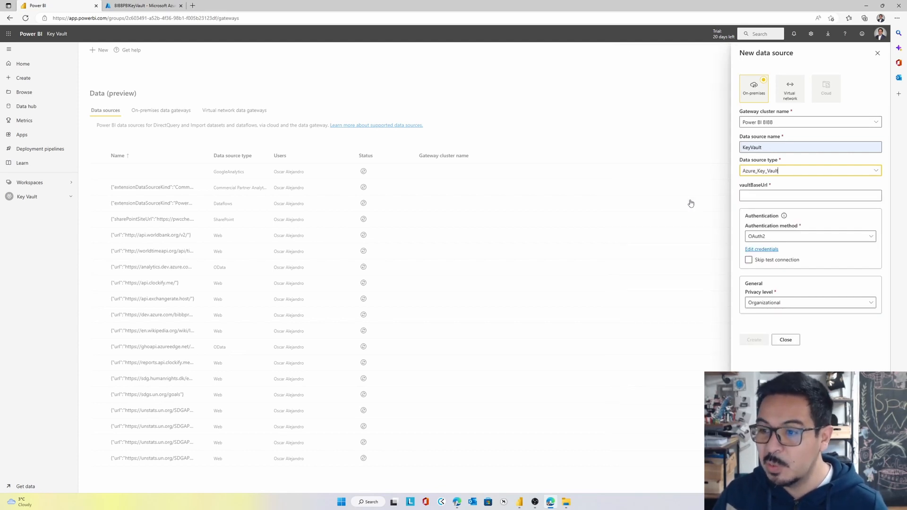
left_click(753, 196)
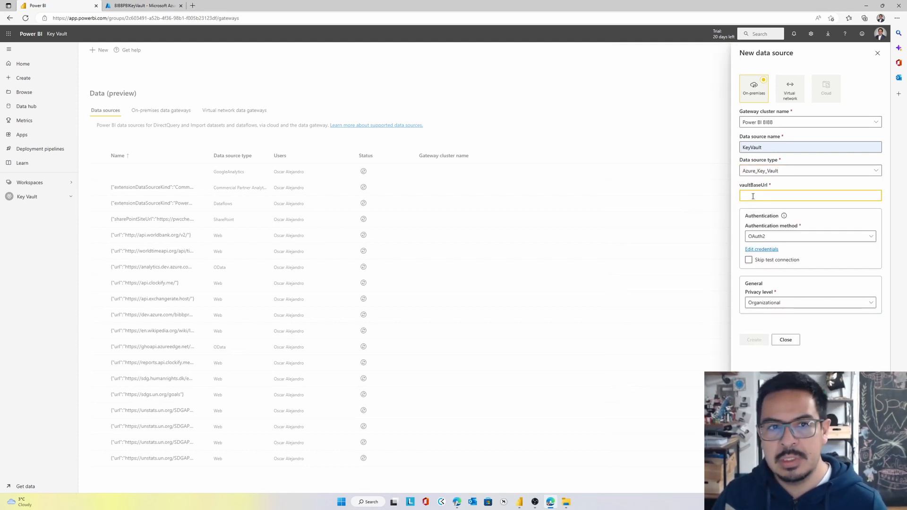
left_click(141, 5)
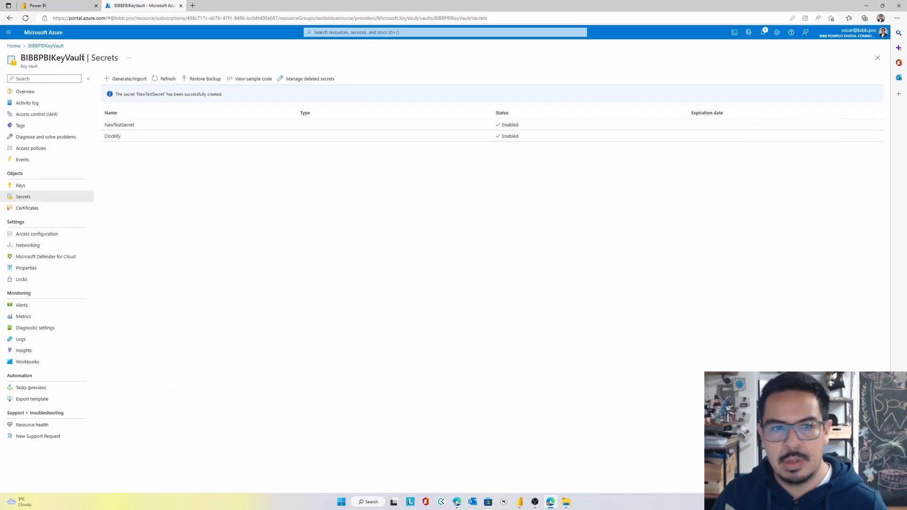
left_click(48, 95)
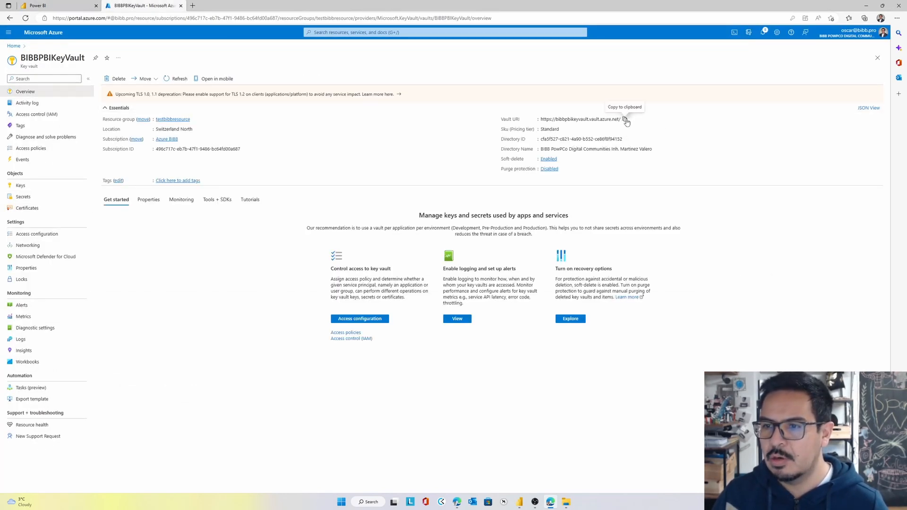
left_click(626, 120)
left_click(61, 6)
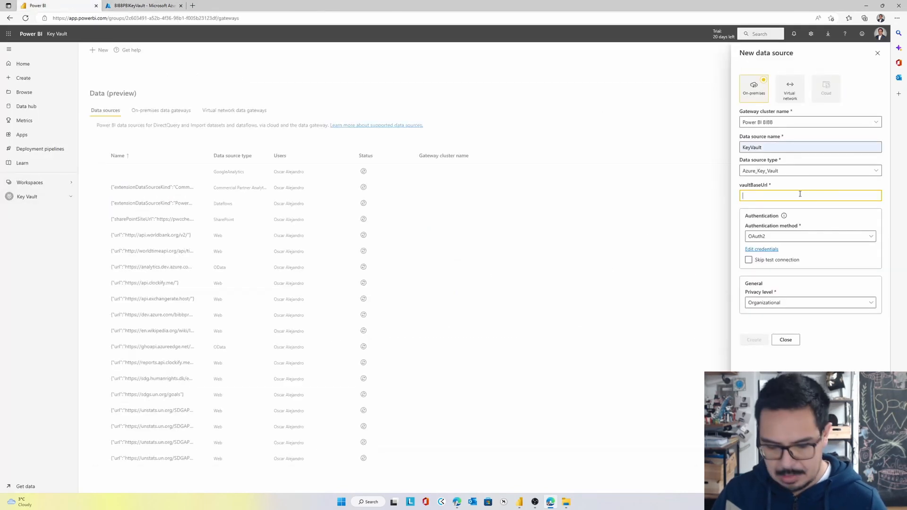
key("ctrl+v")
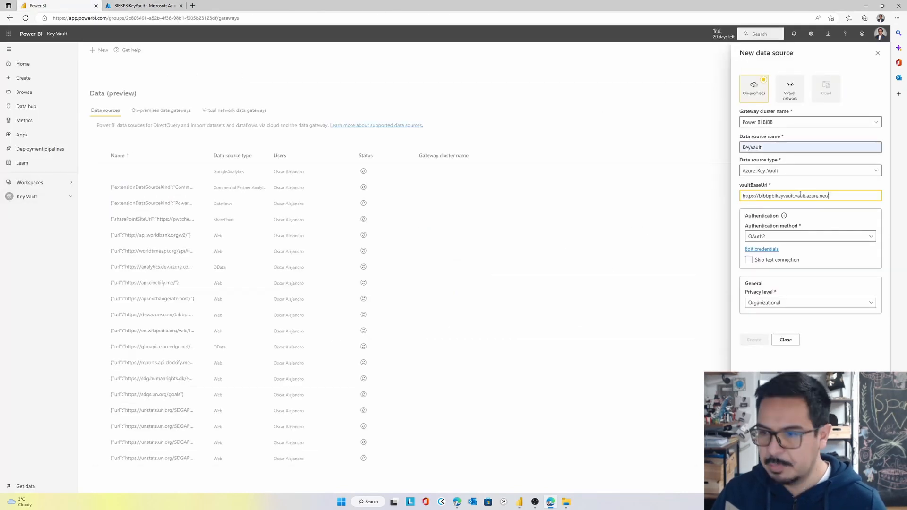
Authorize the OAuth2 credentials with the existing account and create the KeyVault data source with its connection test skipped
left_click(765, 249)
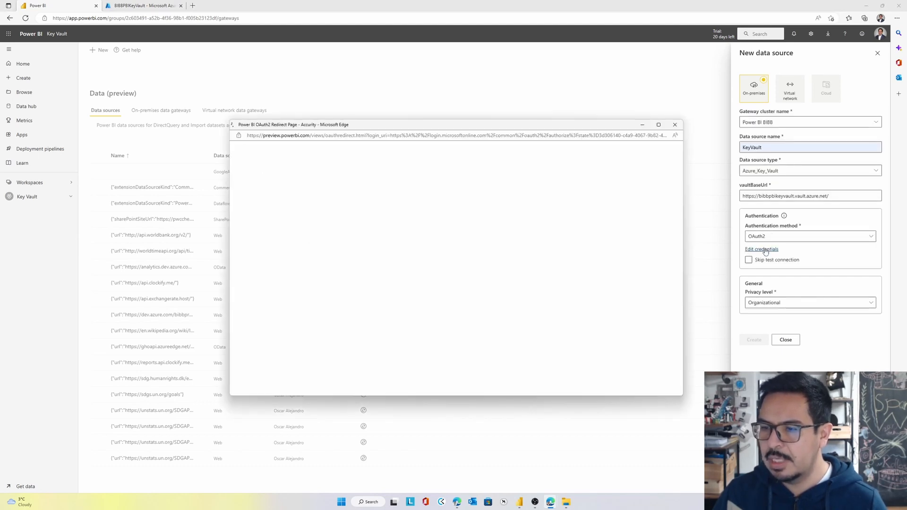
left_click(430, 271)
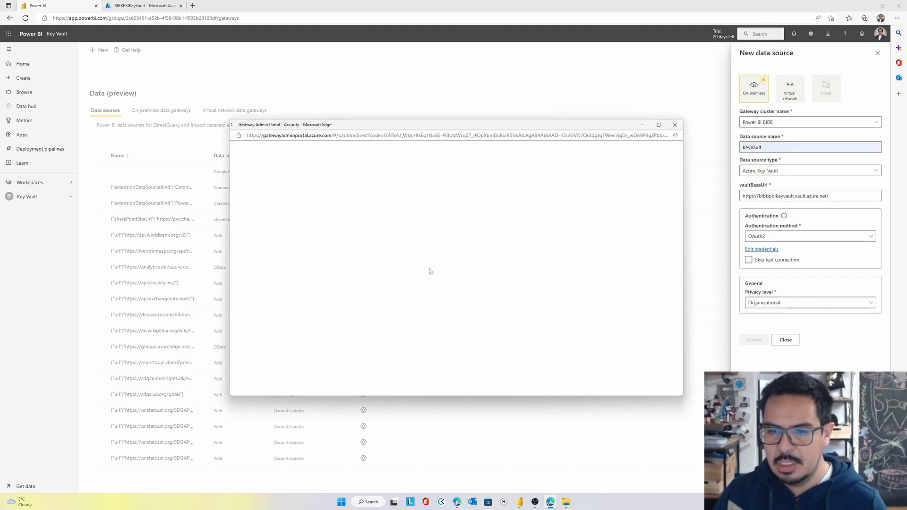
left_click(749, 260)
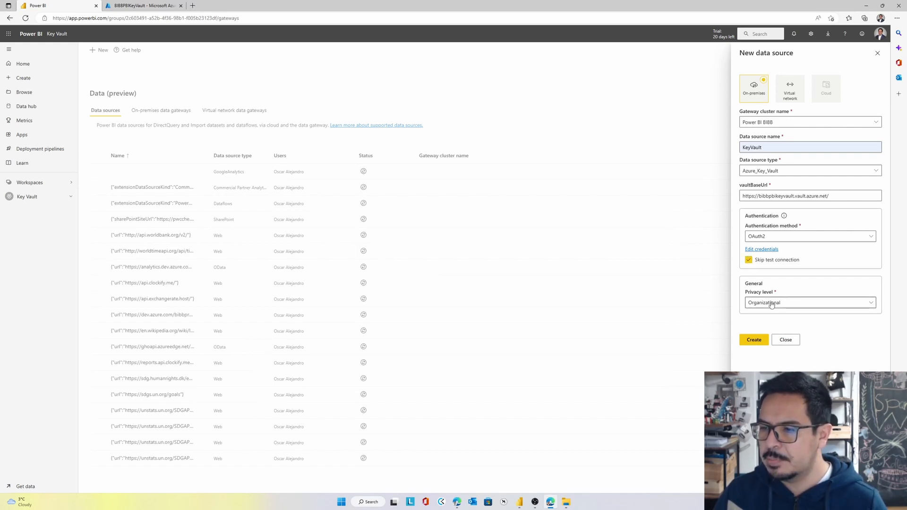
left_click(753, 339)
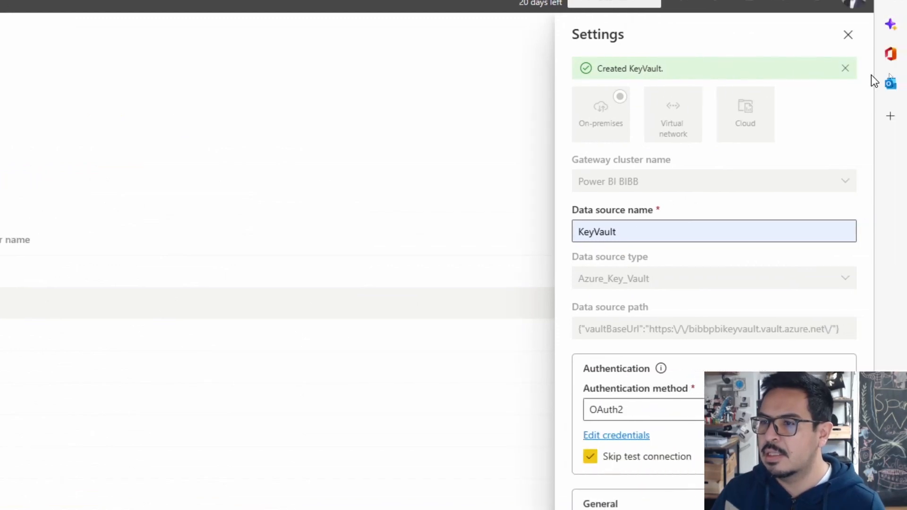
left_click(845, 74)
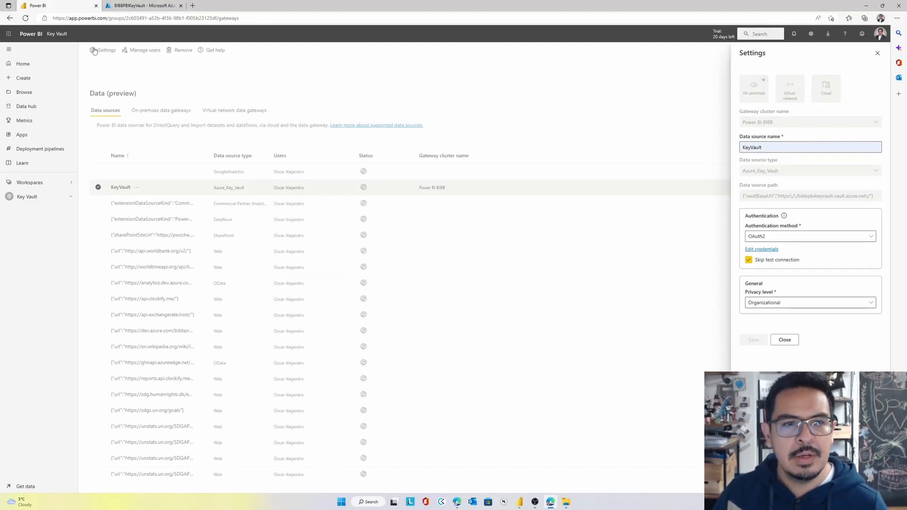
Open the KeyVault dataset's settings from the Key Vault workspace and expand its gateway connection details
left_click(58, 35)
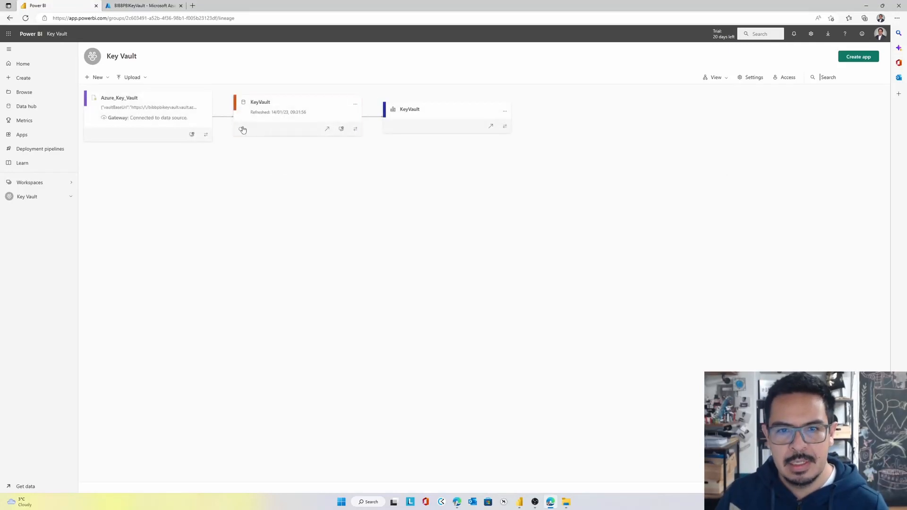
left_click(355, 103)
left_click(361, 233)
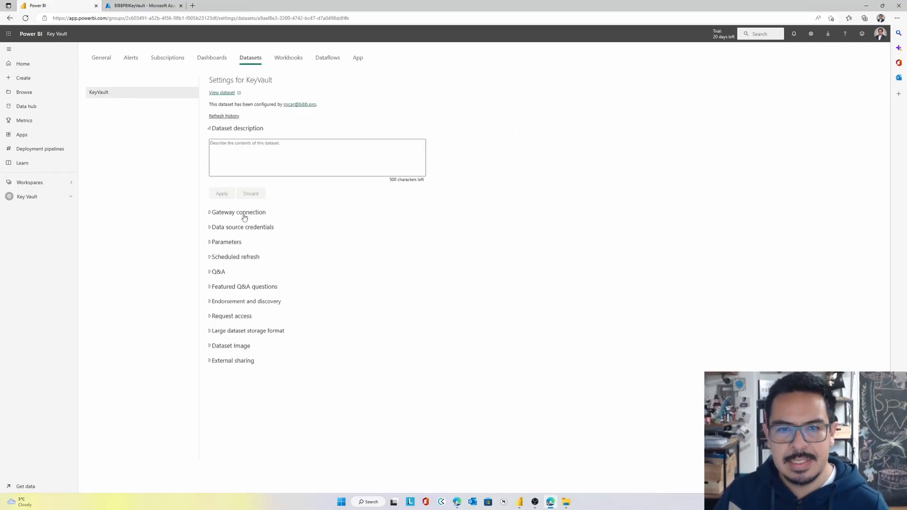
left_click(244, 217)
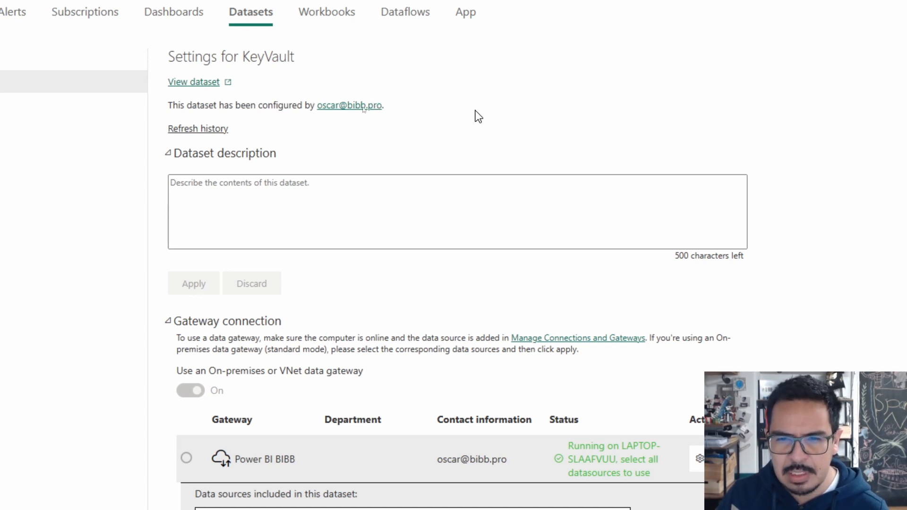
scroll(257, 451, "down", 1)
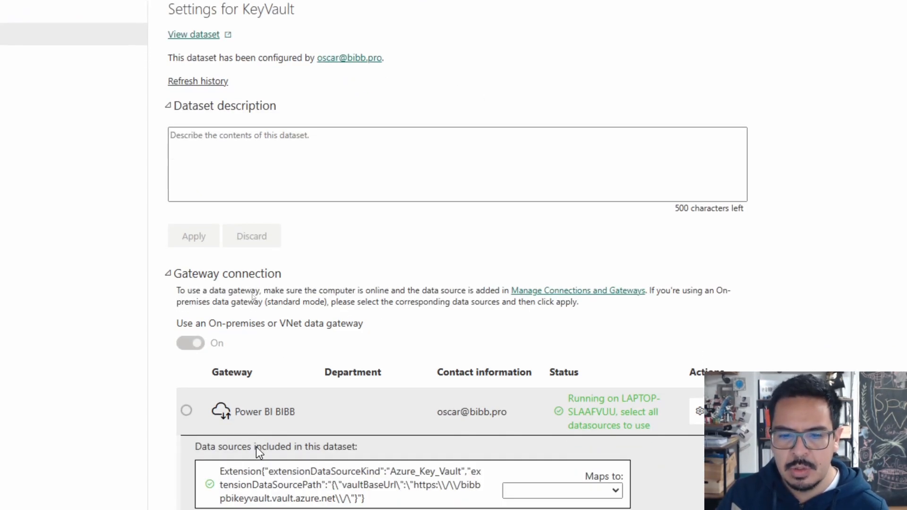
left_click(171, 281)
left_click(170, 281)
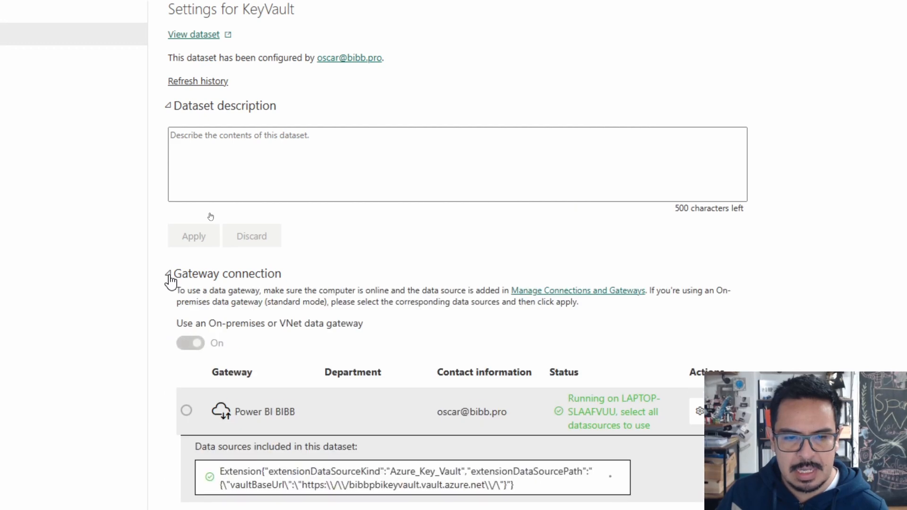
left_click(170, 282)
left_click(171, 282)
scroll(506, 467, "down", 7)
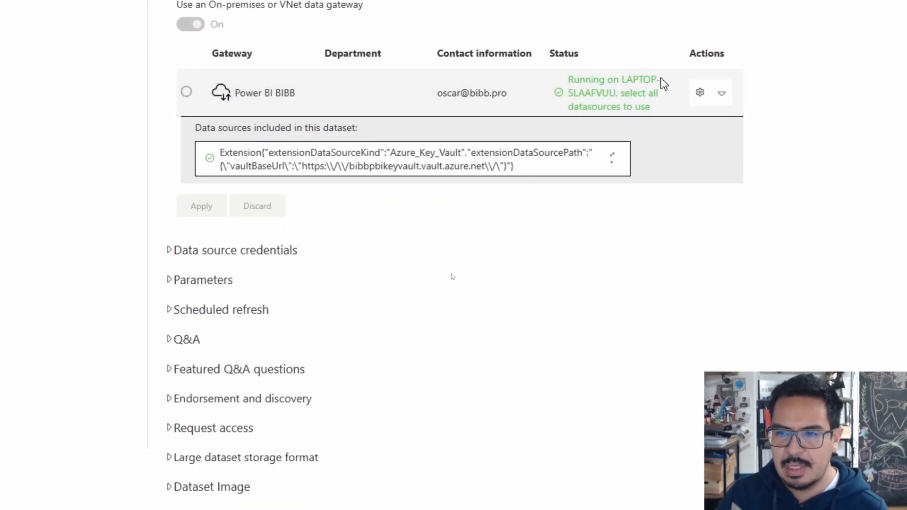
Map the dataset's Azure_Key_Vault source to the KeyVault data source on the Power BI BIBB gateway and apply the change
left_click(610, 173)
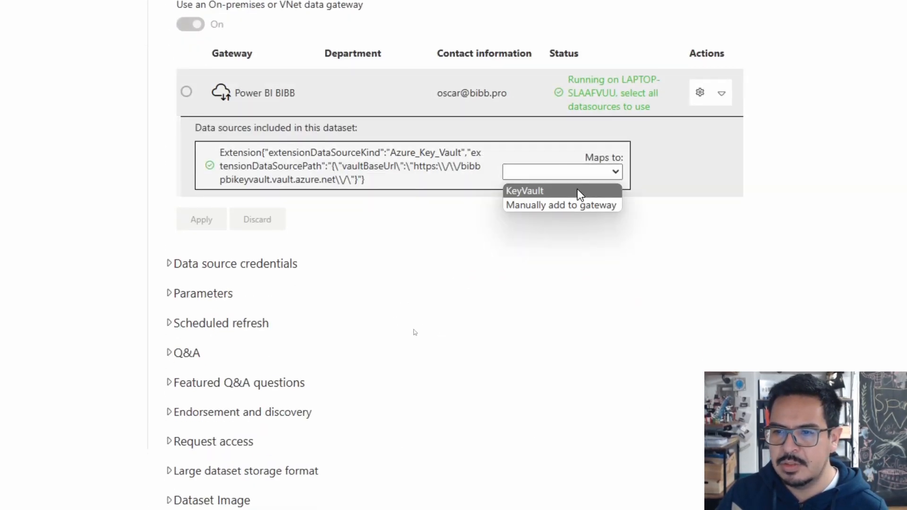
left_click(577, 189)
scroll(255, 142, "up", 2)
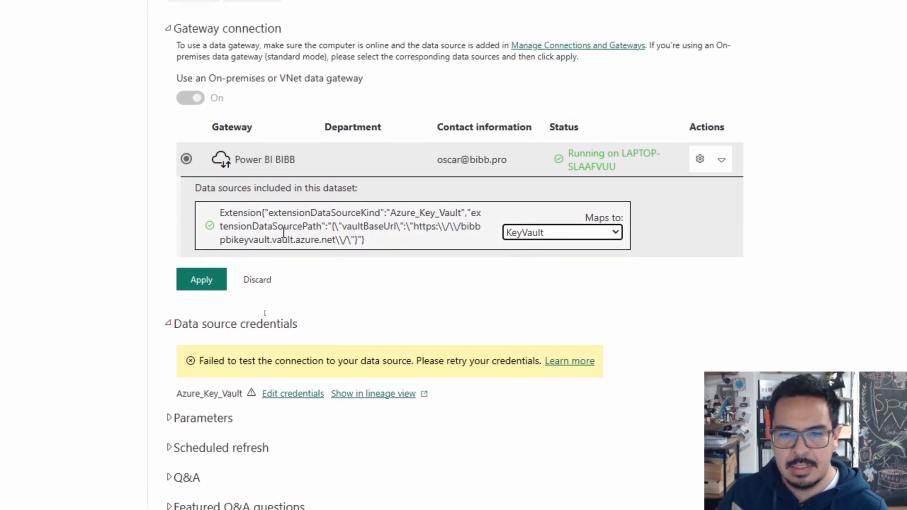
left_click(577, 231)
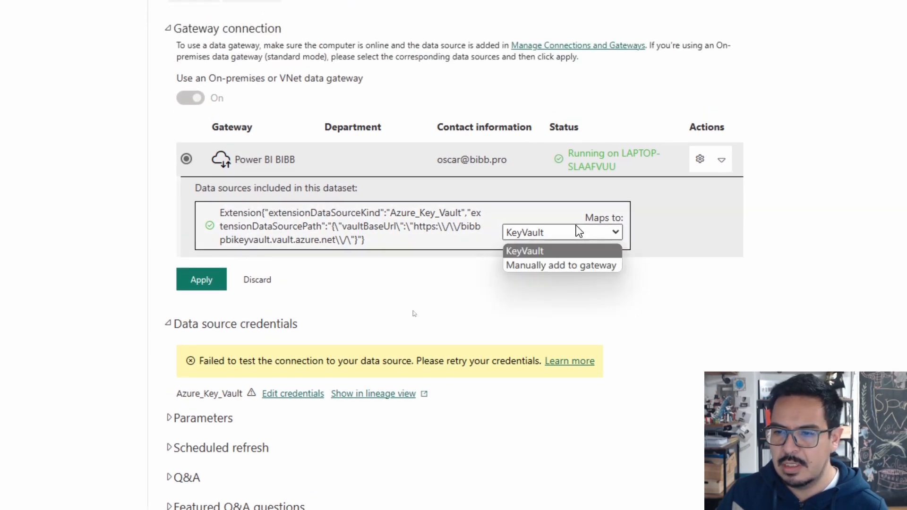
left_click(573, 250)
left_click(199, 285)
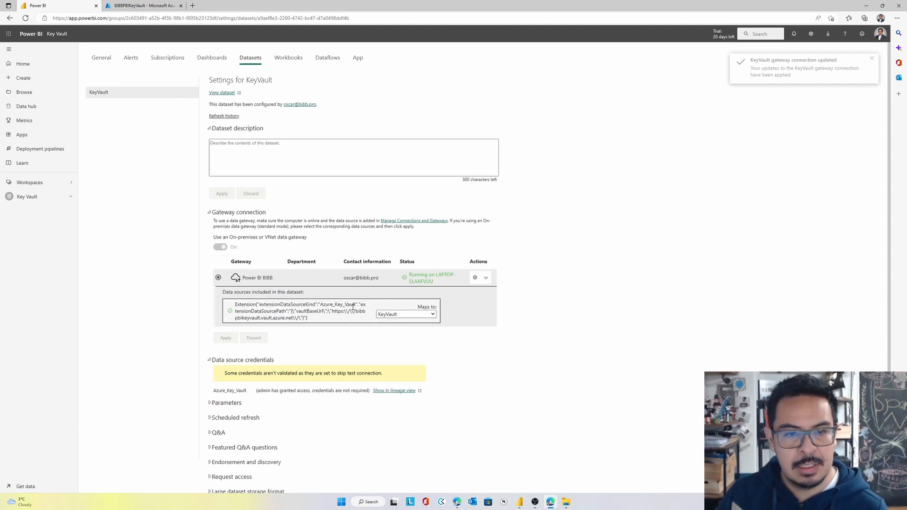
View the published KeyVault report from the workspace's lineage view, and switch to the key vault in the Azure portal
left_click(59, 35)
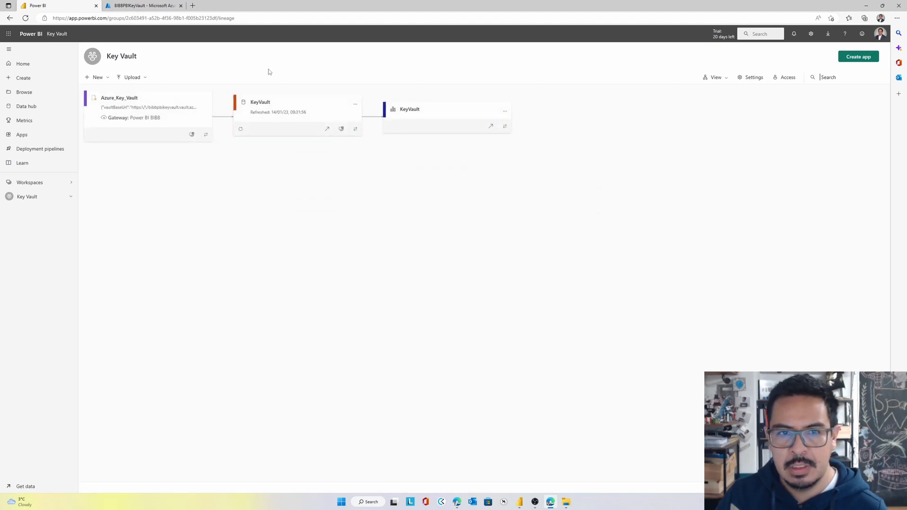
left_click(496, 130)
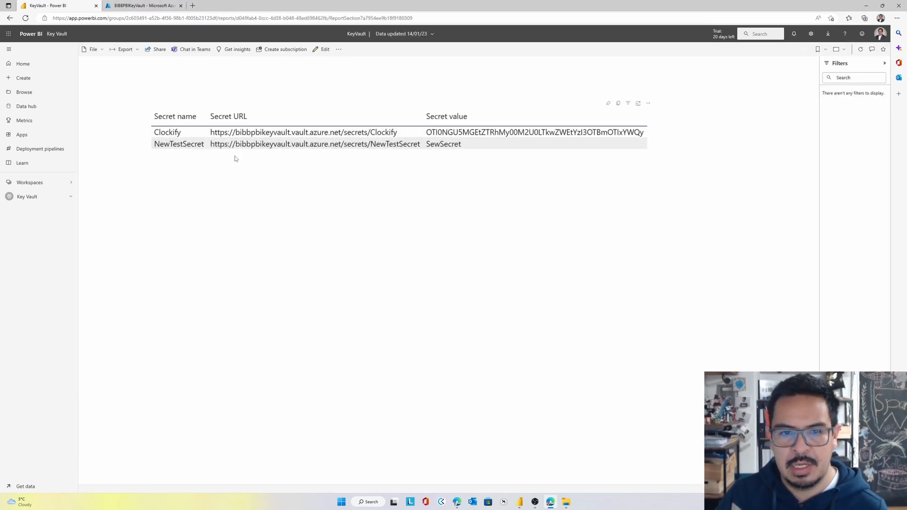
left_click(130, 5)
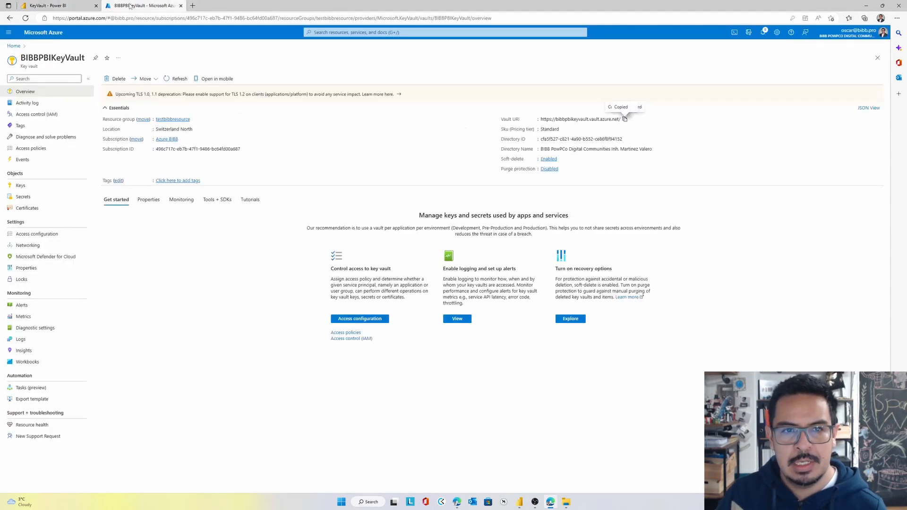
Create a secret named NewSecret3 in the BIBBPBIKeyVault key vault, entering its secret value
left_click(23, 196)
left_click(121, 79)
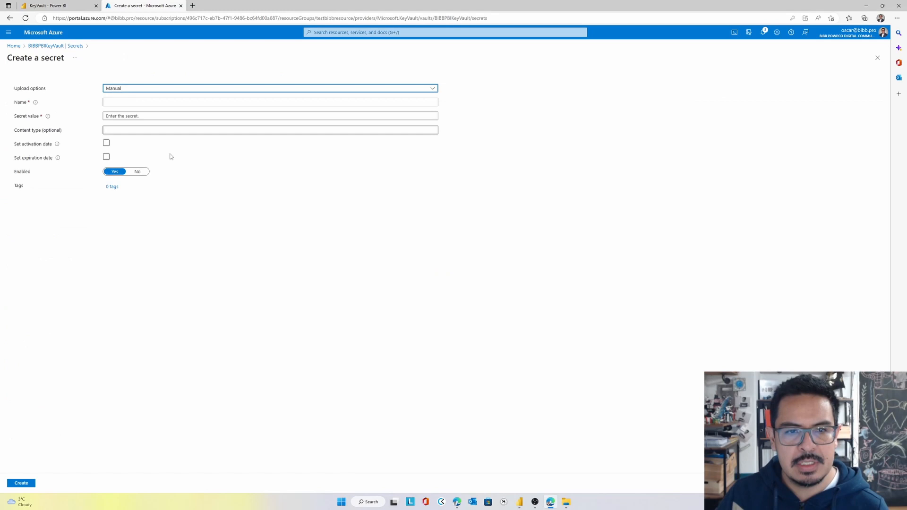
left_click(133, 102)
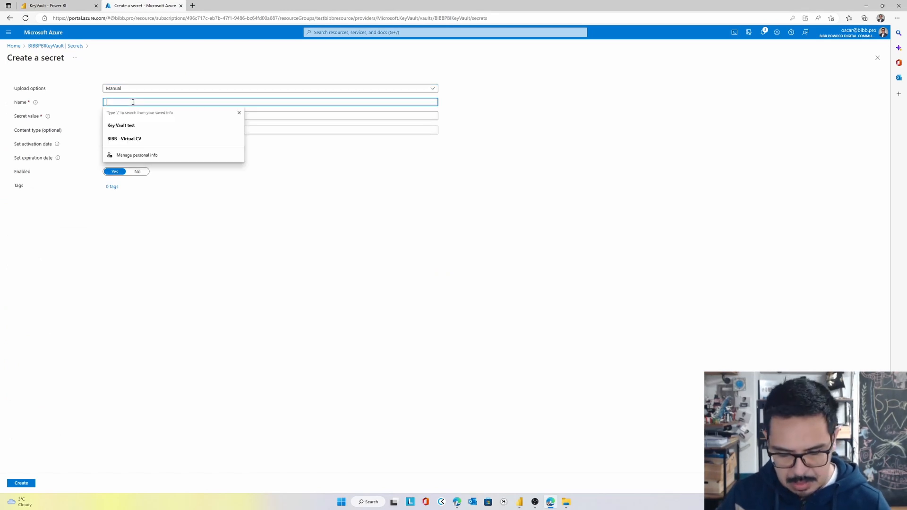
type("NewSecret3")
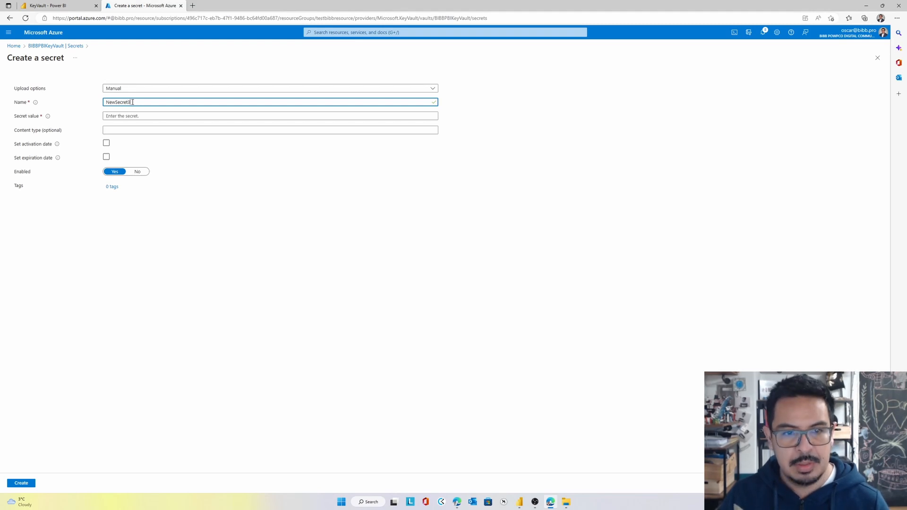
key("Tab")
type("••")
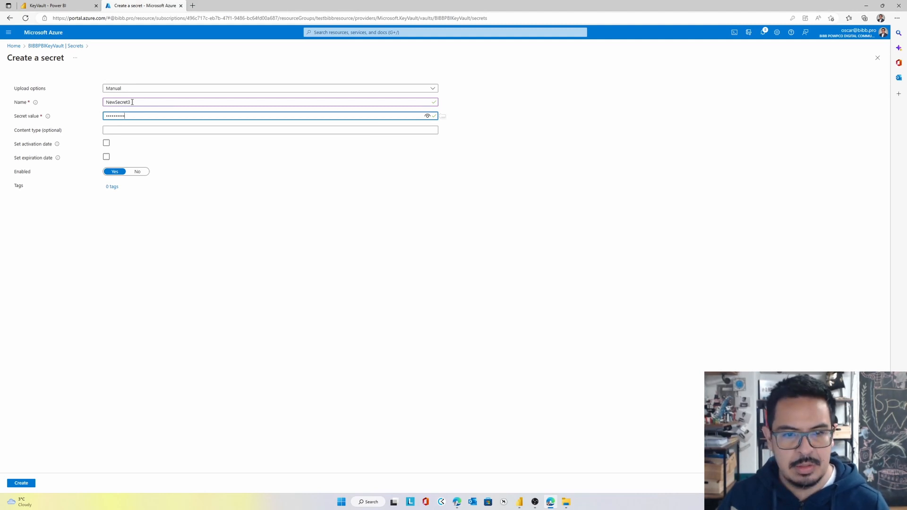
left_click(24, 483)
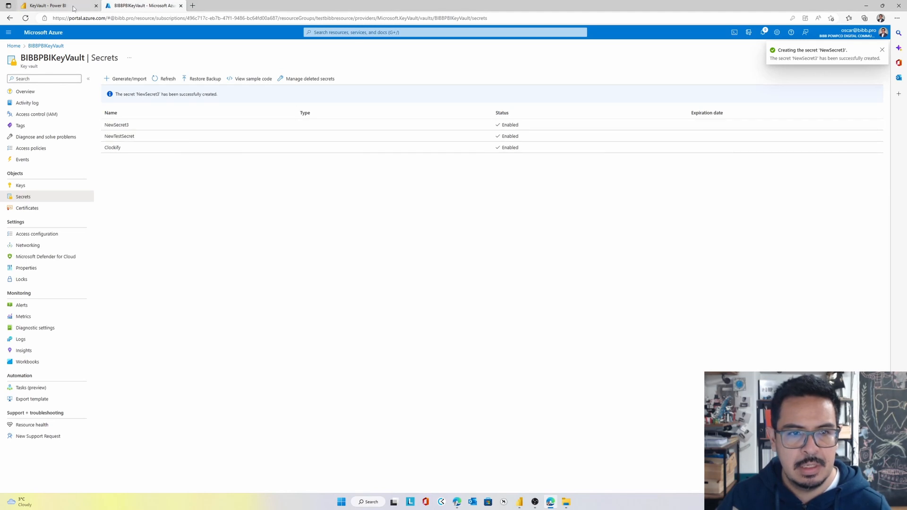
Refresh the KeyVault dataset from the Key Vault workspace's lineage view and reload the visuals in its report
left_click(47, 5)
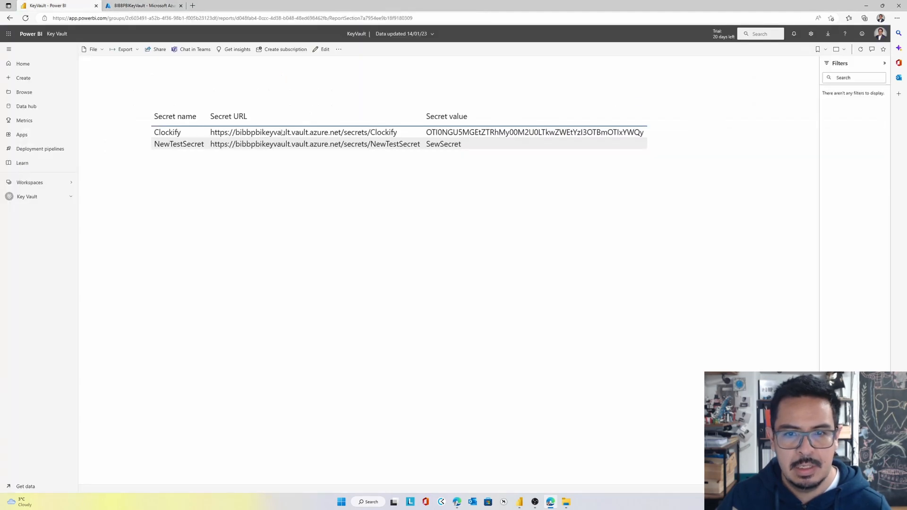
left_click(58, 34)
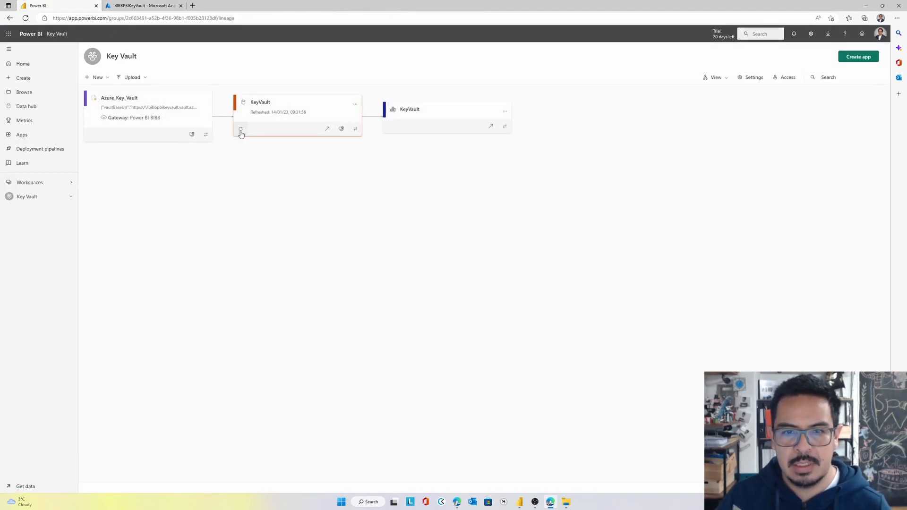
left_click(241, 129)
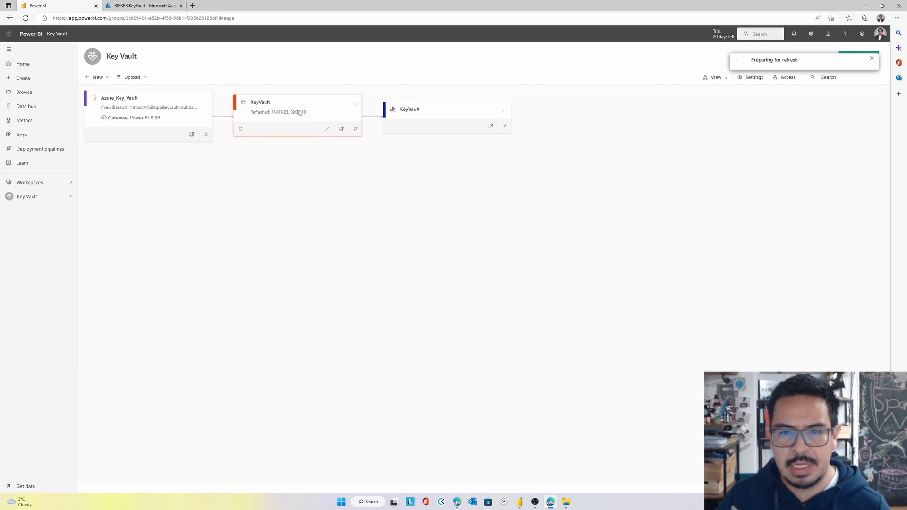
left_click(491, 126)
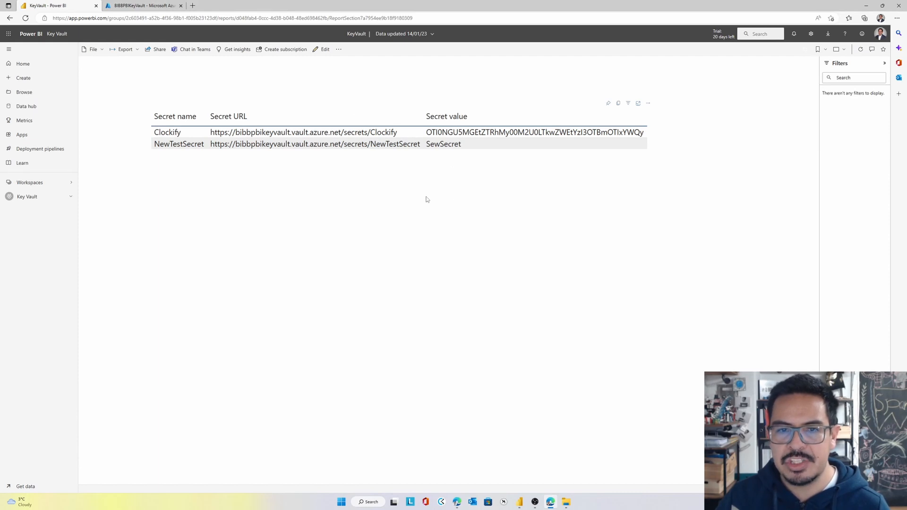
left_click(860, 49)
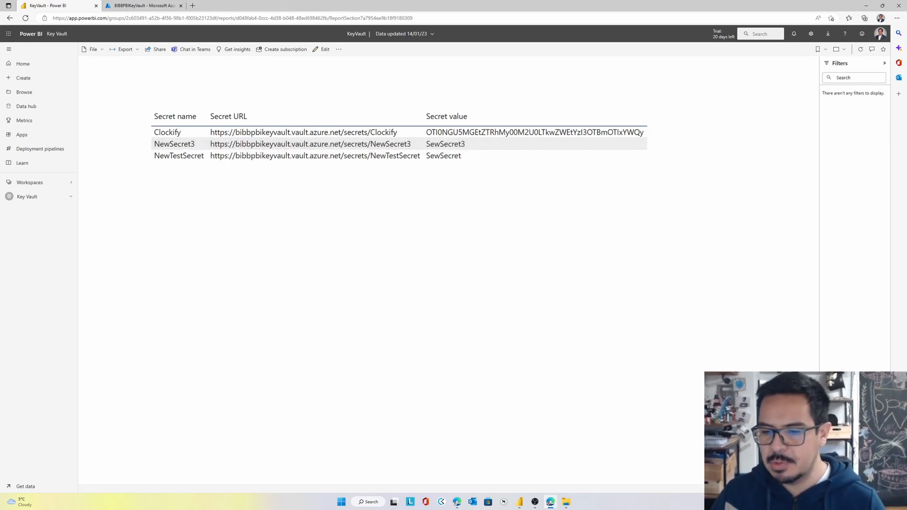
Switch to Power BI Desktop, dismiss the publishing dialog, and enable load for the Workspaces query in Power Query Editor
mouse_move(519, 501)
left_click(524, 471)
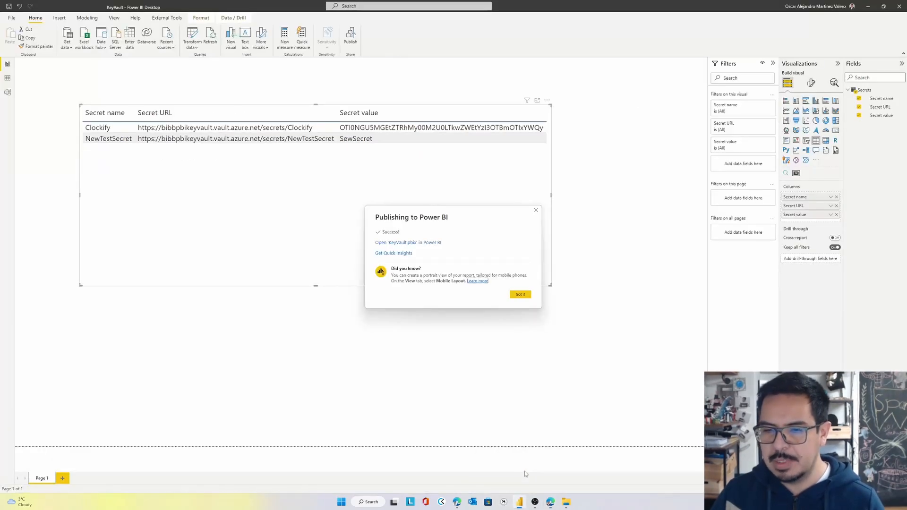
left_click(519, 295)
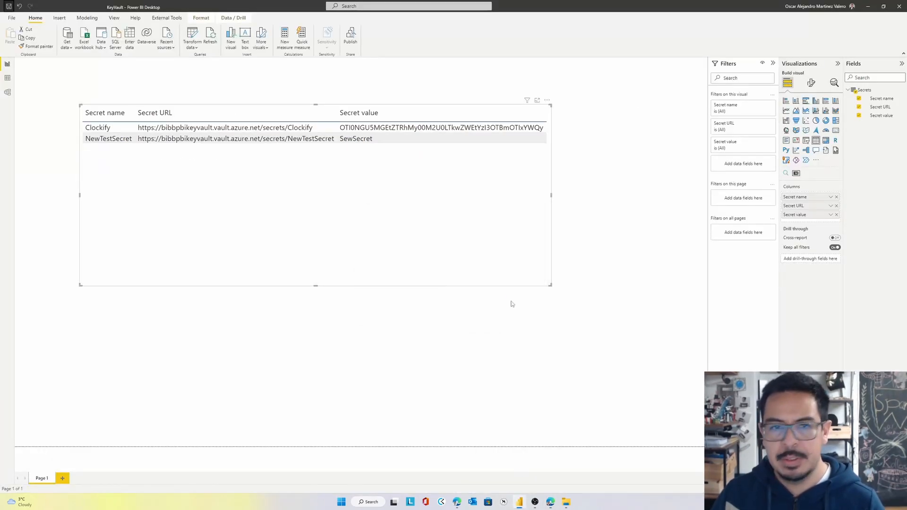
left_click(192, 37)
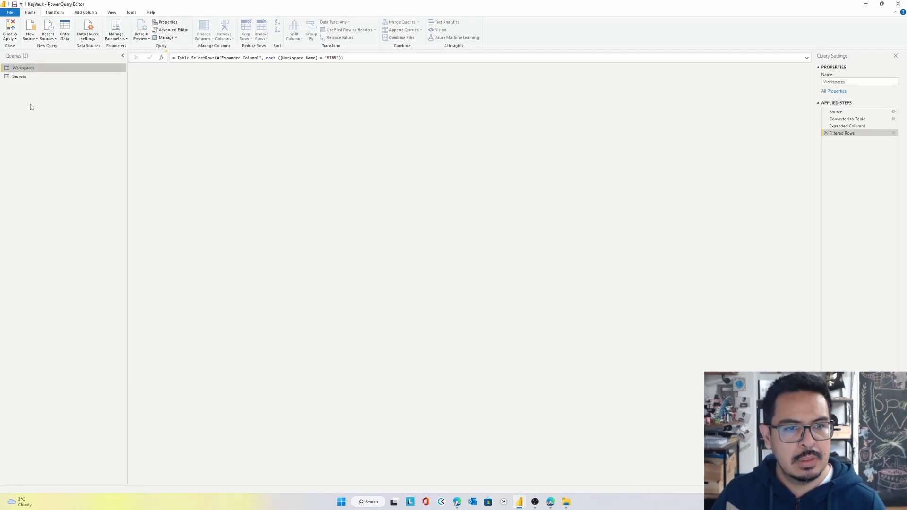
right_click(35, 70)
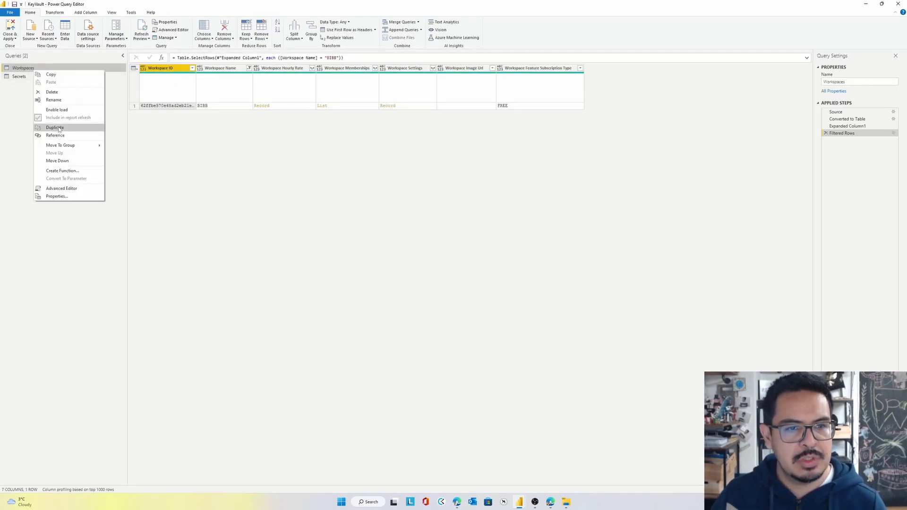
left_click(60, 109)
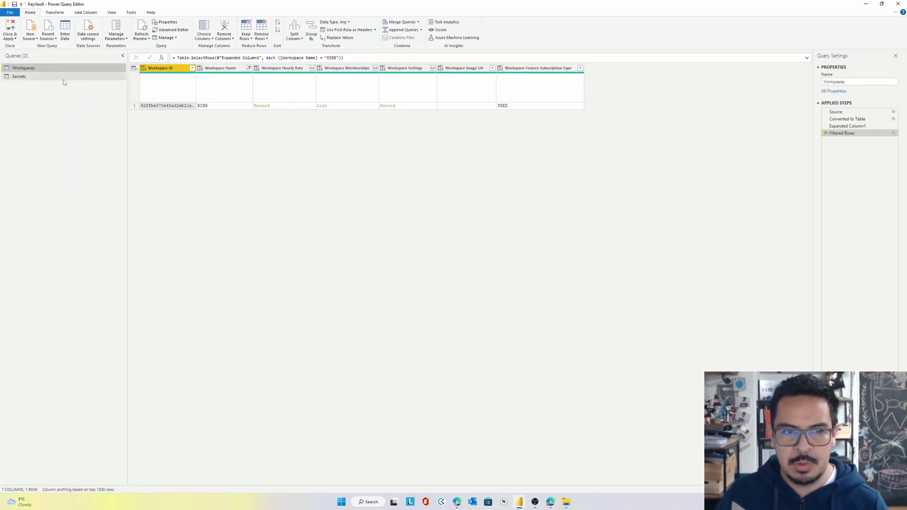
Refresh the Secrets query's preview and filter its Secret name column to Clockify only
left_click(29, 76)
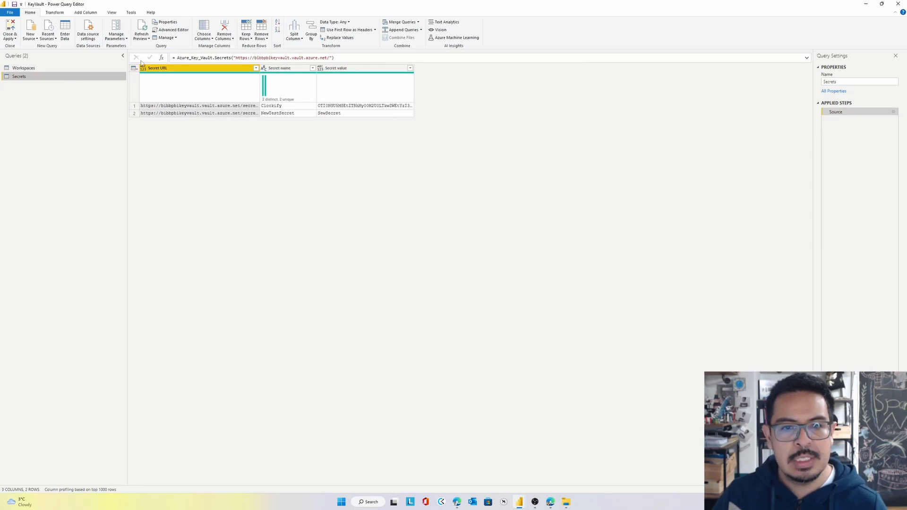
left_click(142, 28)
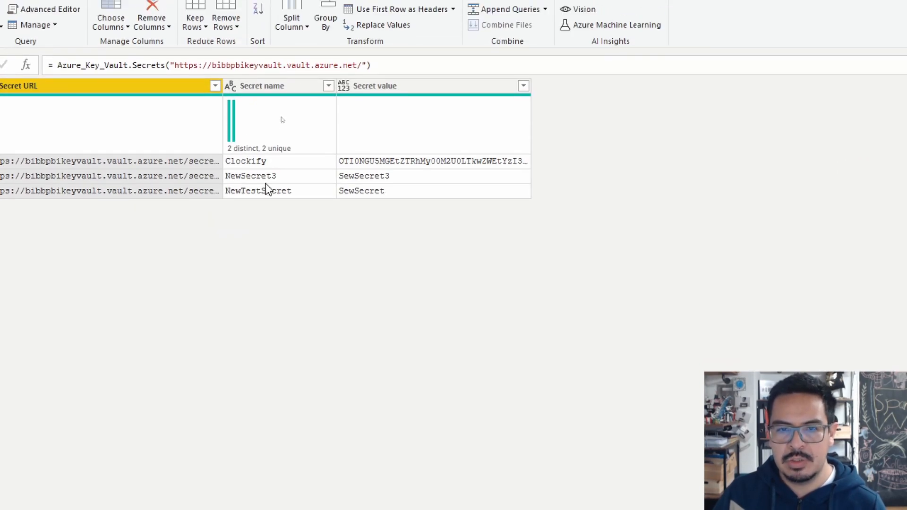
left_click(328, 86)
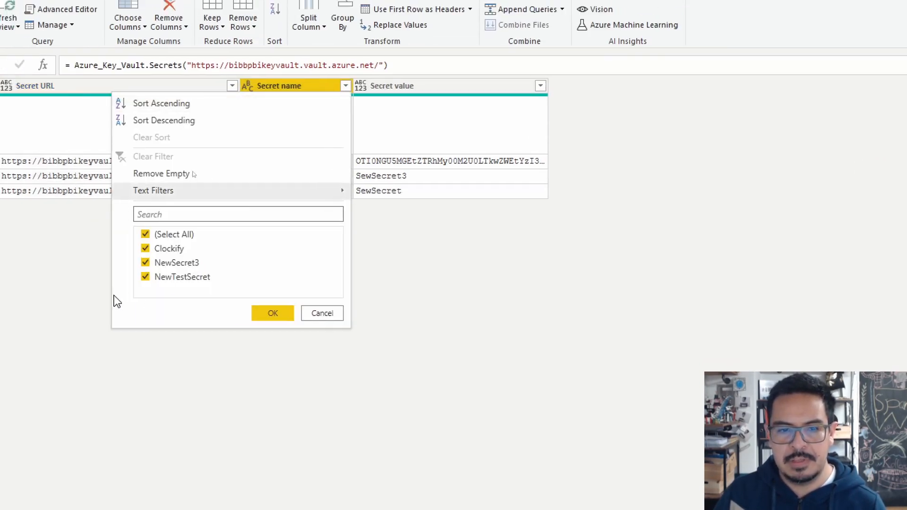
left_click(128, 234)
left_click(168, 249)
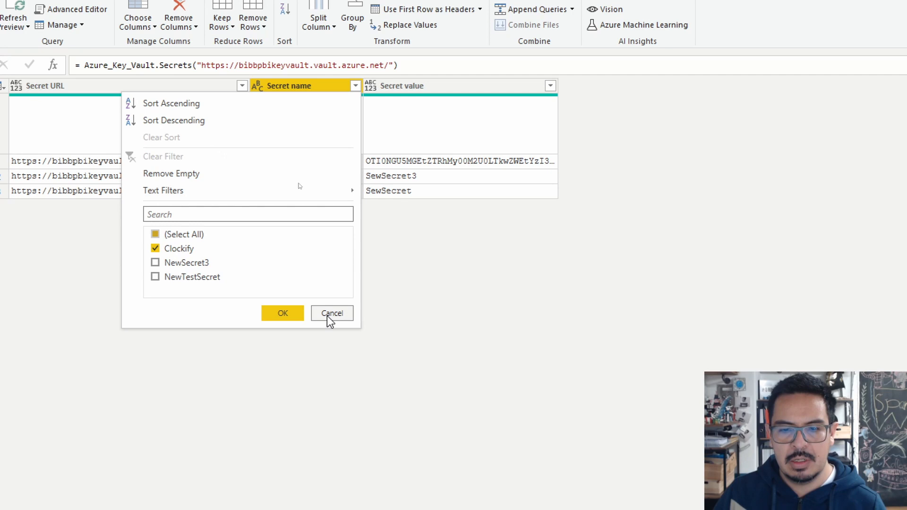
left_click(294, 315)
Drill down into the Secret value cell of the filtered Clockify row
right_click(424, 160)
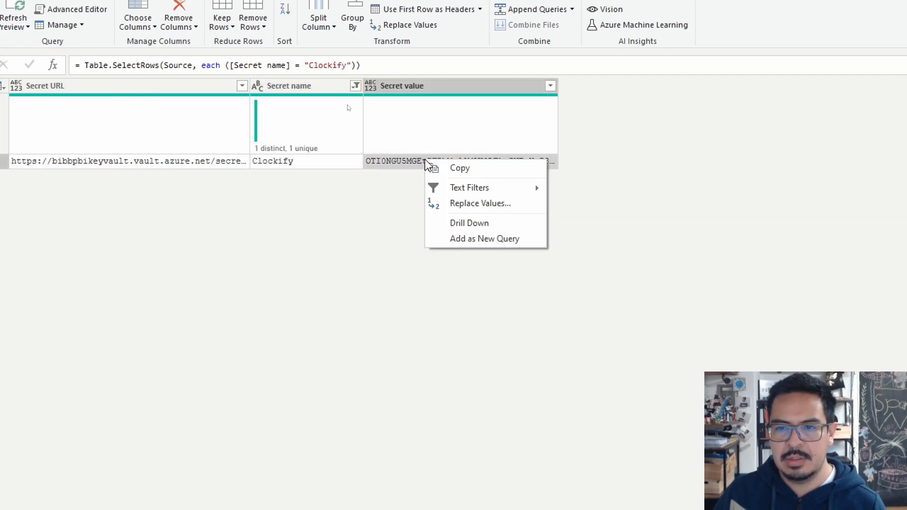
left_click(469, 237)
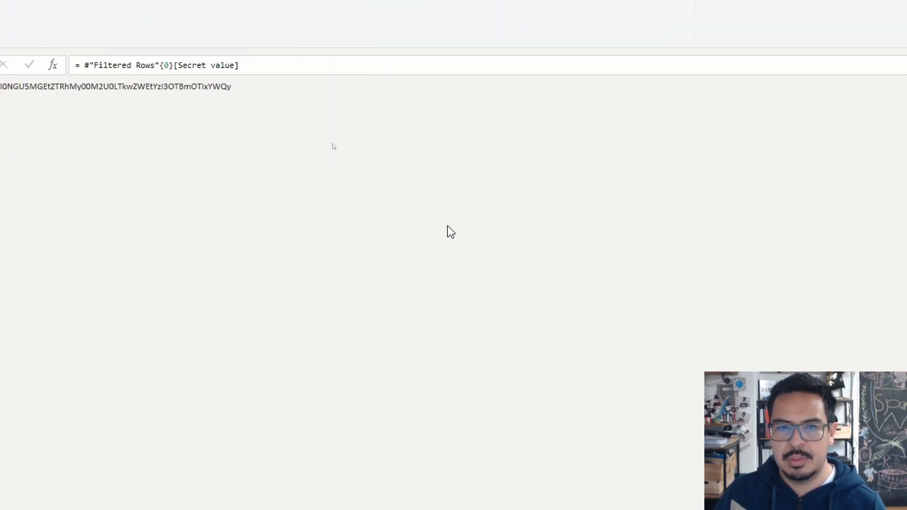
left_click_drag(458, 88, 198, 91)
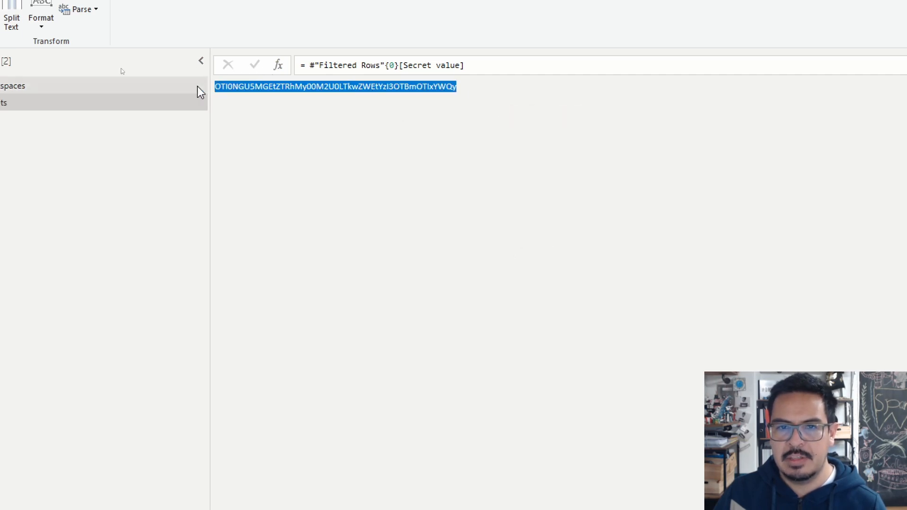
left_click(283, 185)
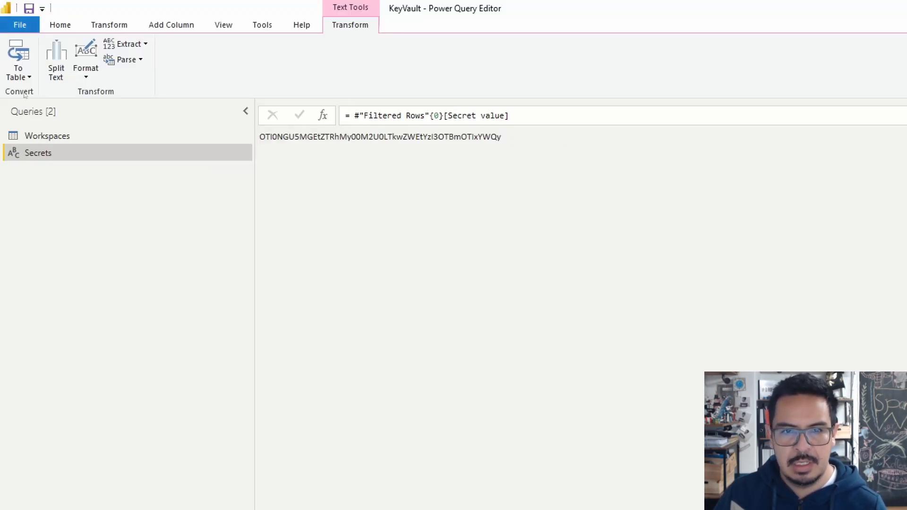
In the Advanced Editor for Secrets, move {0}[Secret value] from the last step to the end of the Table.SelectRows expression
left_click(69, 28)
left_click(344, 59)
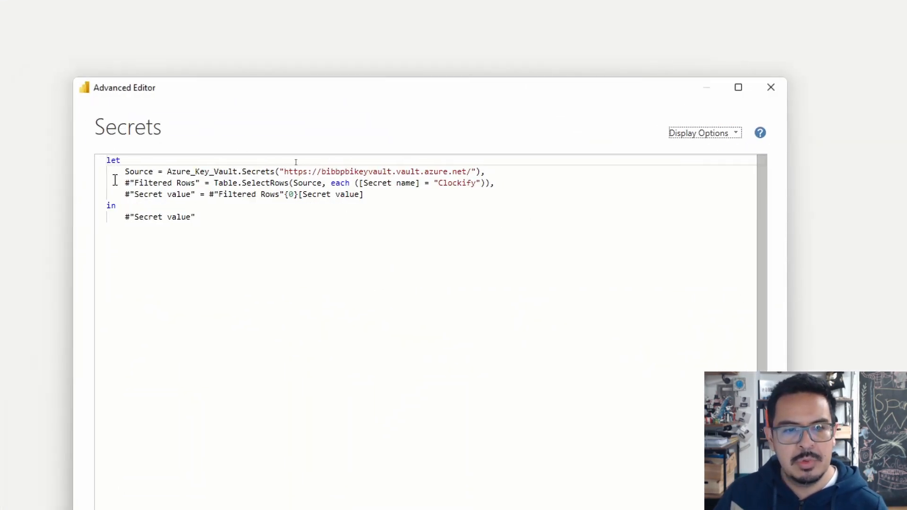
left_click_drag(121, 172, 127, 171)
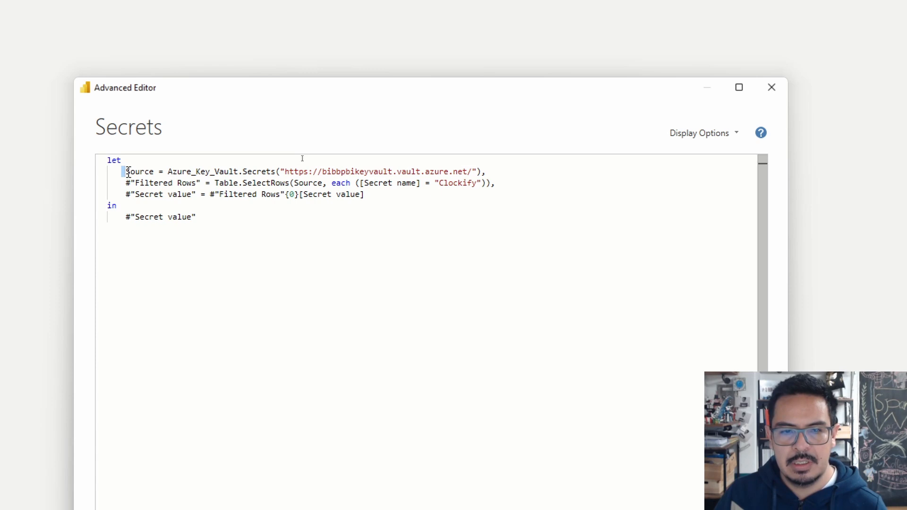
left_click_drag(382, 196, 285, 194)
key("ctrl+c")
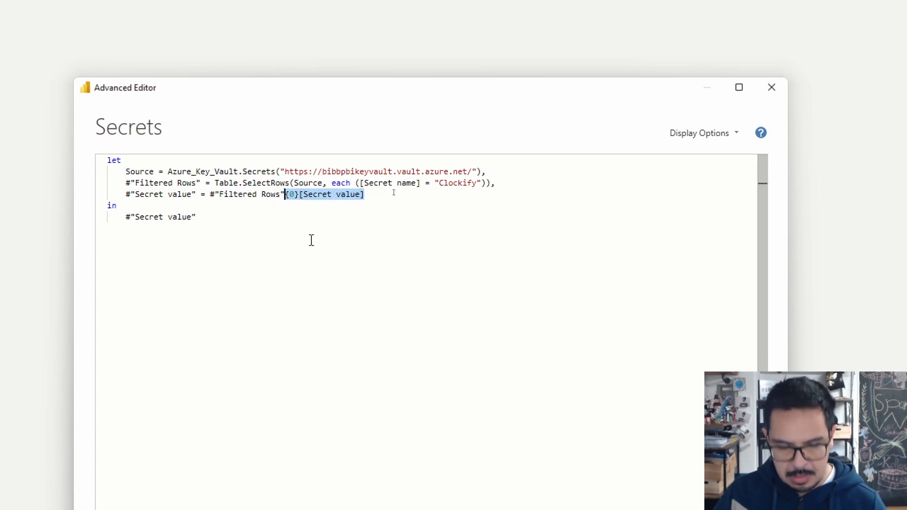
key("Delete")
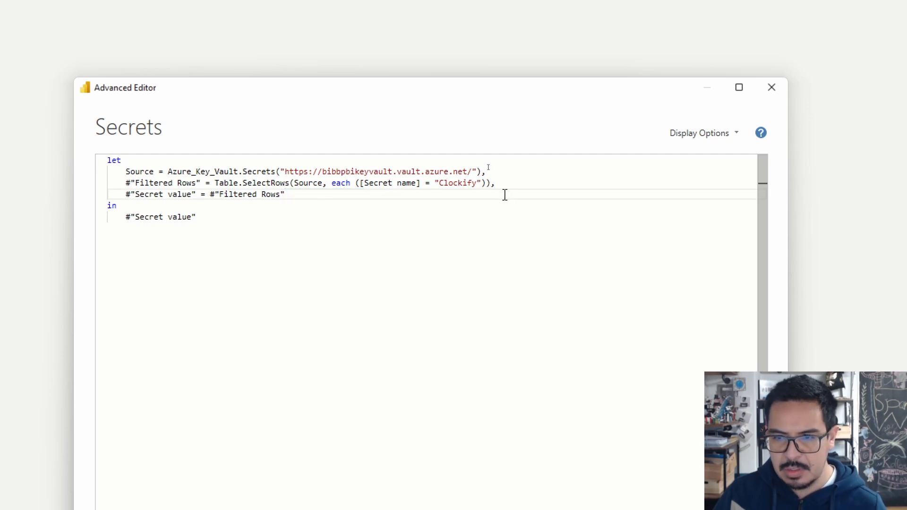
left_click(489, 182)
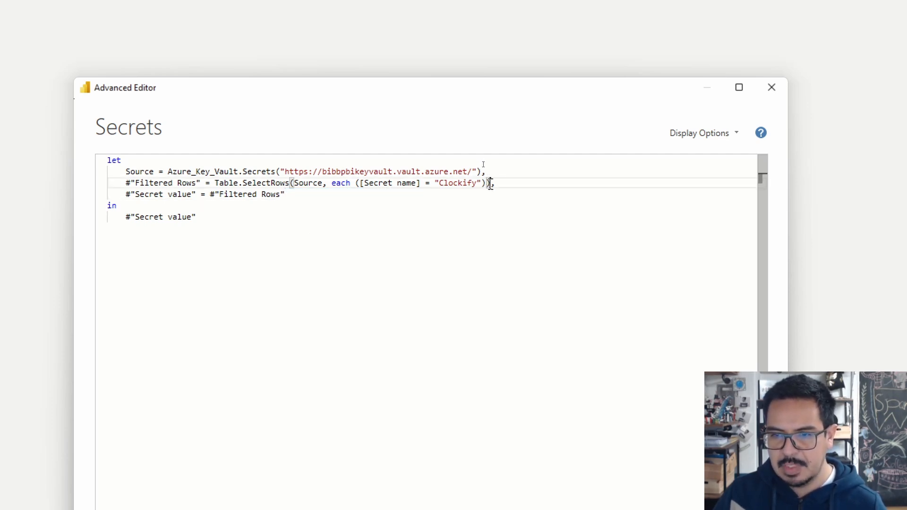
key("ctrl+v")
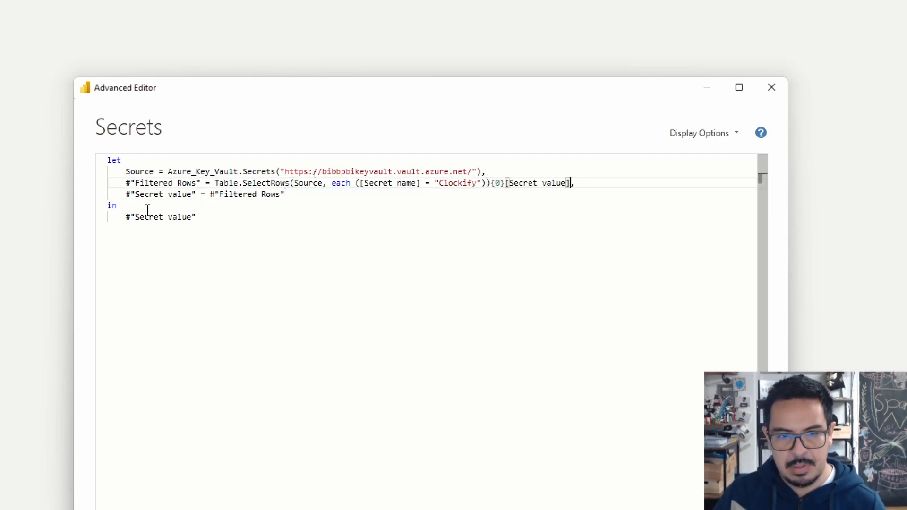
left_click_drag(491, 184, 506, 186)
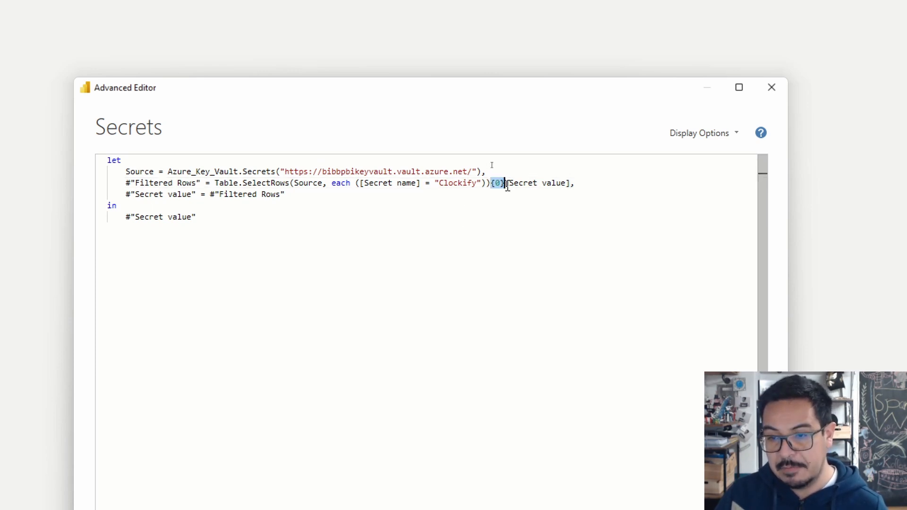
left_click_drag(570, 183, 507, 182)
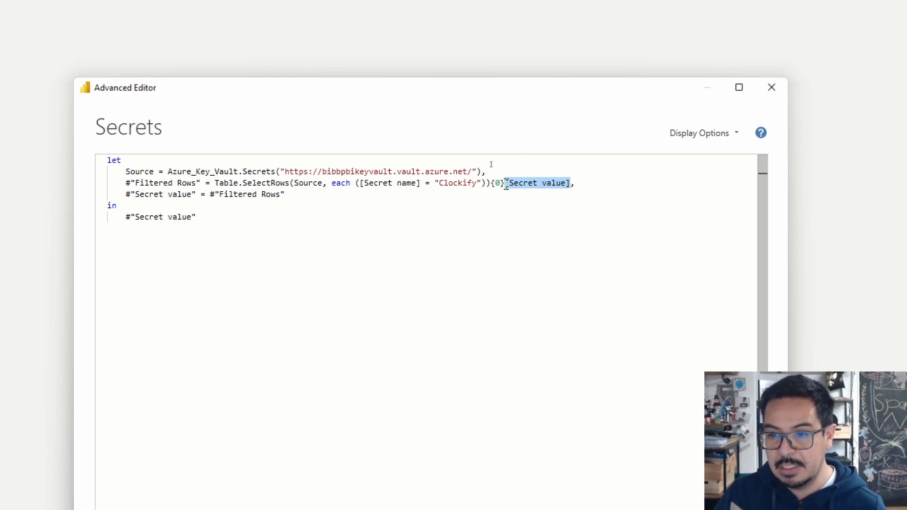
left_click(500, 183)
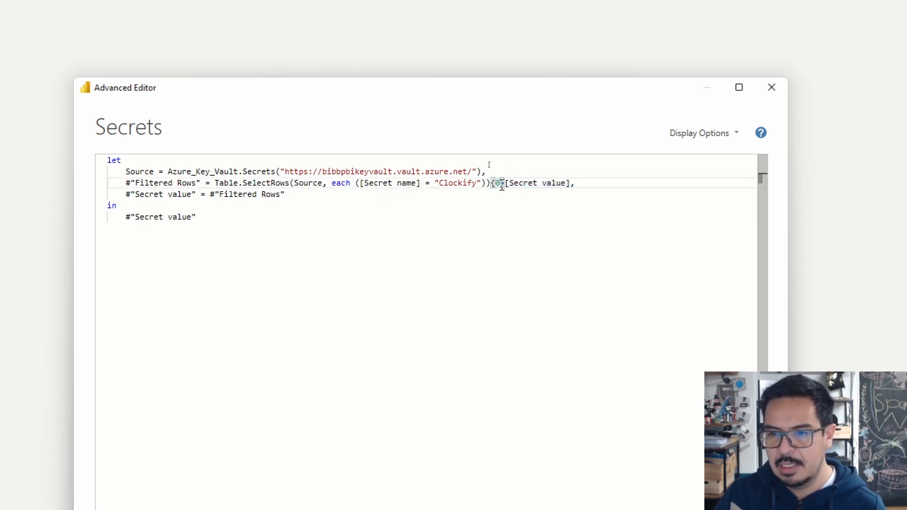
double_click(500, 184)
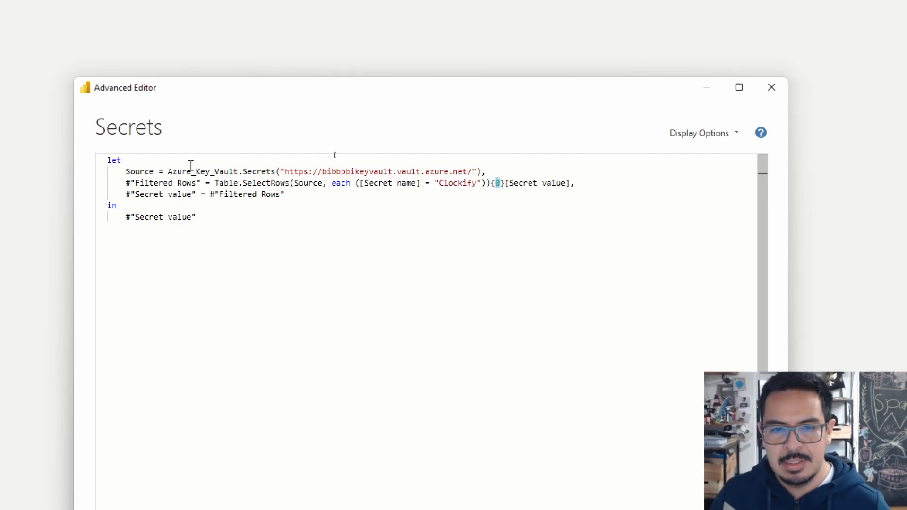
In the Secrets code, replace the Source reference inside Table.SelectRows with the Azure_Key_Vault.Secrets call and remove the separate Source step
left_click_drag(167, 171, 481, 172)
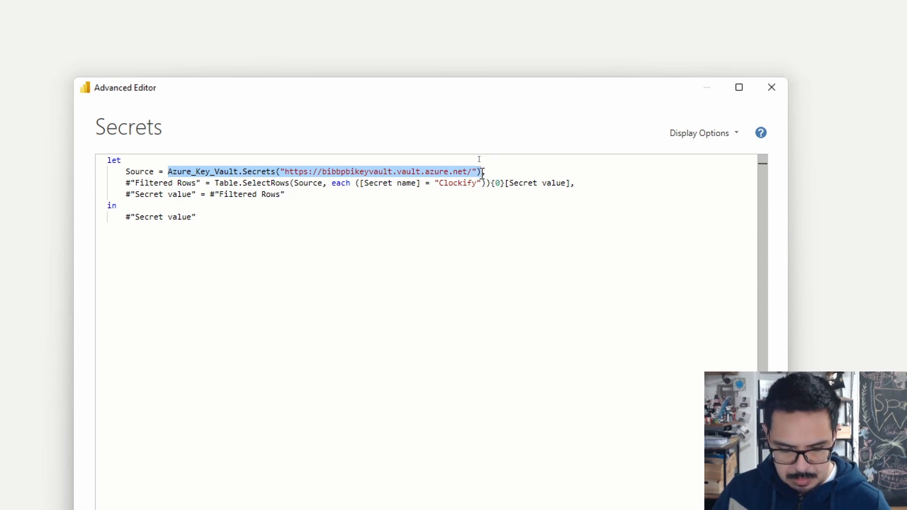
key("BackSpace")
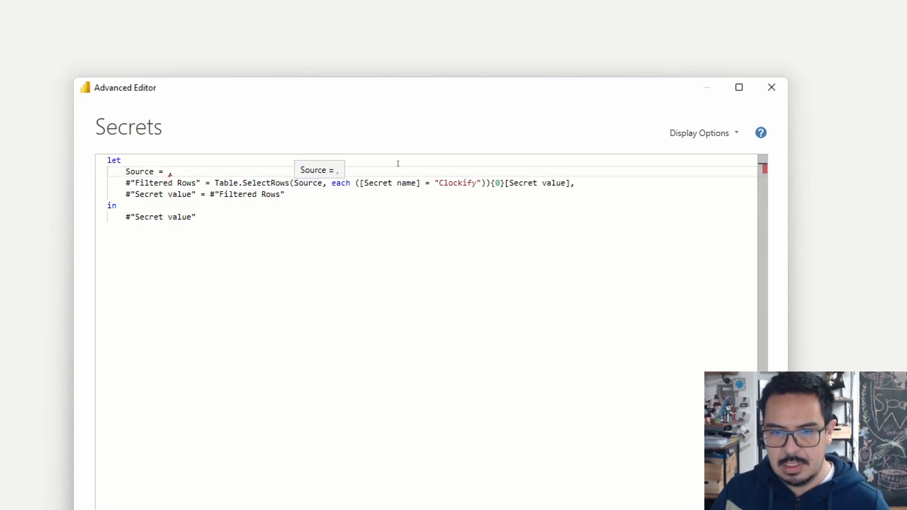
left_click_drag(294, 185, 319, 184)
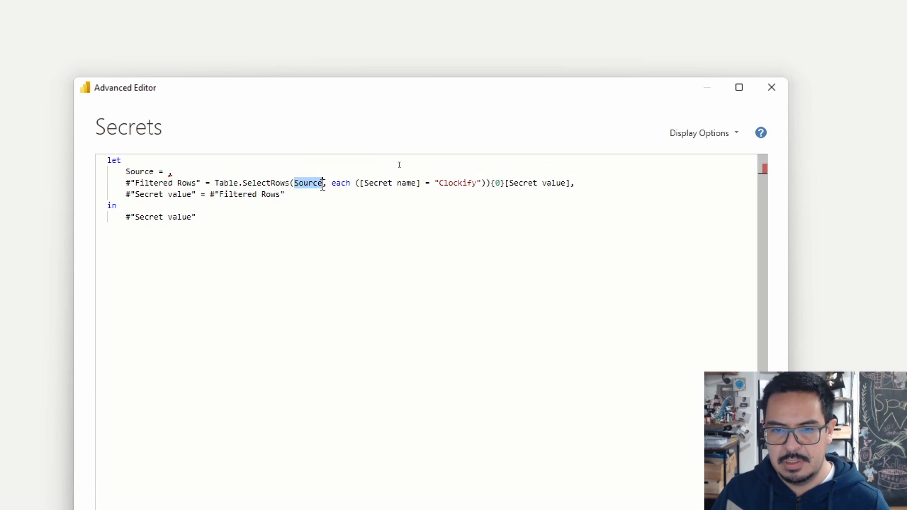
type("Azure_Key_Vault.Secrets(\"https://bibbpbikeyvault.vault.azure.net/\")")
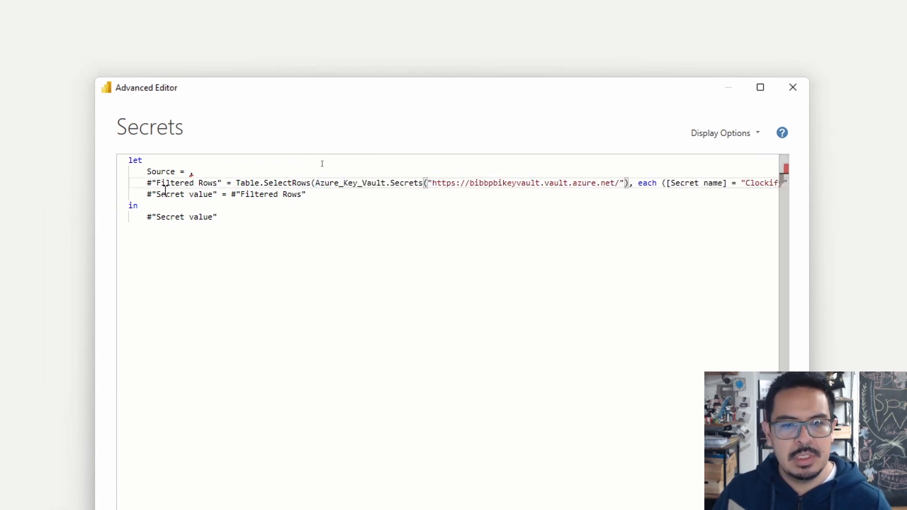
left_click_drag(173, 171, 89, 182)
key("BackSpace")
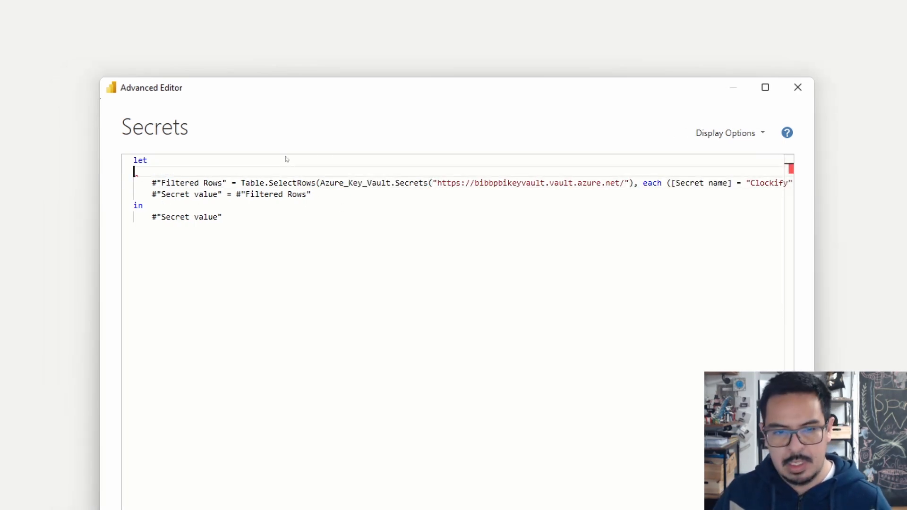
Delete everything after [Secret value] in the Table.SelectRows line, including the trailing comma, the "Secret value" step and the in clause
key("Down")
key("Down")
key("BackSpace")
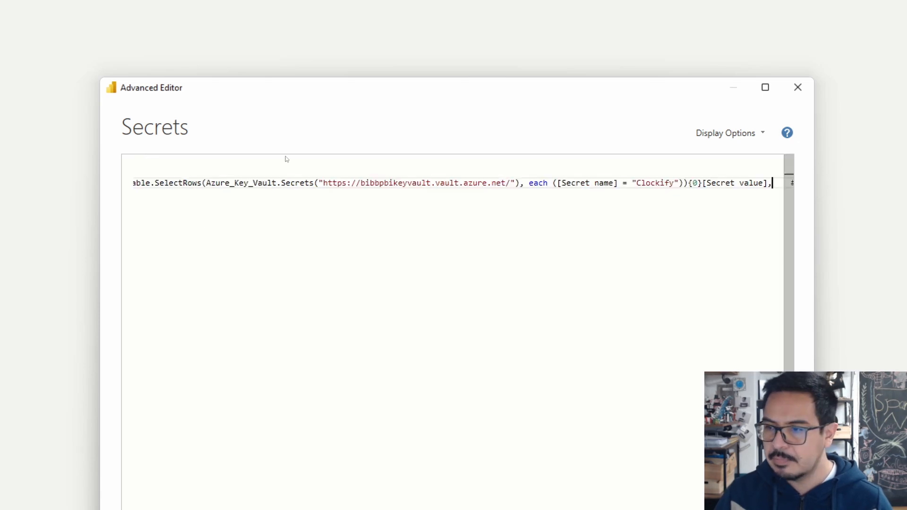
key("BackSpace")
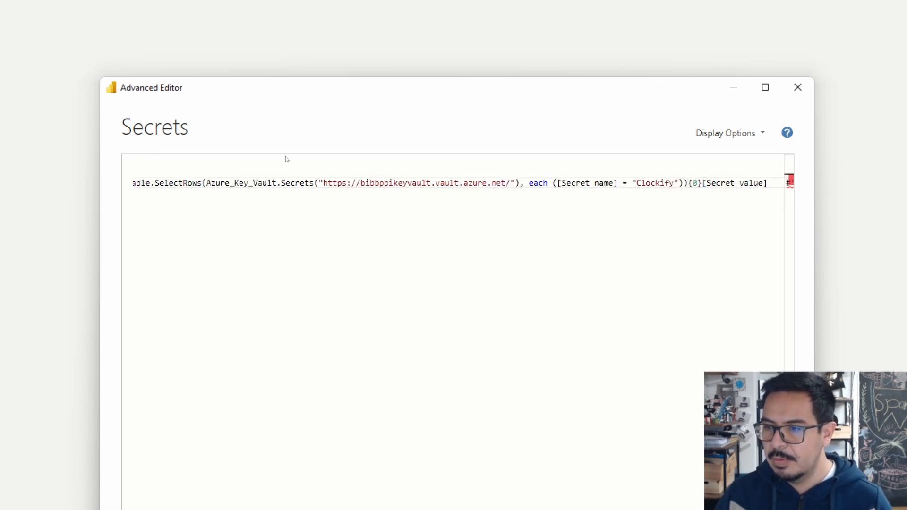
key("ctrl+z")
key("shift+Down")
key("shift+Down")
key("BackSpace")
key("BackSpace")
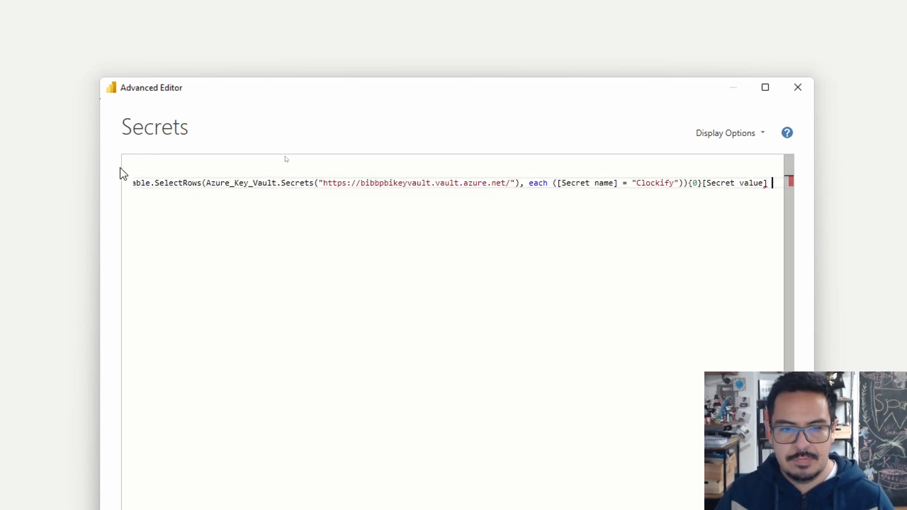
key("BackSpace")
Rename the remaining Table.SelectRows step to apiKey
key("Home")
key("End")
key("Home")
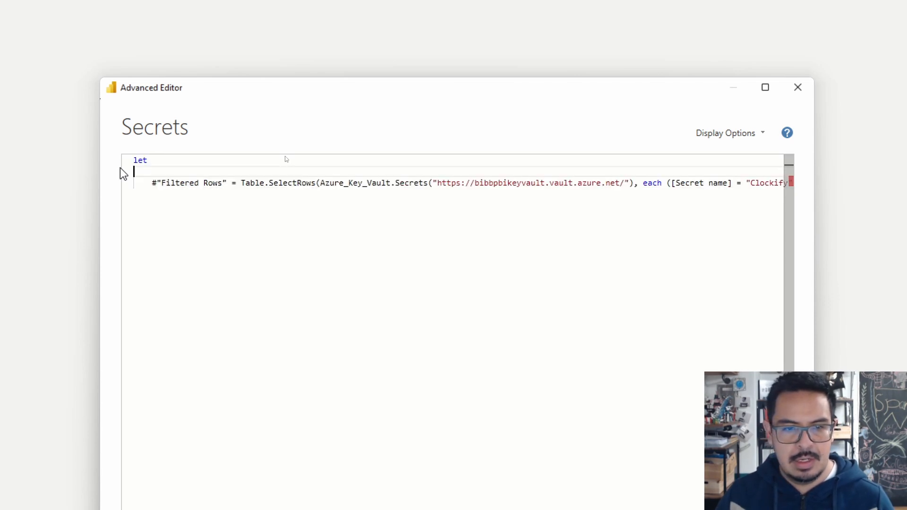
key("Right")
key("Right")
key("Right")
key("Right")
key("Delete")
key("Delete")
key("Delete")
key("Delete")
key("Delete")
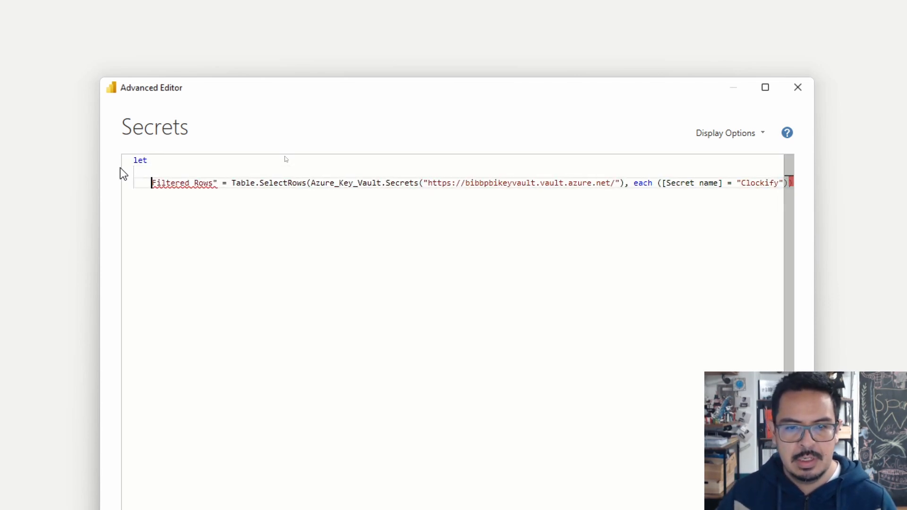
key("Delete")
key("Delete")
key("Delete")
key("Delete")
key("Delete")
key("Delete")
key("Delete")
key("Delete")
key("Delete")
key("Delete")
key("Delete")
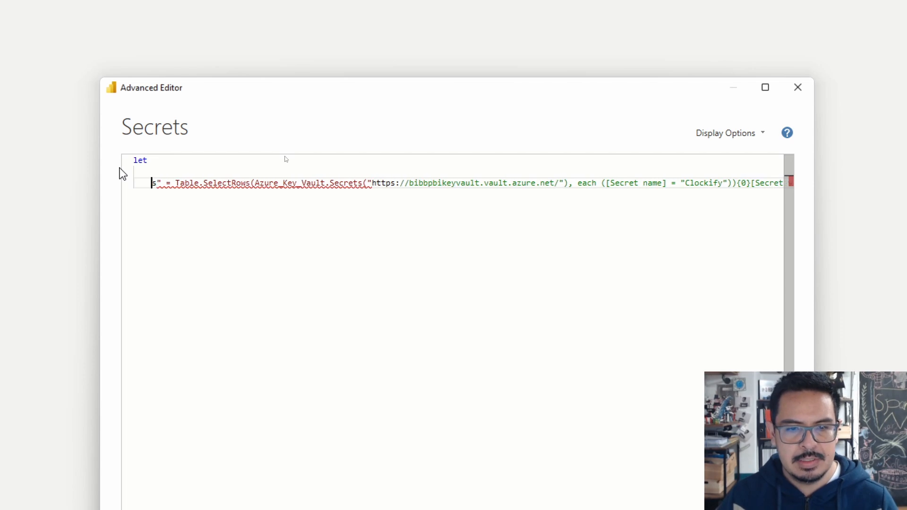
type("s")
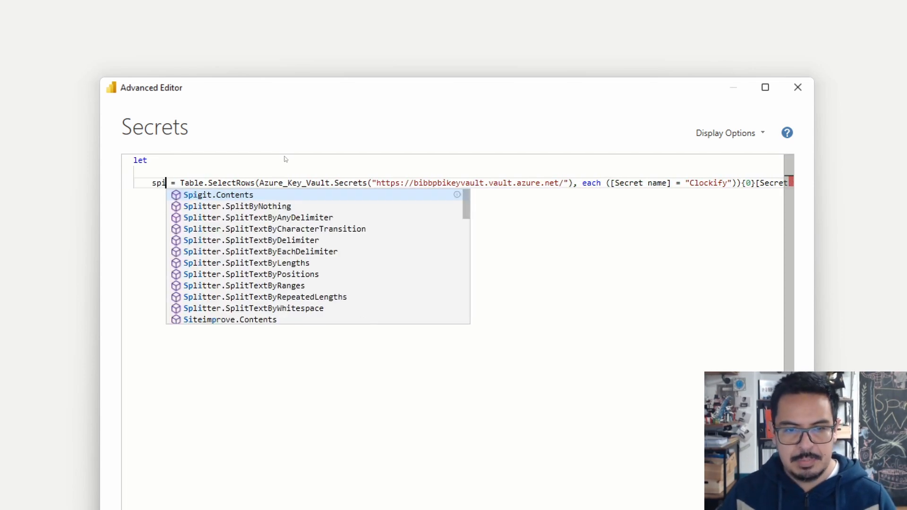
key("BackSpace")
type("apiKe")
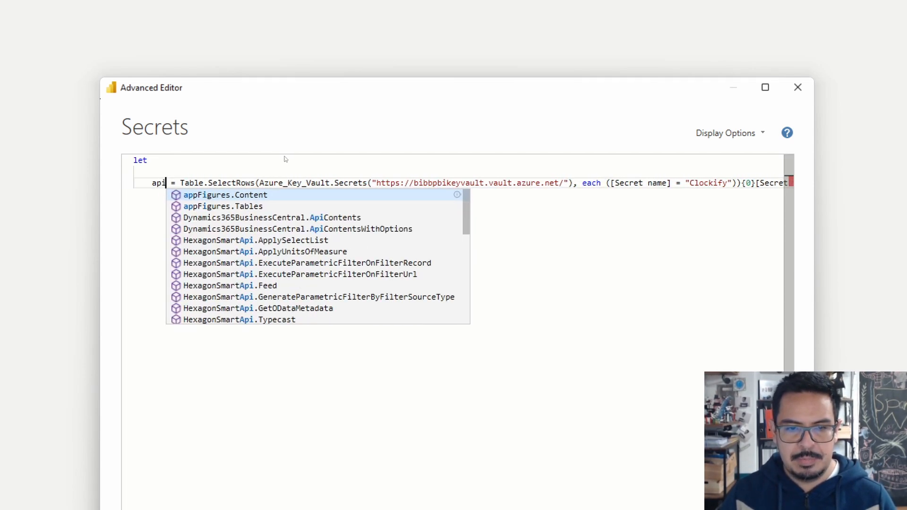
type("y")
key("End")
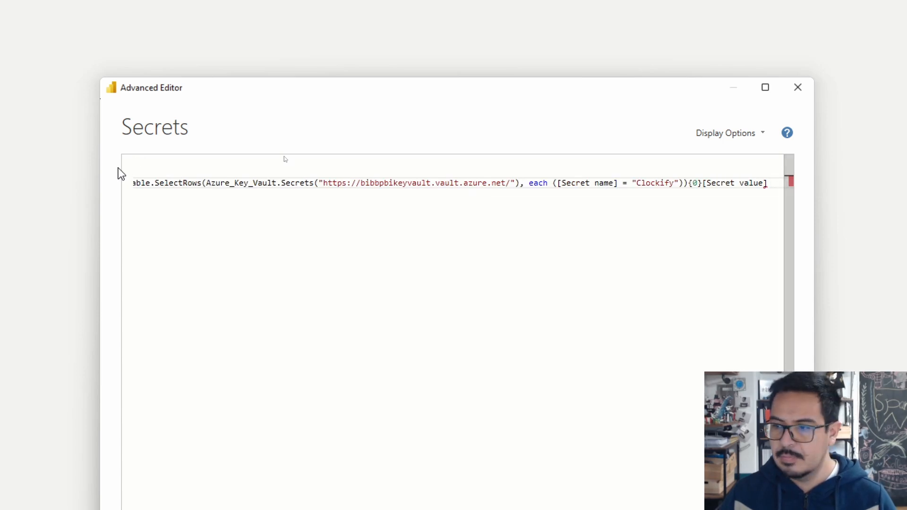
Close the Secrets code with an in clause that returns apiKey, and apply the edited query
key("Return")
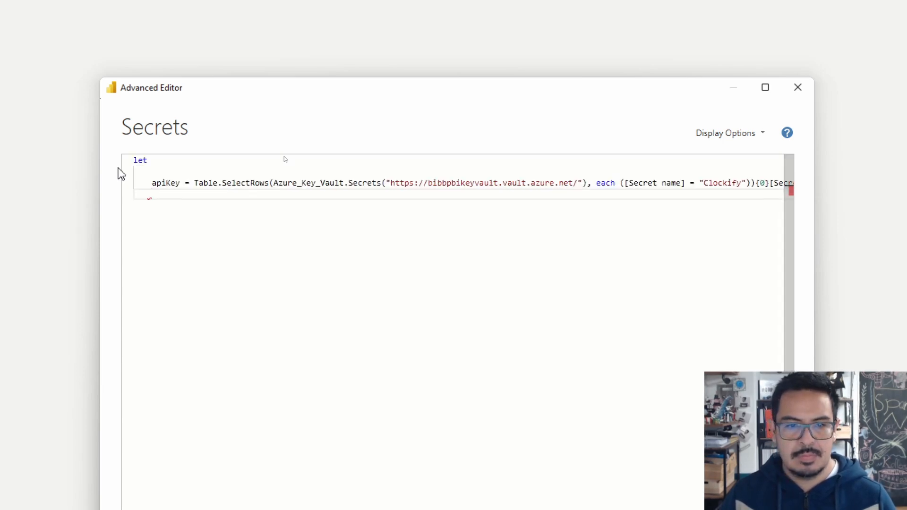
key("BackSpace")
type("I")
key("Tab")
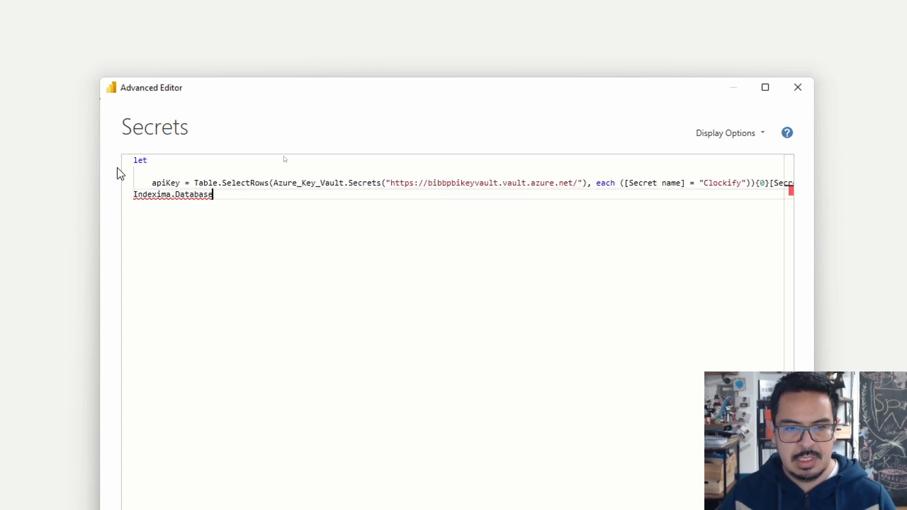
key("BackSpace")
key("BackSpace")
key("BackSpace")
key("BackSpace")
key("BackSpace")
key("BackSpace")
key("BackSpace")
key("BackSpace")
key("BackSpace")
key("BackSpace")
key("BackSpace")
key("BackSpace")
key("BackSpace")
key("BackSpace")
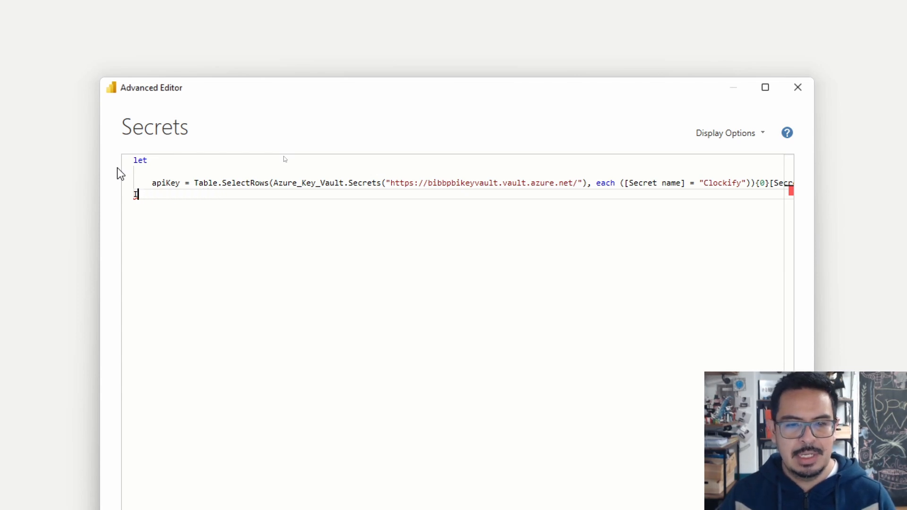
key("BackSpace")
type("in")
key("Escape")
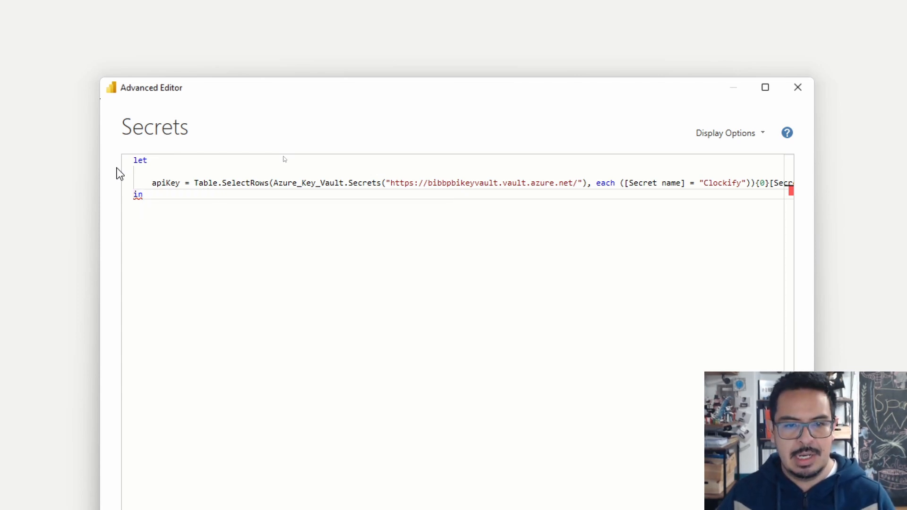
key("Return")
key("Tab")
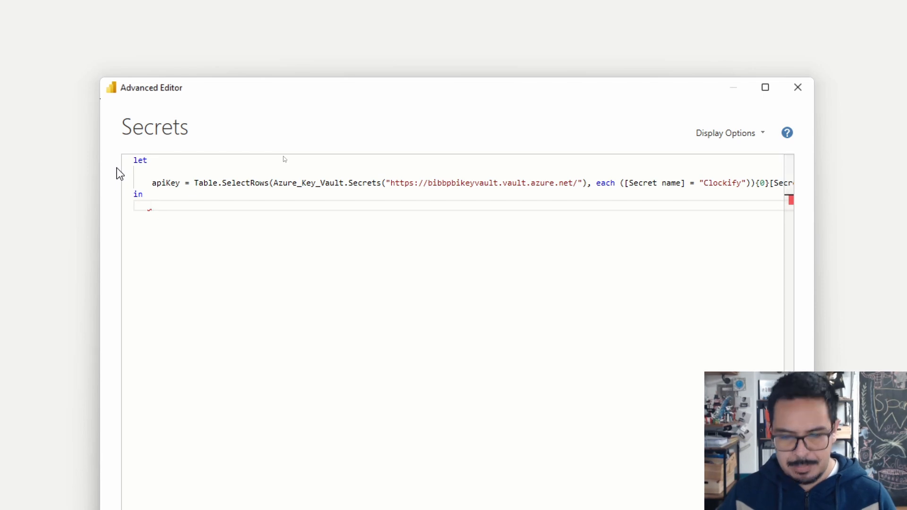
type("api")
key("Tab")
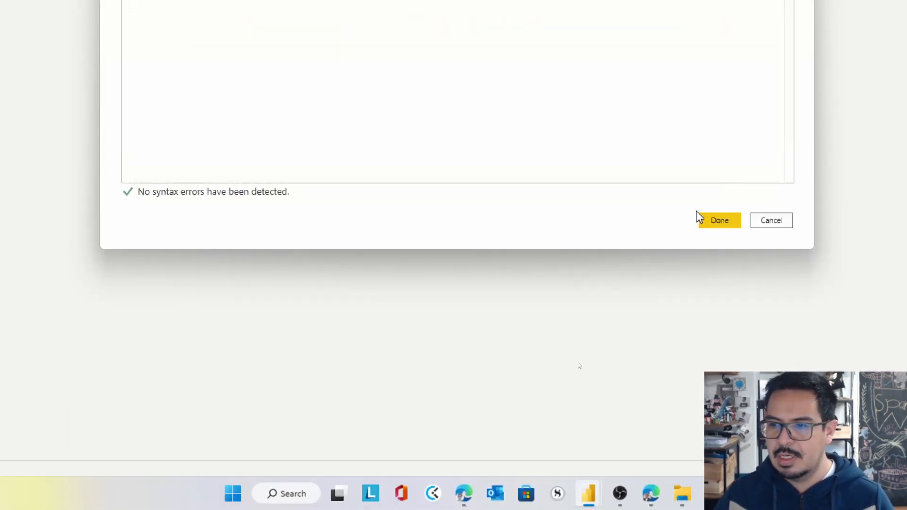
left_click(709, 219)
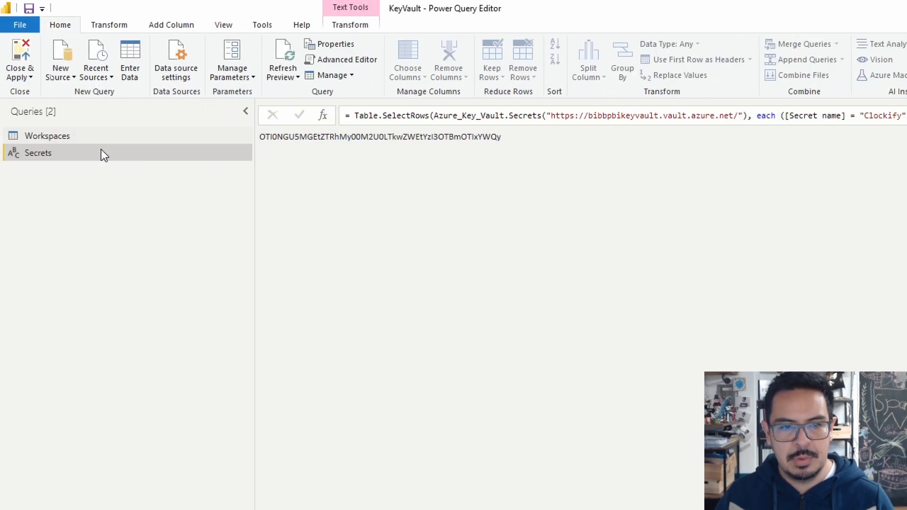
Copy the complete apiKey line from the Secrets query's code in the Advanced Editor
left_click(347, 59)
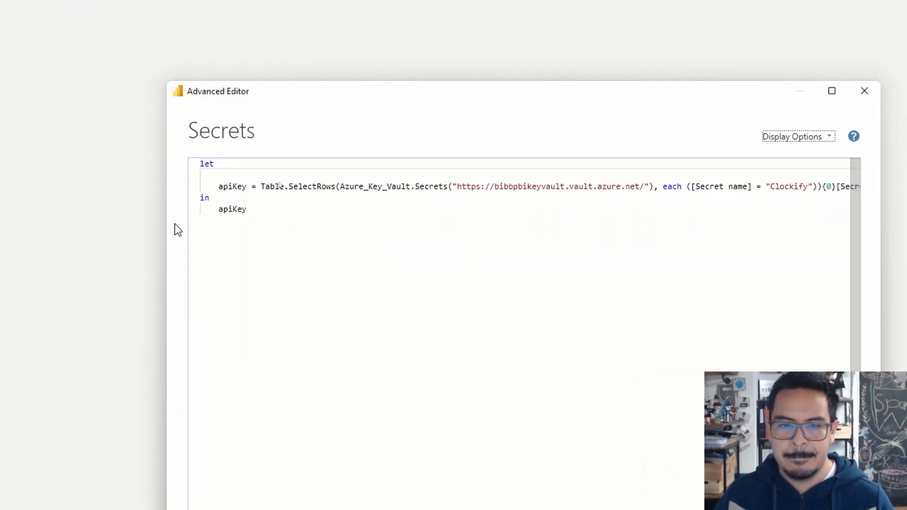
left_click(189, 188)
key("ctrl+c")
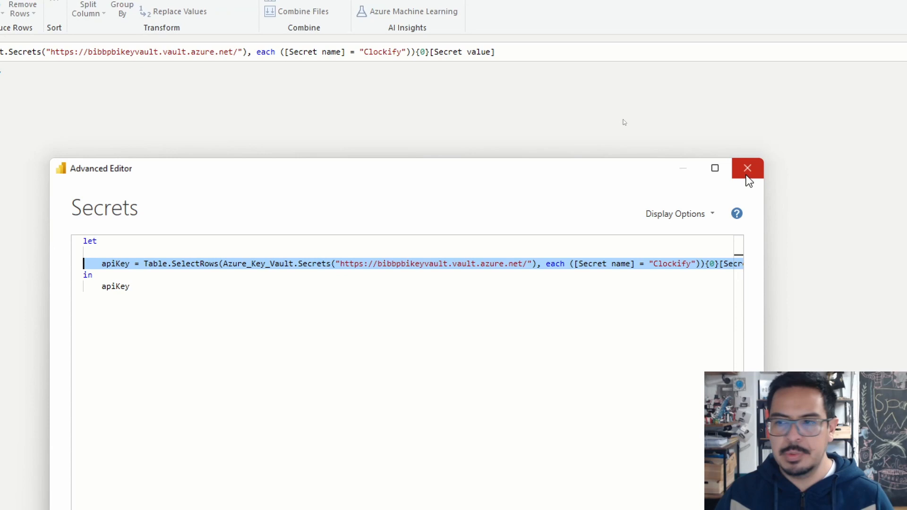
left_click(746, 177)
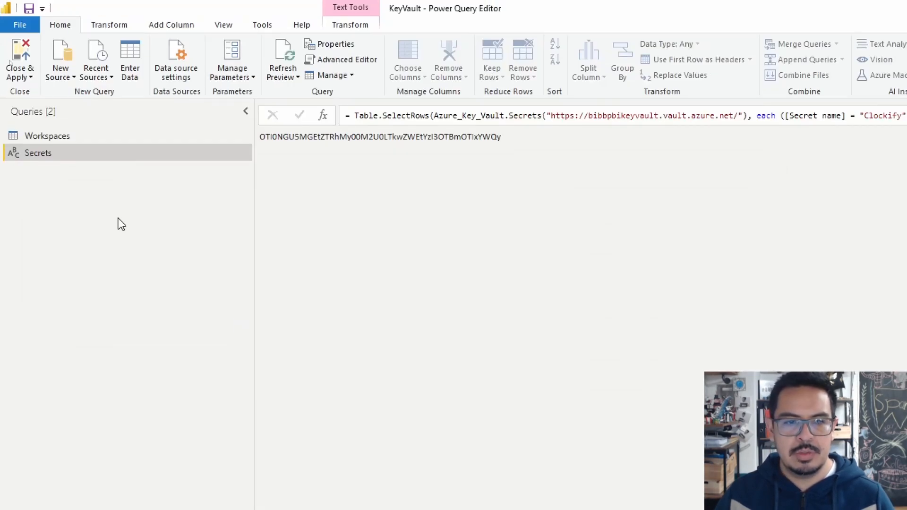
In the Advanced Editor for Workspaces, paste the apiKey line above Source and end it with a comma
left_click(51, 136)
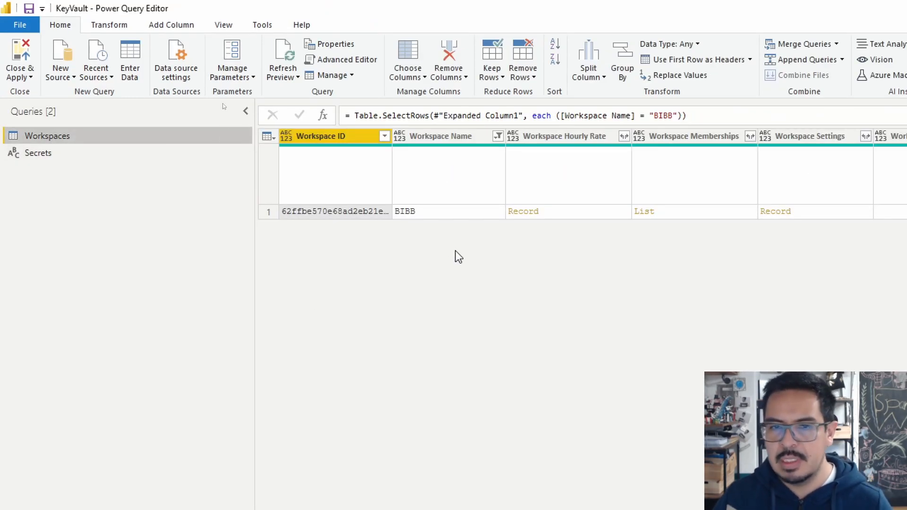
left_click(336, 59)
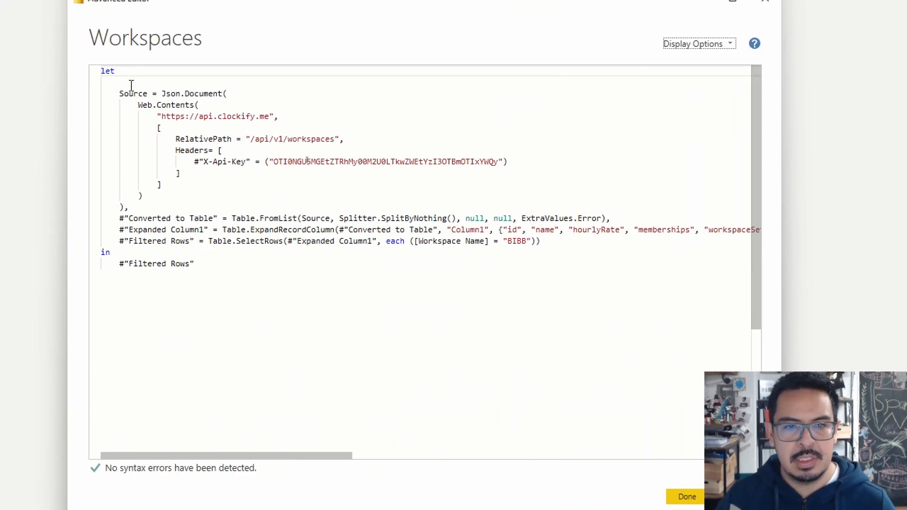
left_click(131, 85)
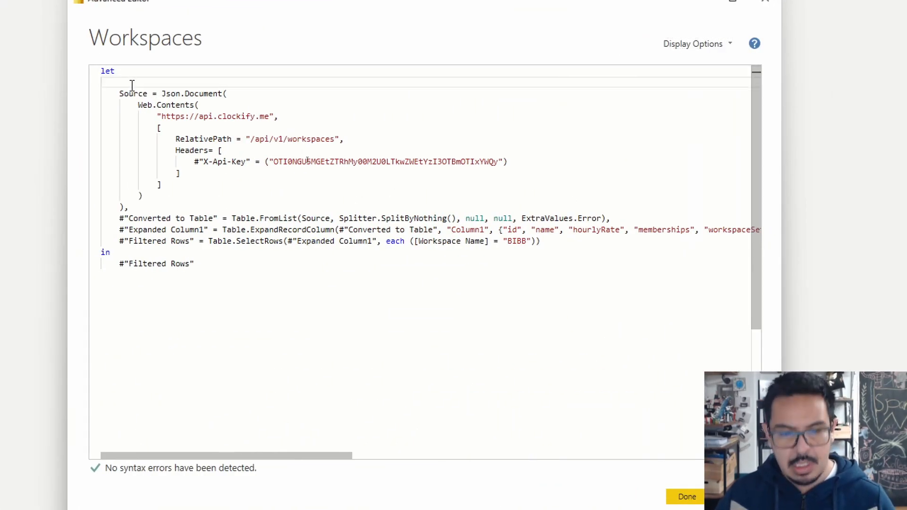
key("ctrl+v")
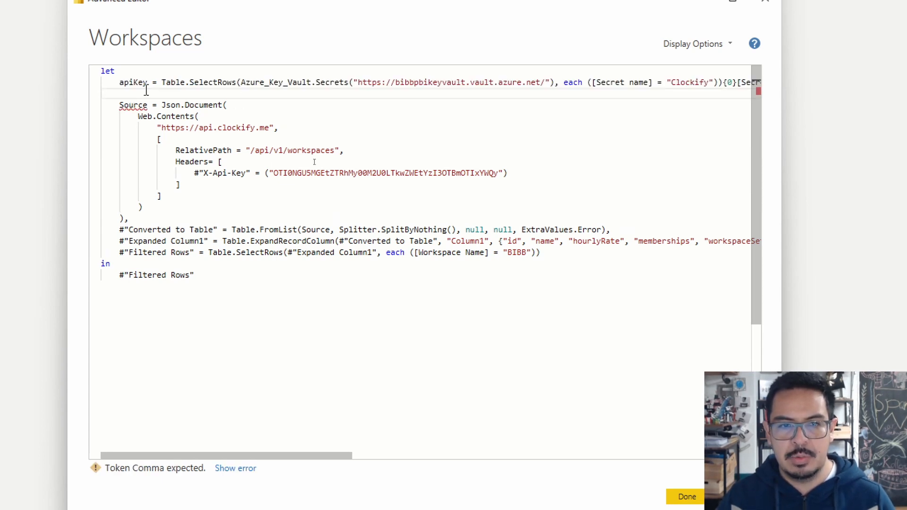
key("BackSpace")
type(",")
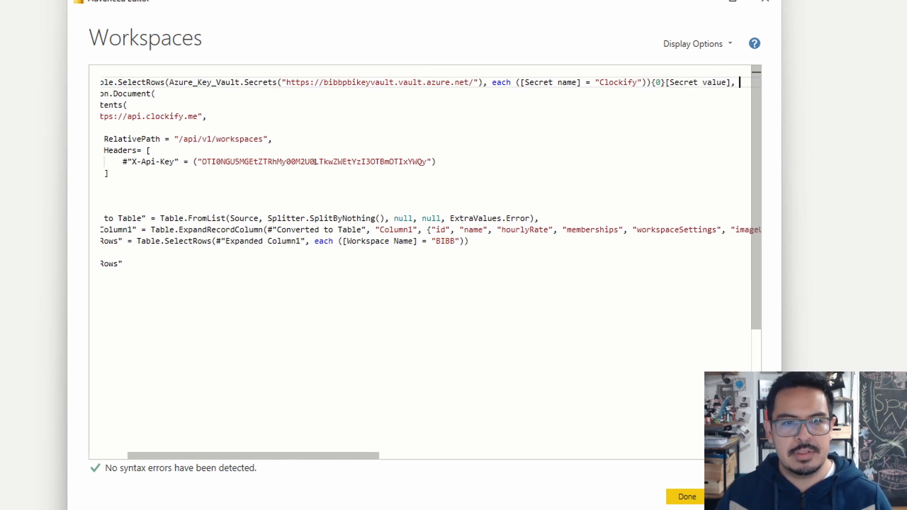
left_click(151, 93)
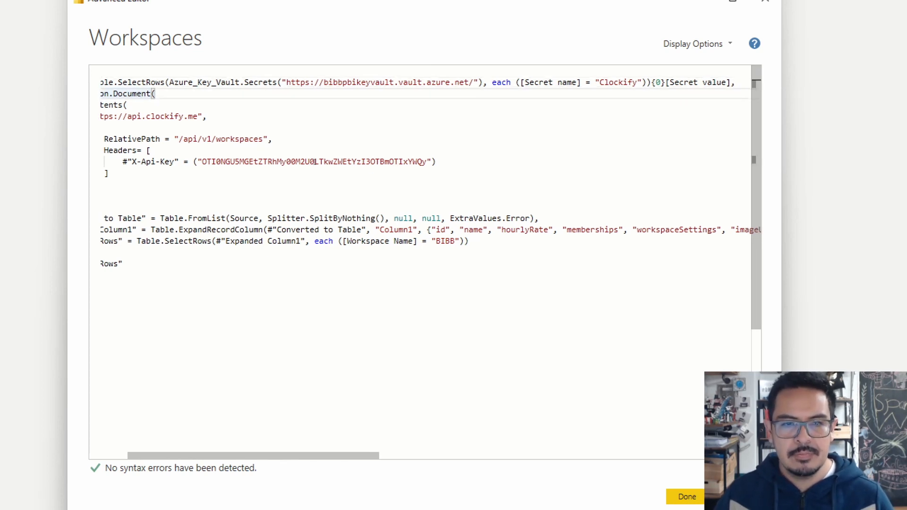
left_click_drag(229, 456, 106, 449)
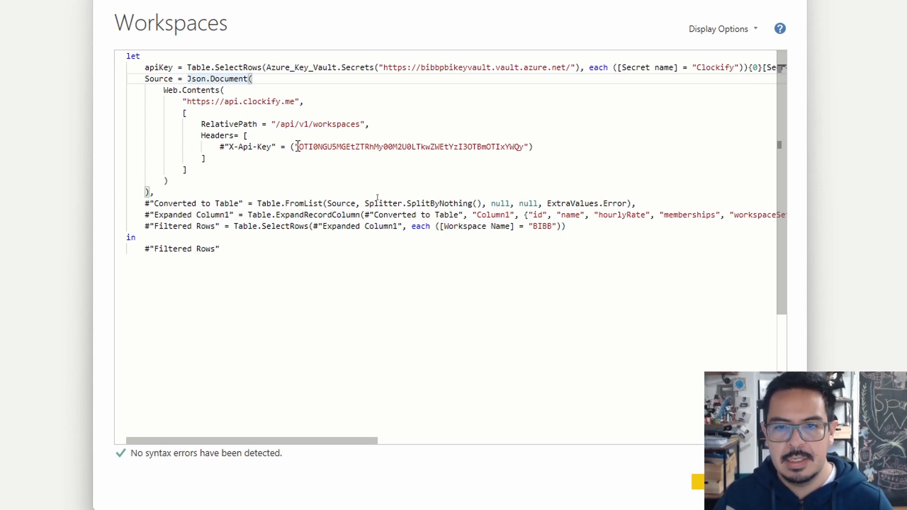
Replace the hard-coded key in the X-Api-Key header with the apiKey variable and apply the Workspaces code
left_click_drag(298, 147, 529, 146)
key("BackSpace")
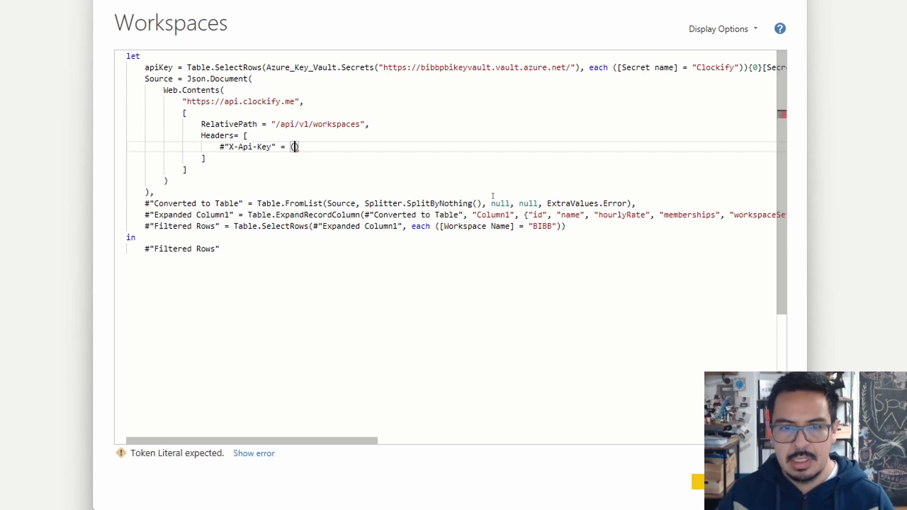
type("api")
key("Tab")
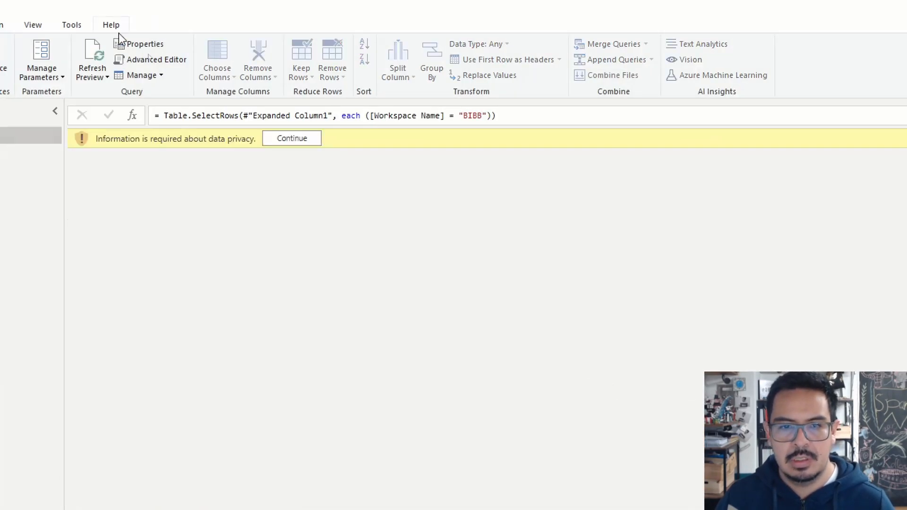
Set the privacy level of the Azure_Key_Vault source to Organizational and save it
left_click(314, 138)
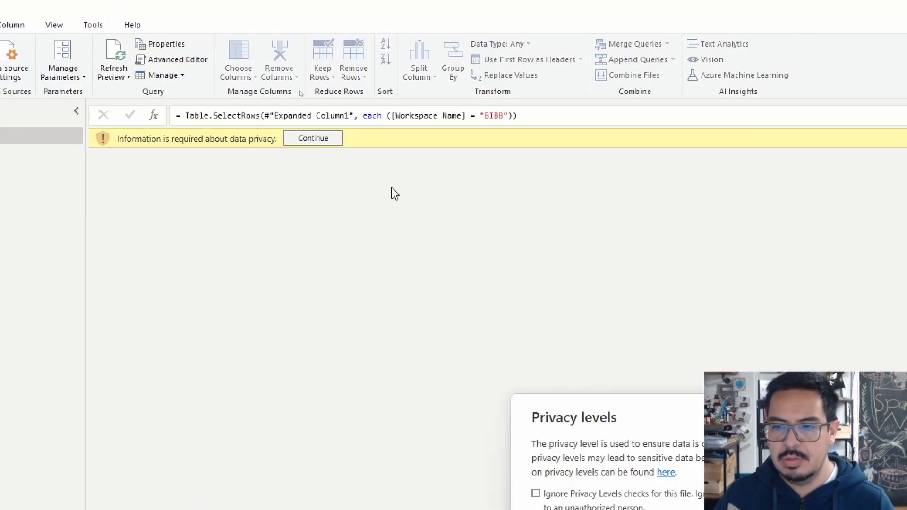
left_click(697, 406)
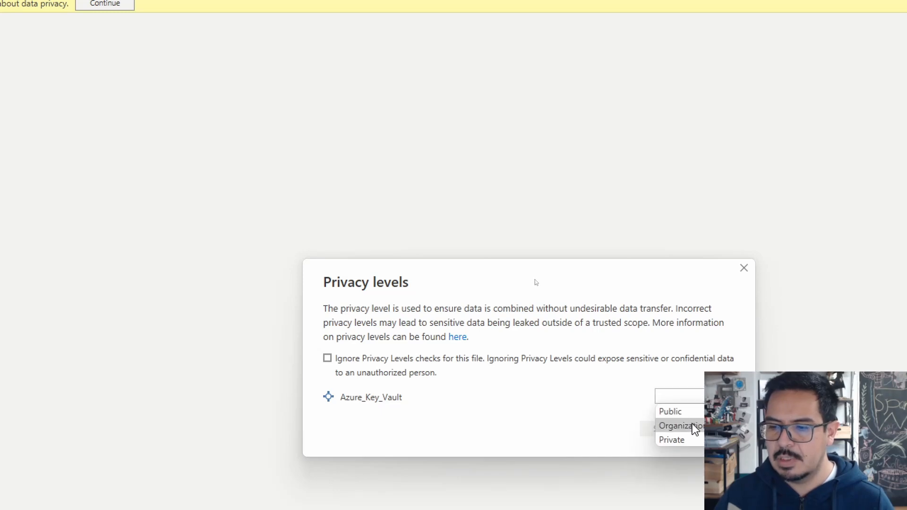
left_click(688, 426)
left_click(659, 432)
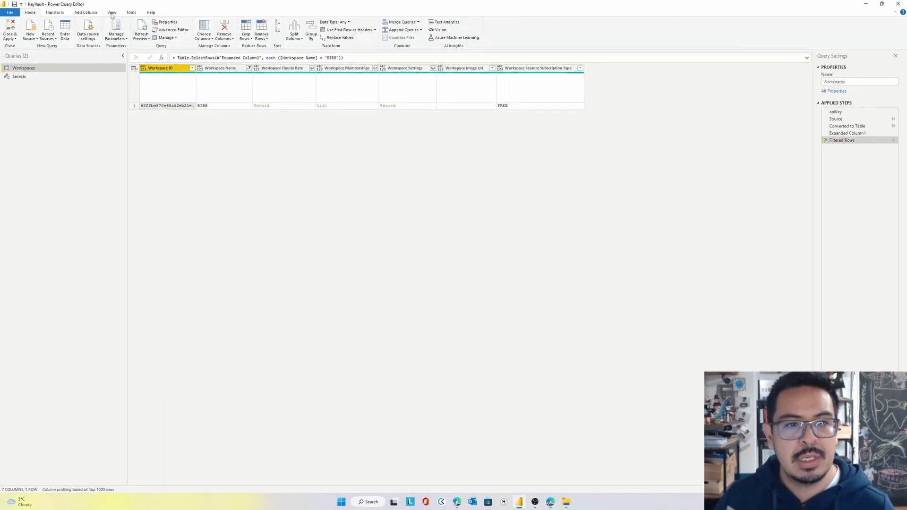
Review the query dependencies, highlighting which sources feed the Workspaces query, and close the diagram
left_click(112, 12)
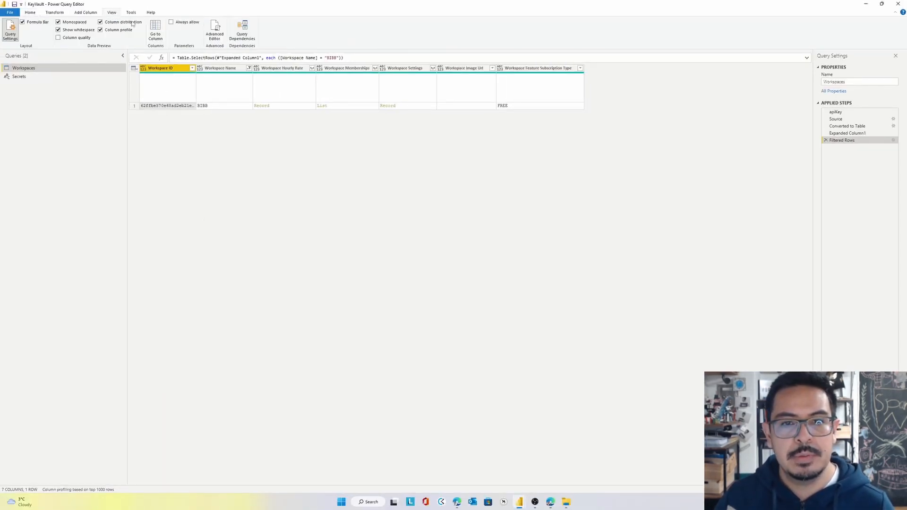
left_click(240, 32)
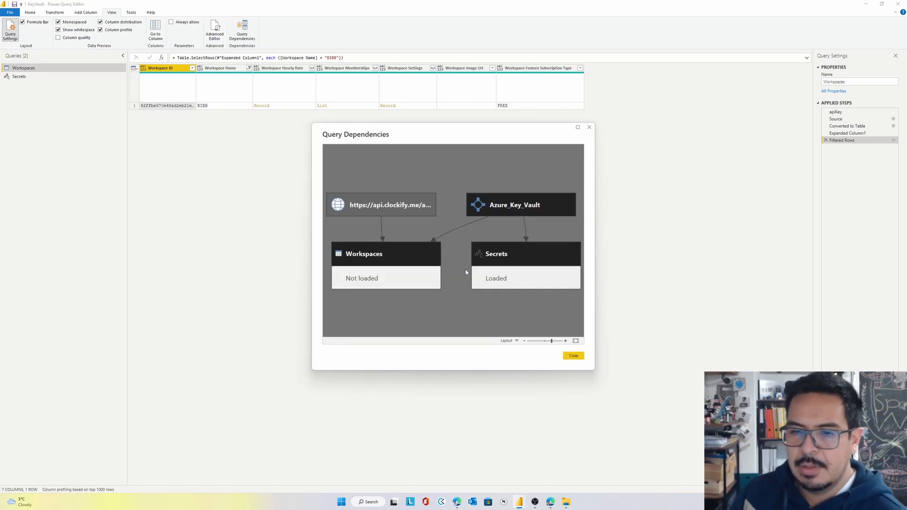
left_click(398, 260)
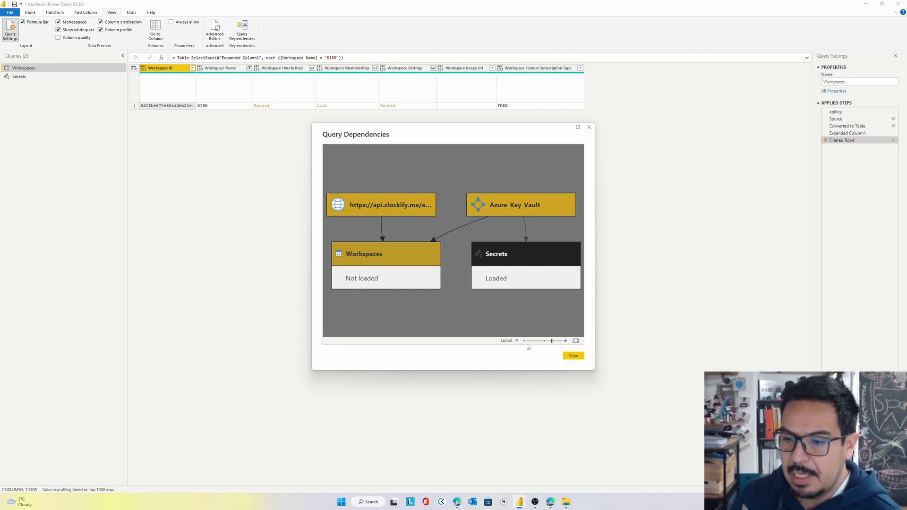
left_click(570, 357)
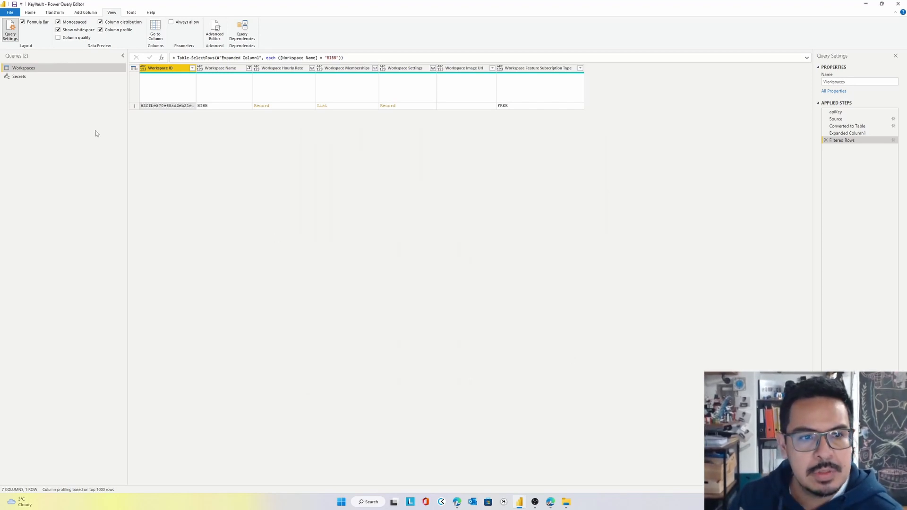
Disable loading for the Secrets query and accept the data loss warning
right_click(52, 77)
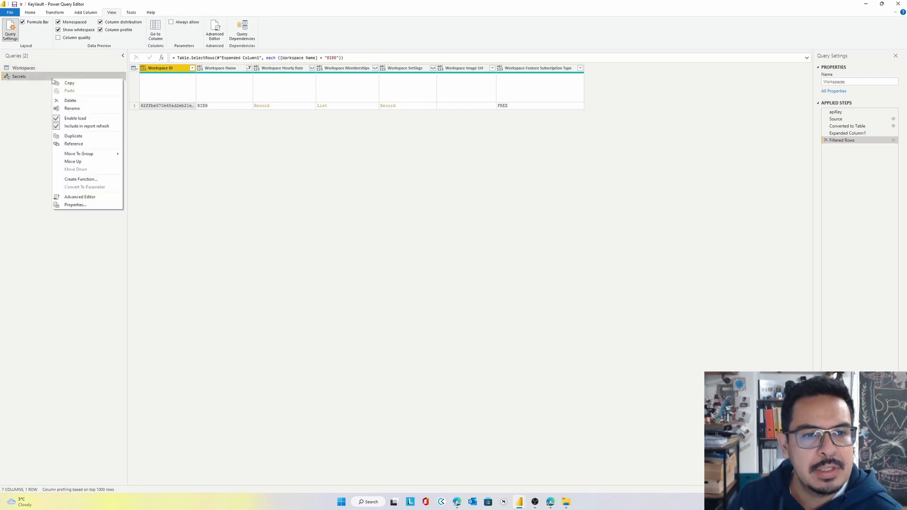
left_click(76, 118)
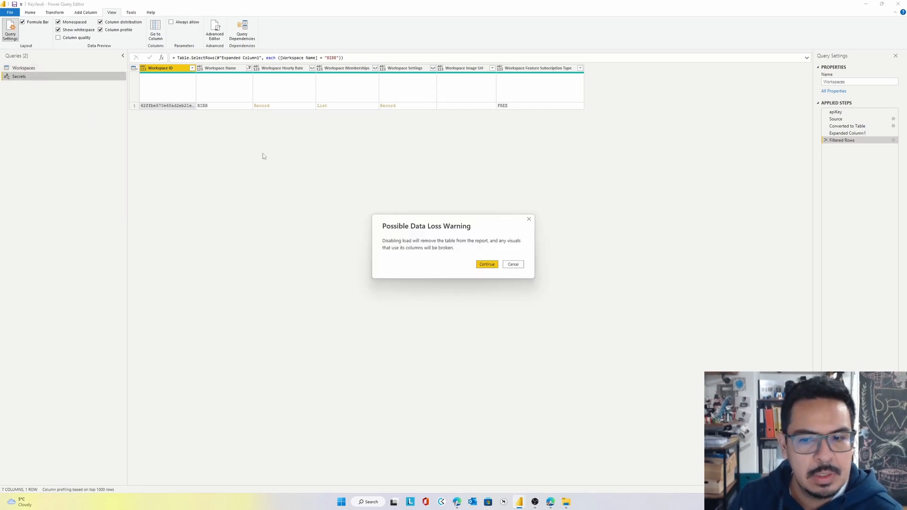
left_click(483, 266)
Review the Workspaces query code in the Advanced Editor, including the full apiKey line and the X-Api-Key header
left_click(85, 68)
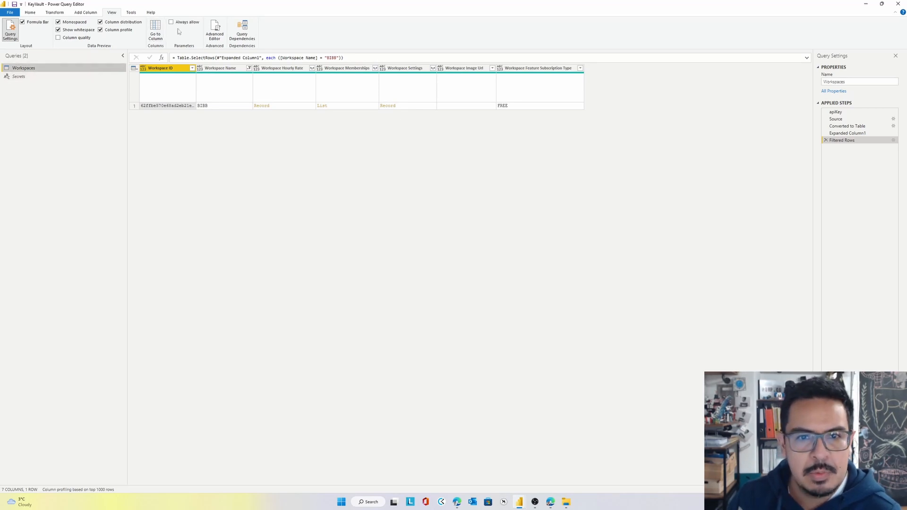
left_click(214, 28)
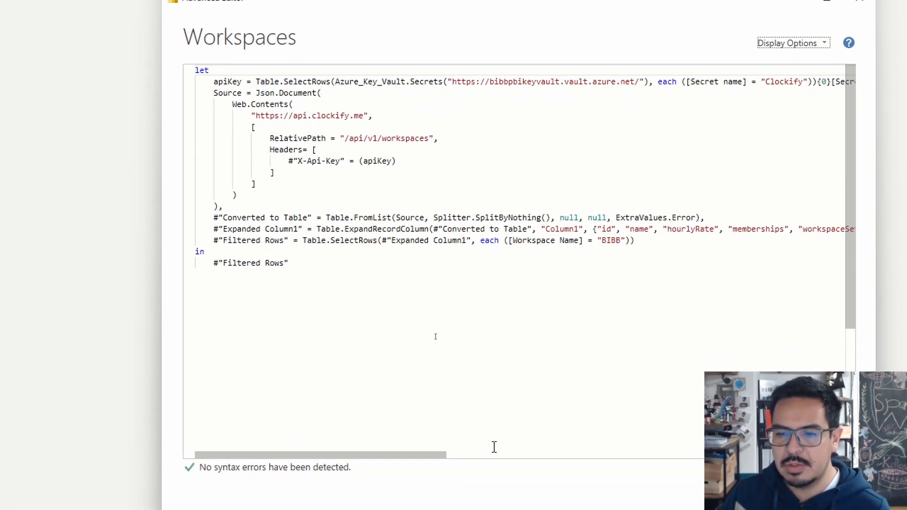
left_click_drag(423, 452, 822, 453)
left_click_drag(772, 422, 356, 409)
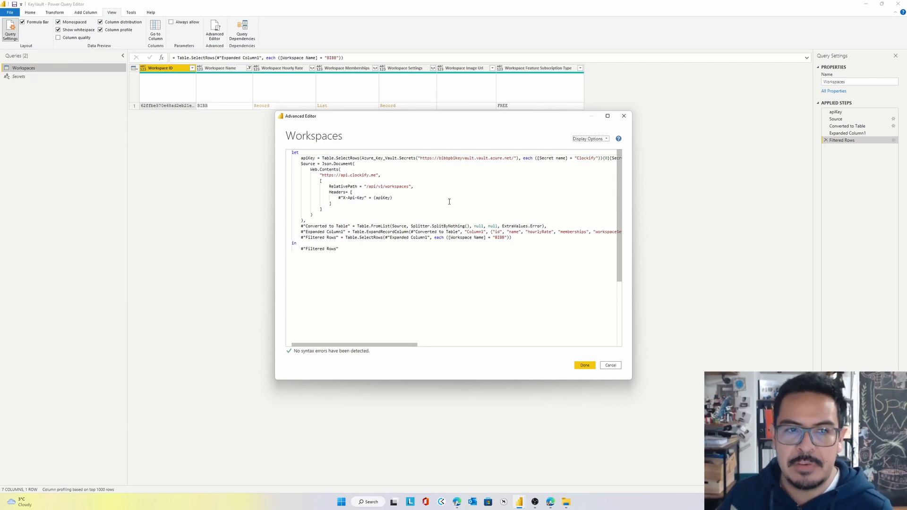
left_click(588, 367)
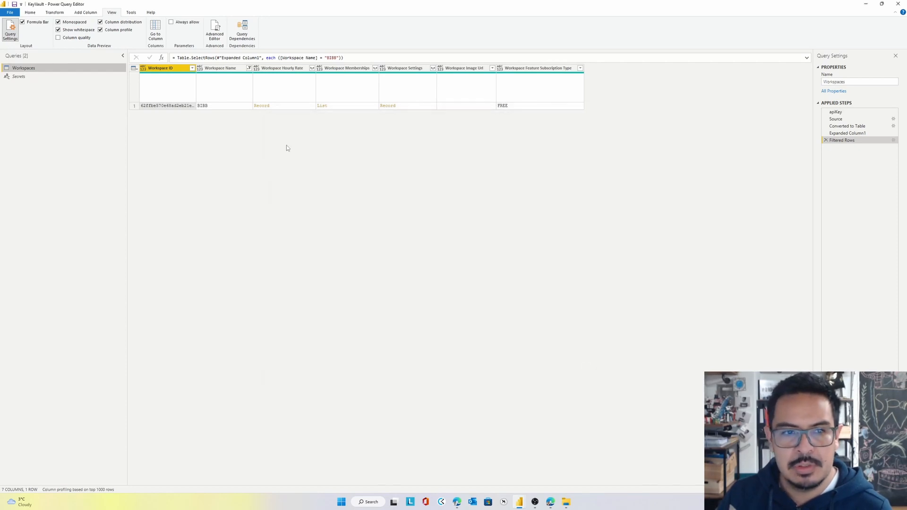
Close and apply the query changes, and remove all the broken secret fields from the report's table visual
left_click(31, 12)
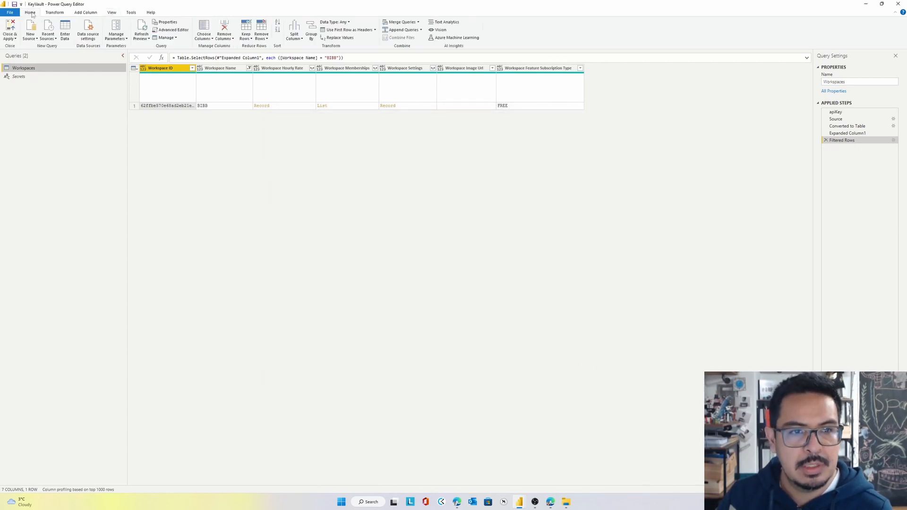
left_click(12, 25)
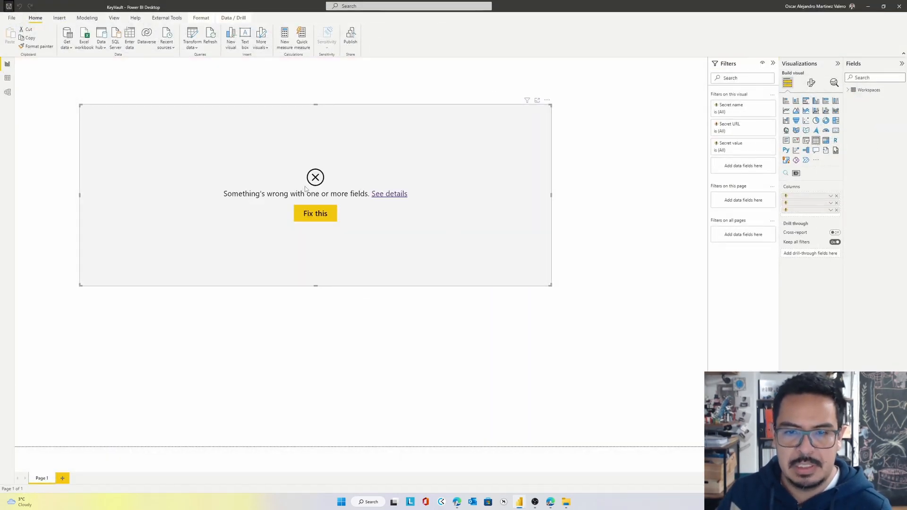
left_click(836, 196)
left_click(836, 196)
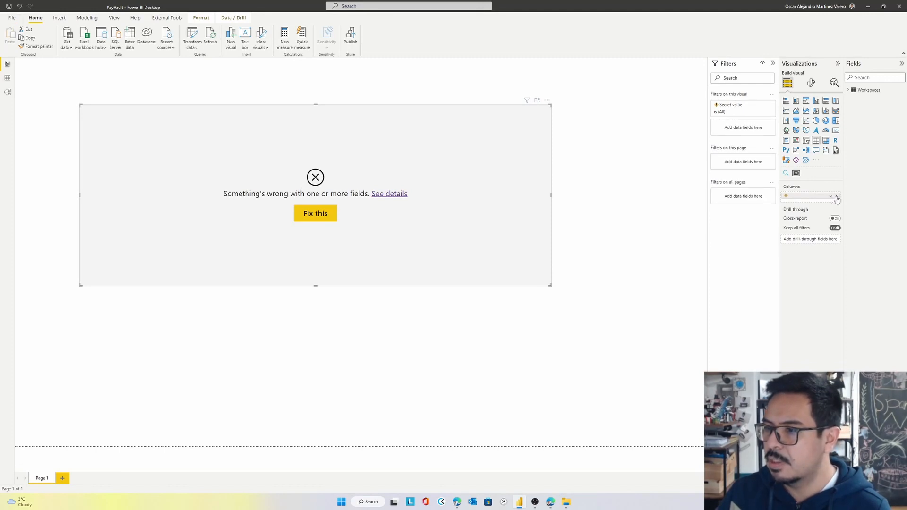
left_click(836, 196)
Add Workspace Feature Subscription Type, Workspace Hourly Rate, Workspace Image Url and Workspace ID to the table visual
left_click(848, 90)
left_click(859, 98)
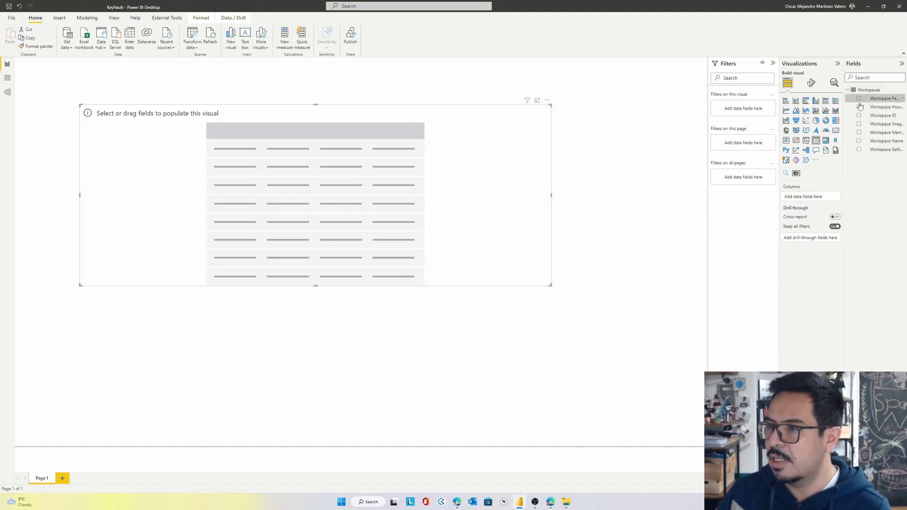
left_click(859, 106)
left_click(859, 124)
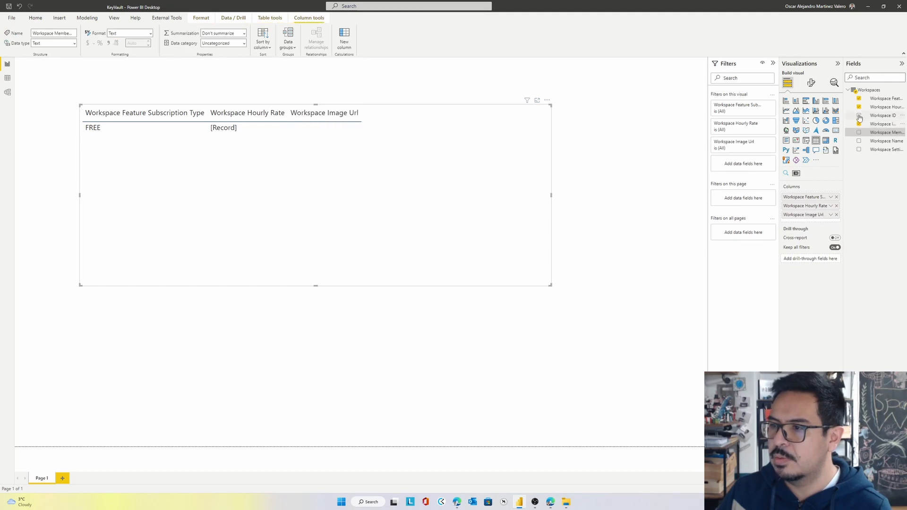
left_click(858, 115)
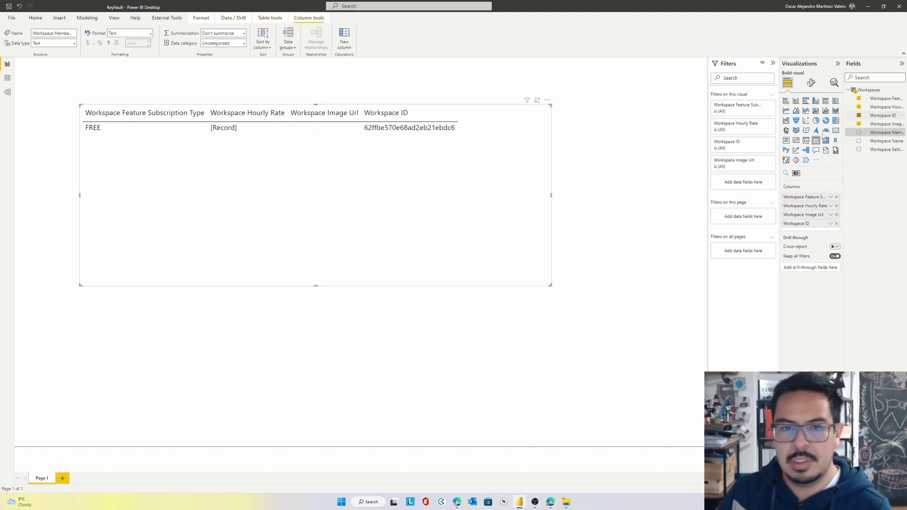
Save the report and publish it to the Key Vault workspace, replacing the existing KeyVault dataset
left_click(9, 7)
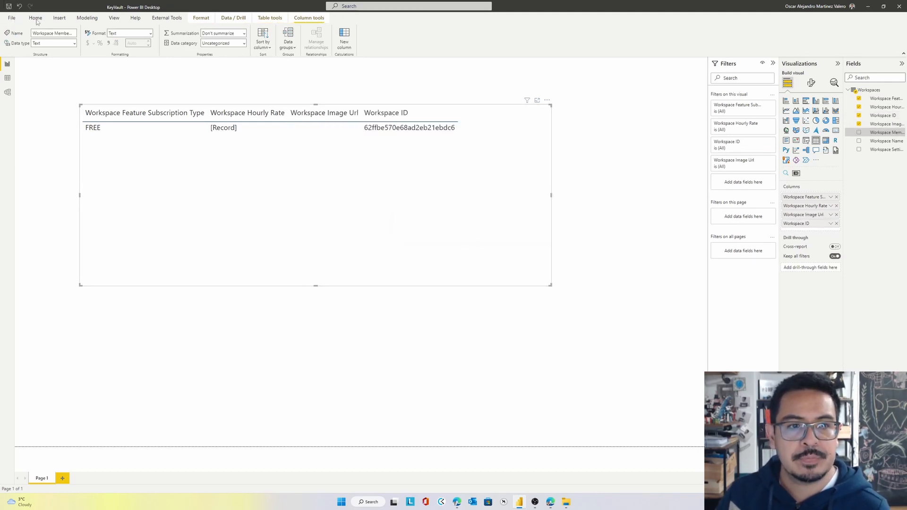
left_click(36, 17)
left_click(351, 37)
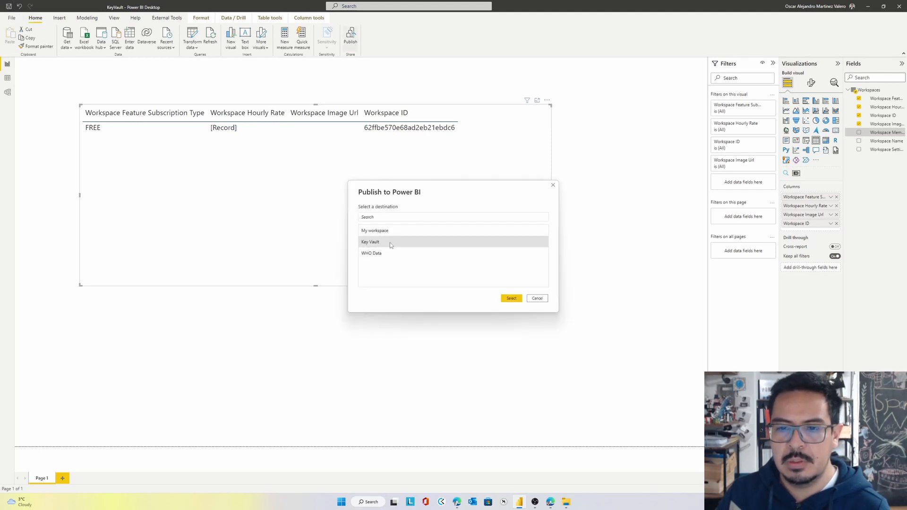
double_click(389, 242)
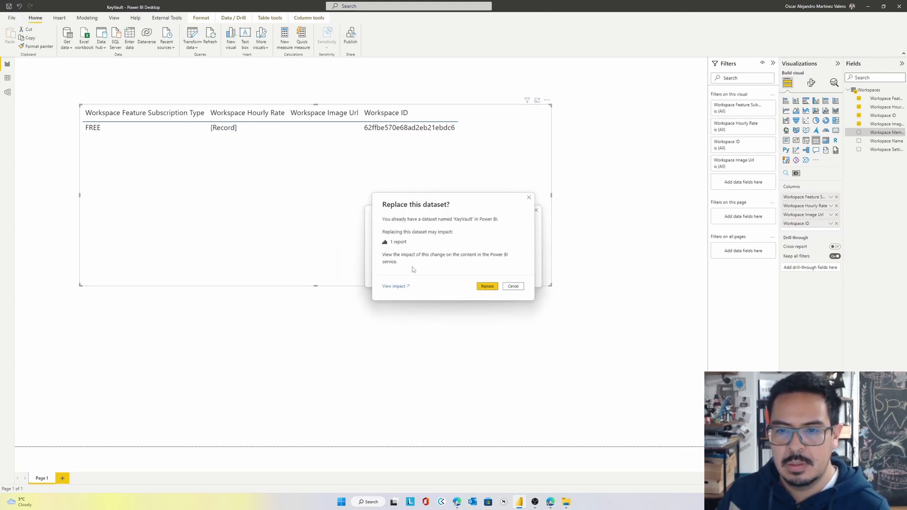
left_click(489, 287)
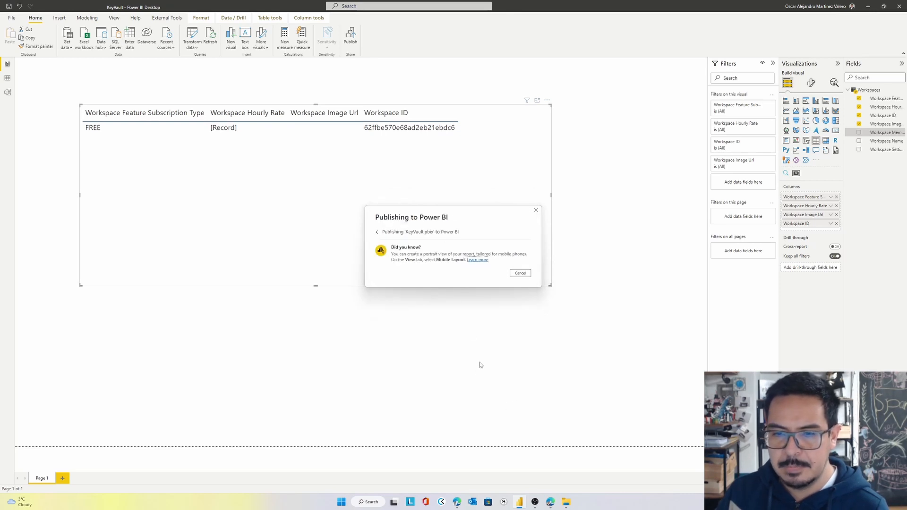
mouse_move(551, 504)
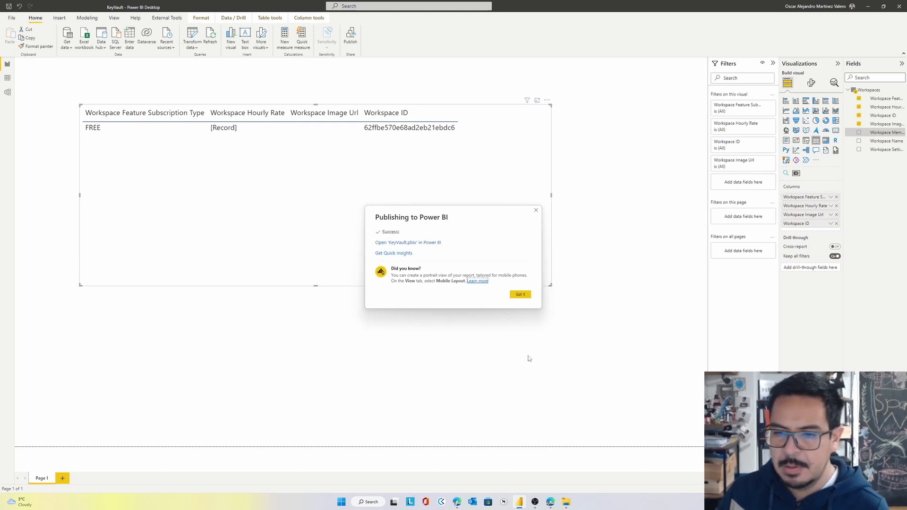
left_click(520, 294)
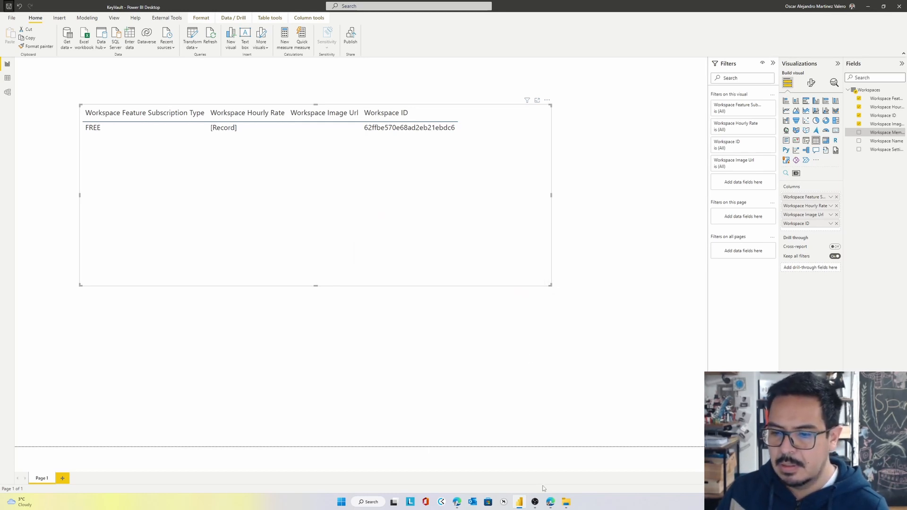
Switch to the Power BI service in the browser, open the Key Vault workspace and refresh the KeyVault dataset
left_click(551, 503)
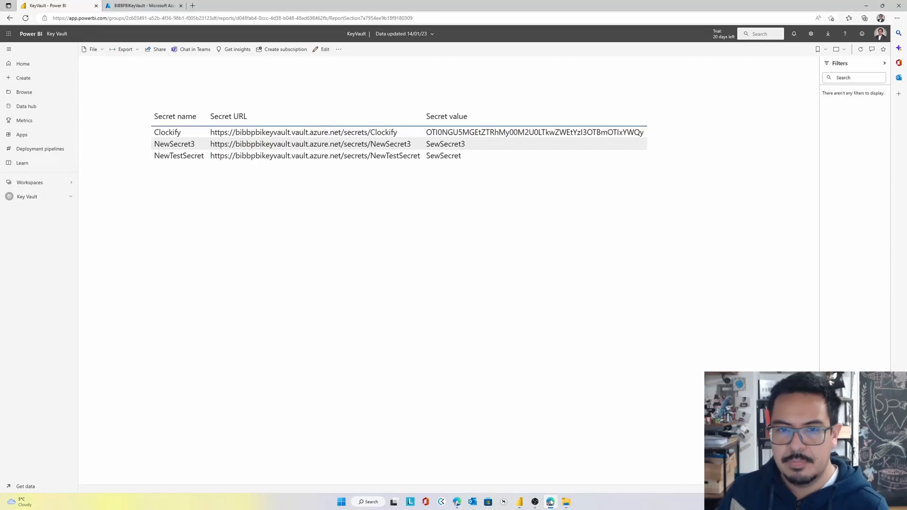
left_click(63, 35)
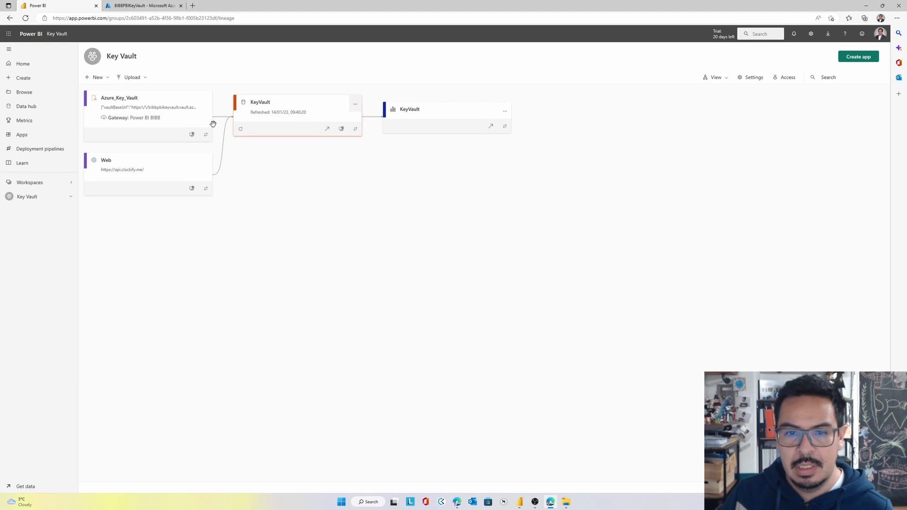
left_click(242, 131)
Open the KeyVault dataset's settings and check its refresh history
left_click(356, 104)
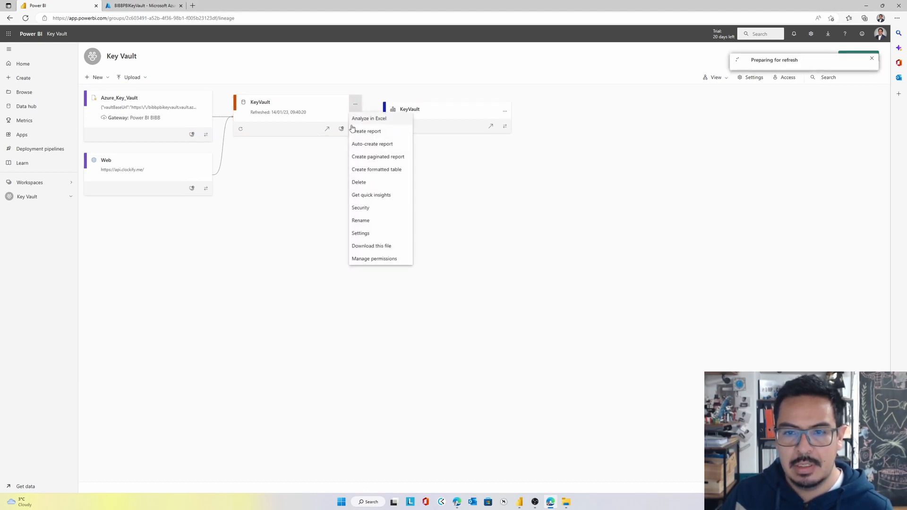
left_click(371, 233)
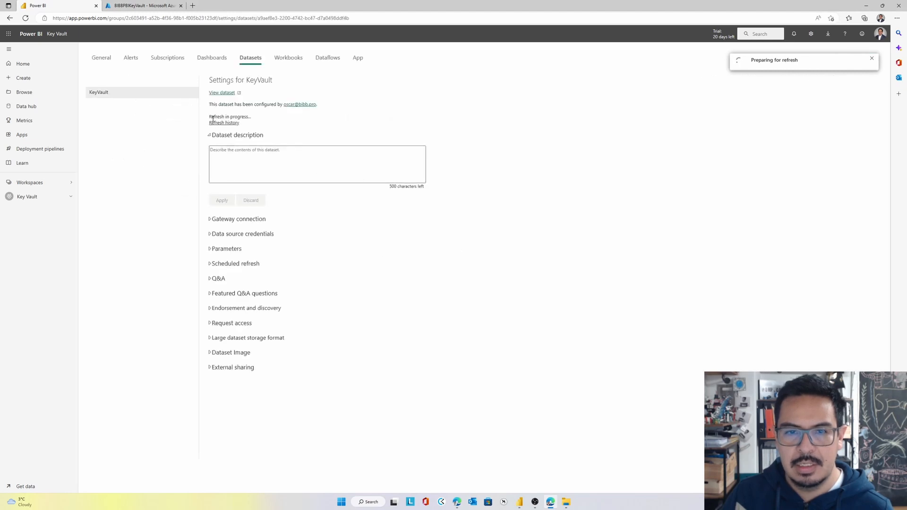
left_click(222, 123)
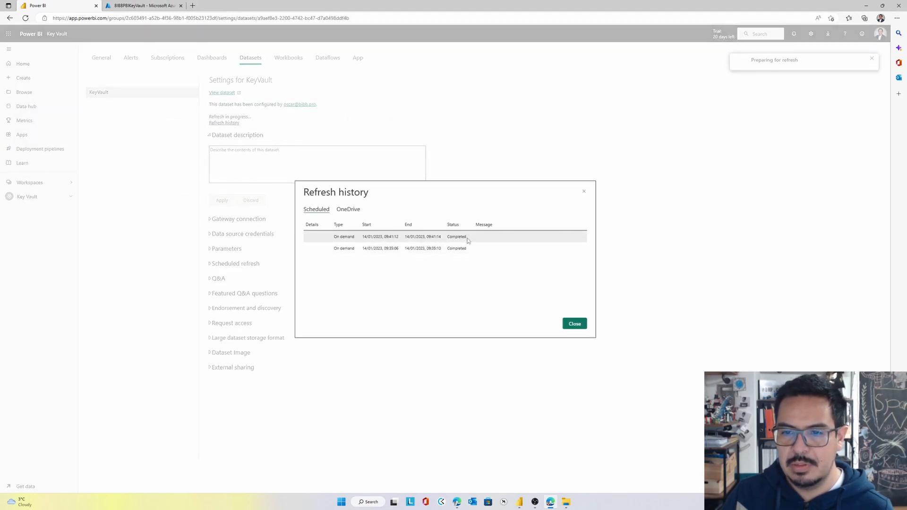